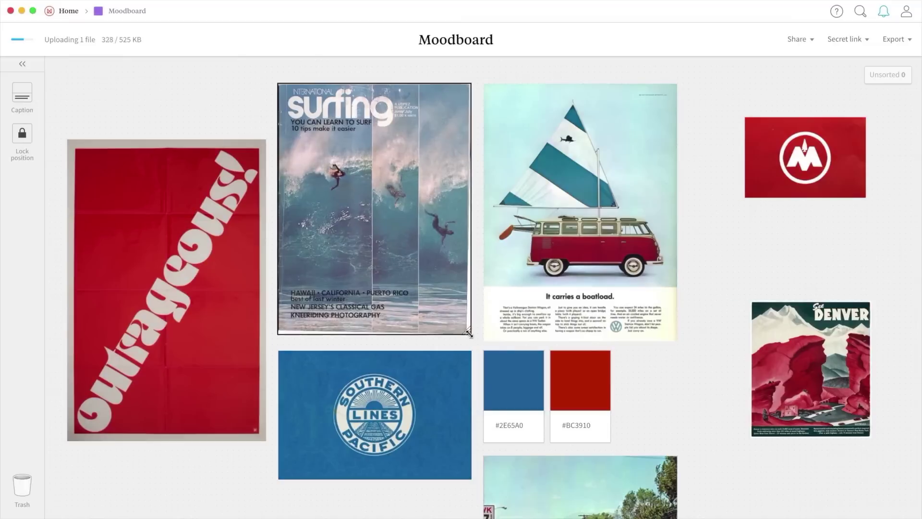
Nudge the surfing image, add a resized #EDEADE swatch note, and drop the payment-option card under Change Country.
{"action": "left_click_drag", "start_coordinate": [430, 273], "coordinate": [430, 279]}
{"action": "double_click", "coordinate": [640, 368]}
{"action": "type", "text": "#"}
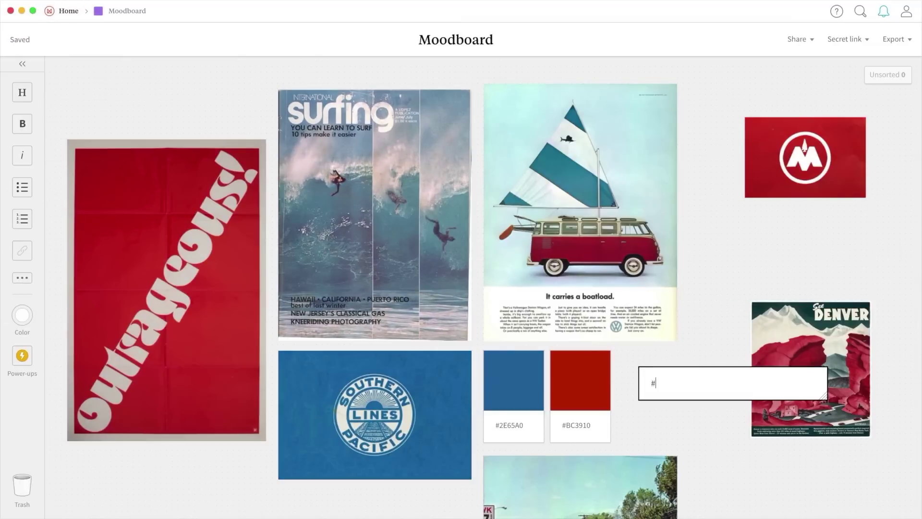
{"action": "type", "text": "EDEADE"}
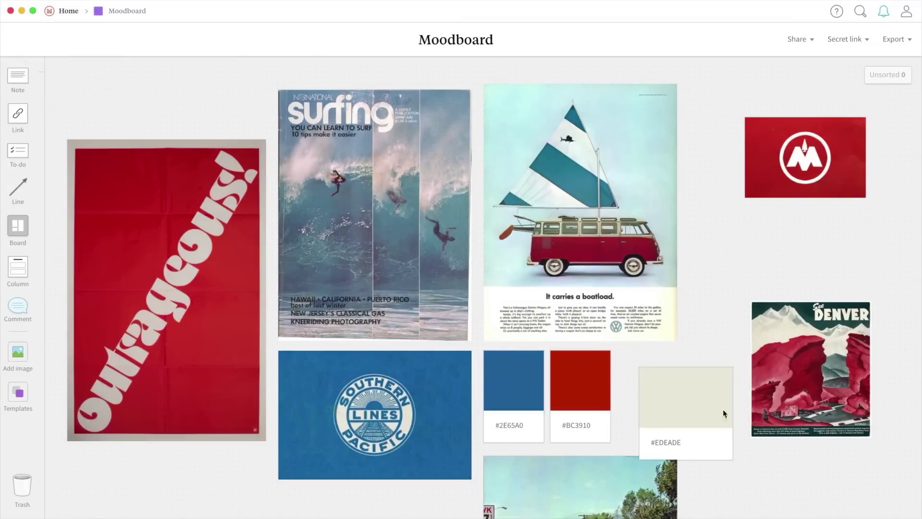
{"action": "left_click_drag", "start_coordinate": [727, 454], "coordinate": [706, 440]}
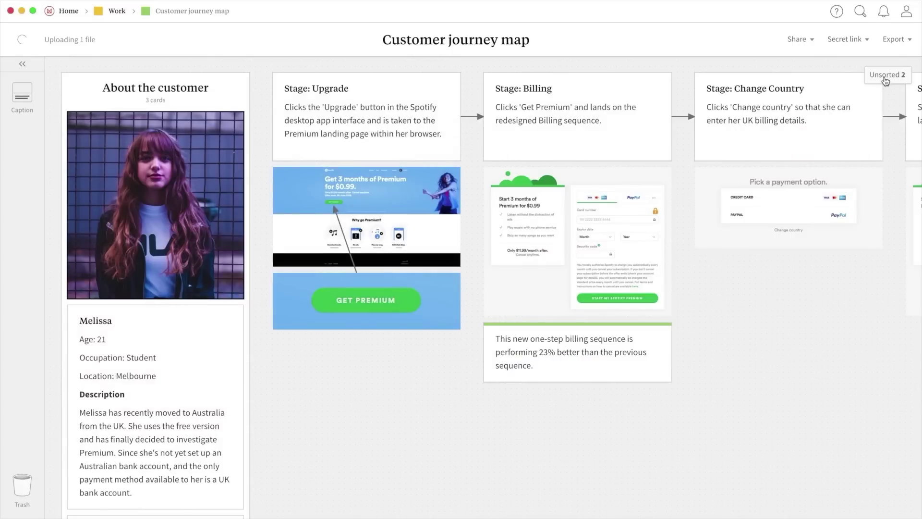
{"action": "left_click", "coordinate": [888, 74]}
{"action": "left_click_drag", "start_coordinate": [643, 226], "coordinate": [776, 280]}
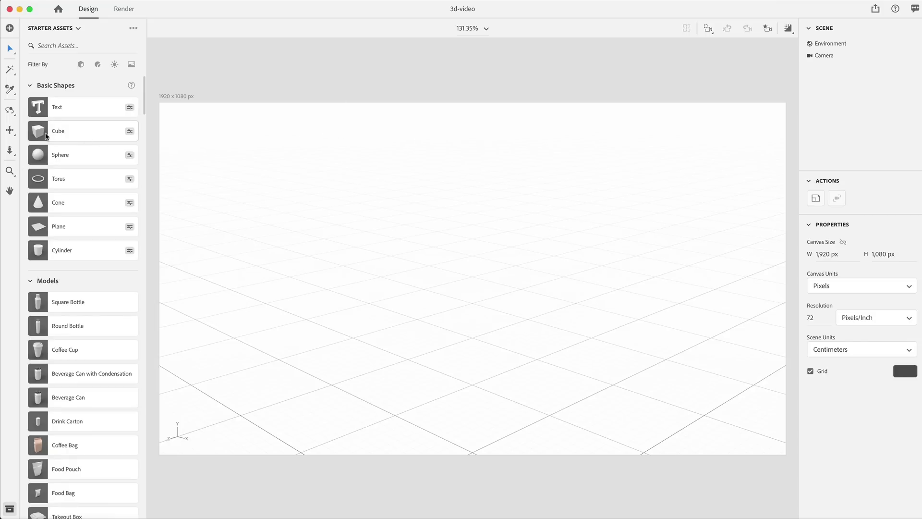
Add a cube and squash it thin along X to scale 0.1.
{"action": "left_click", "coordinate": [72, 136]}
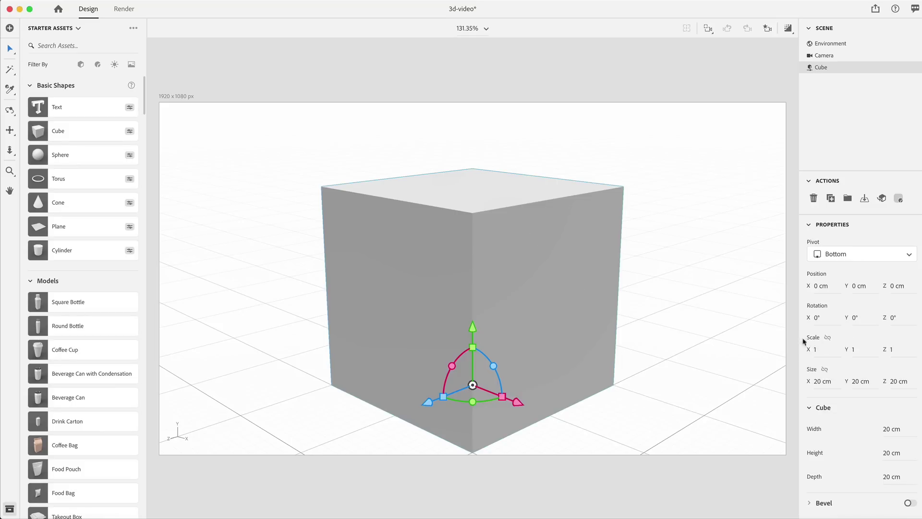
{"action": "left_click_drag", "start_coordinate": [815, 349], "coordinate": [749, 349]}
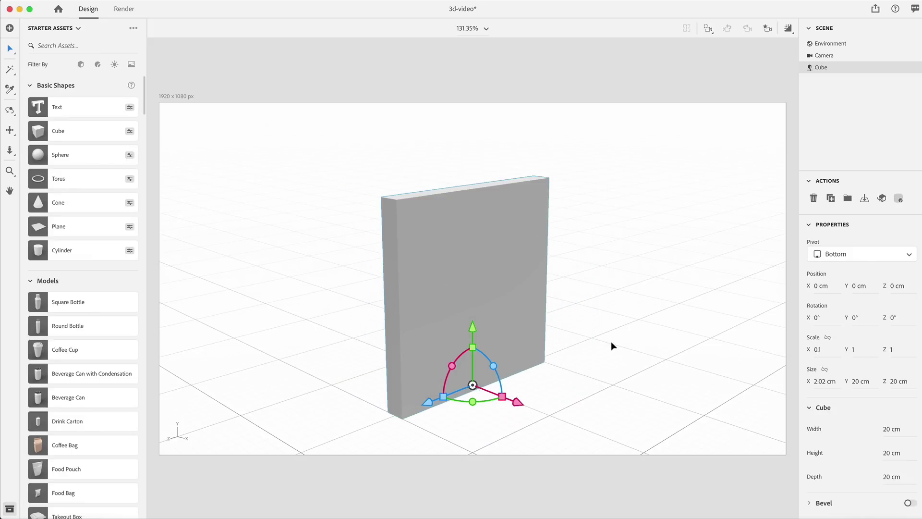
{"action": "key", "text": "1"}
{"action": "left_click_drag", "start_coordinate": [613, 344], "coordinate": [508, 327]}
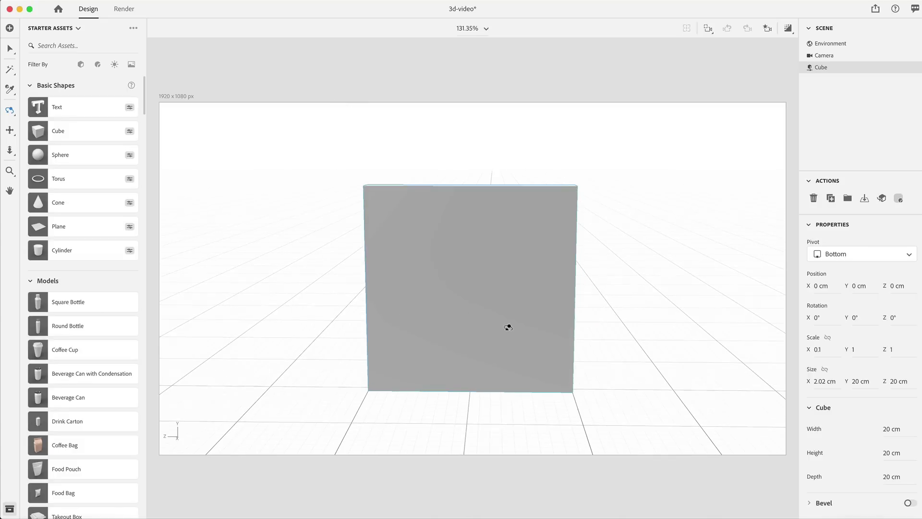
{"action": "scroll", "coordinate": [498, 283], "scroll_direction": "down", "scroll_amount": 5}
{"action": "left_click_drag", "start_coordinate": [499, 284], "coordinate": [512, 310]}
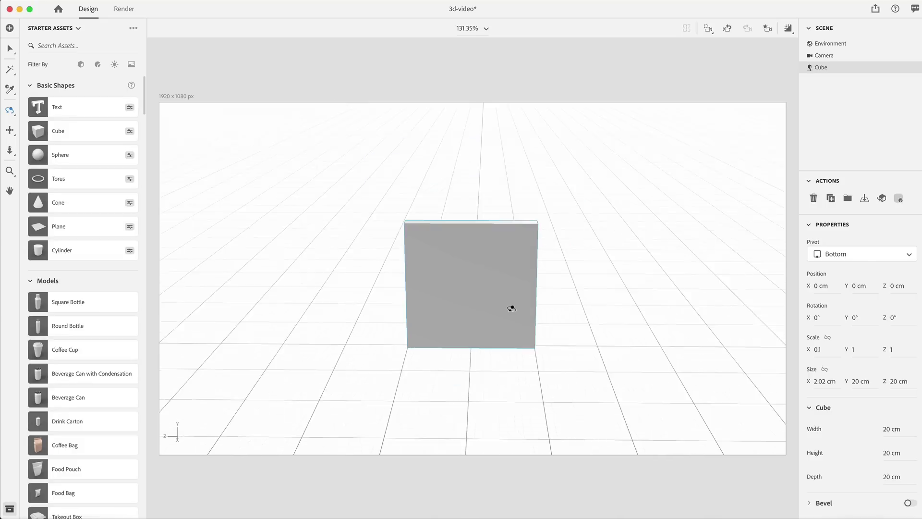
Scale the panel to 32 cm tall and 56 cm wide (Y 1.6, Z 2.8).
{"action": "key", "text": "v"}
{"action": "left_click_drag", "start_coordinate": [853, 349], "coordinate": [911, 349]}
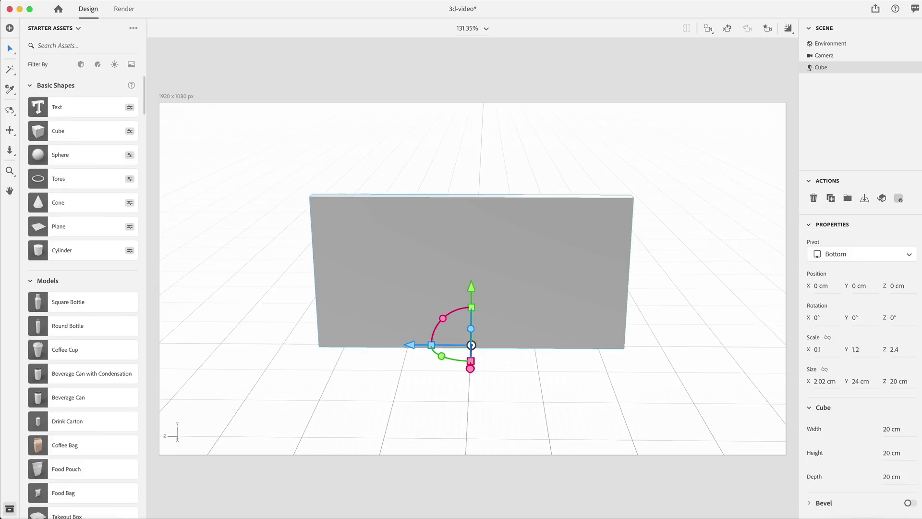
{"action": "left_click_drag", "start_coordinate": [543, 288], "coordinate": [500, 278]}
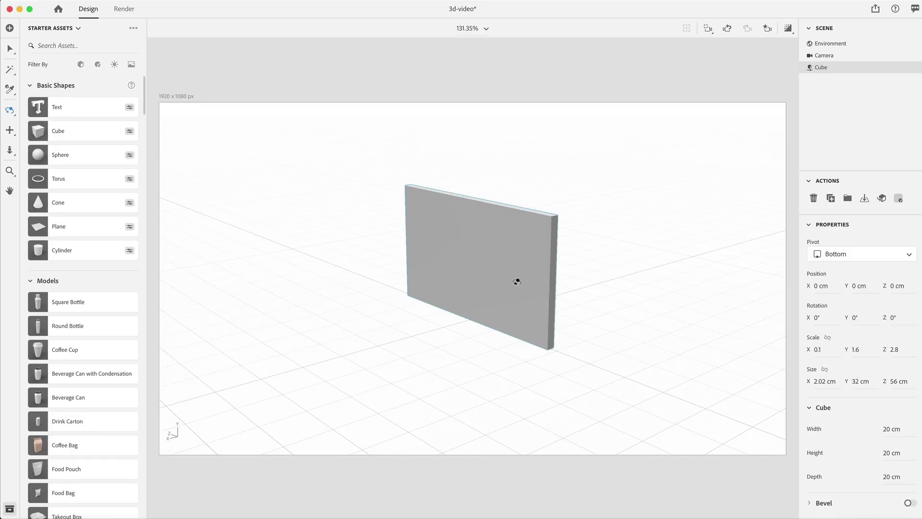
Tilt the panel 5° around Z and lower it to -1.6 cm.
{"action": "key", "text": "v"}
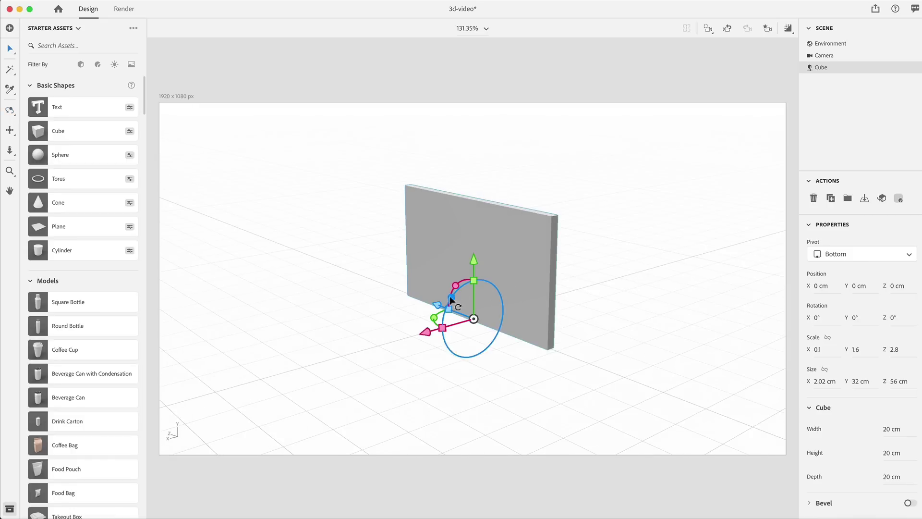
{"action": "left_click_drag", "start_coordinate": [449, 296], "coordinate": [454, 295]}
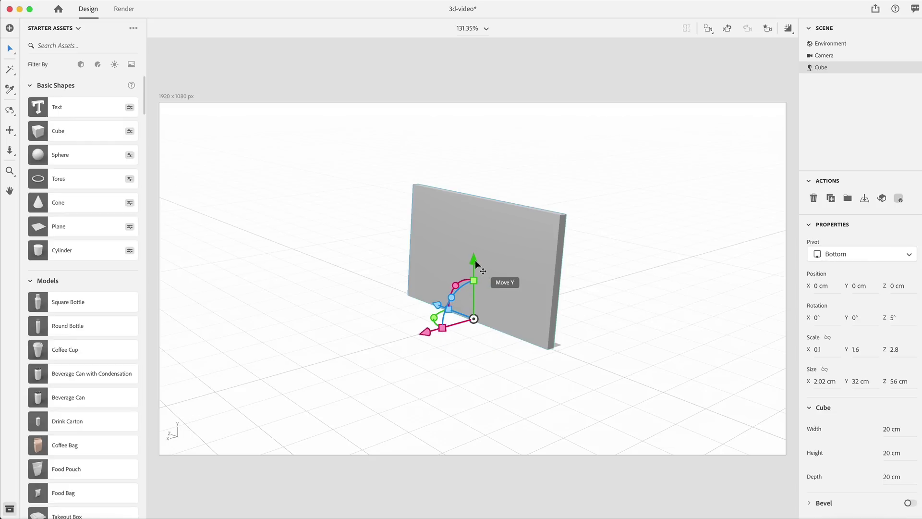
{"action": "left_click_drag", "start_coordinate": [474, 257], "coordinate": [479, 263]}
{"action": "left_click", "coordinate": [578, 357]}
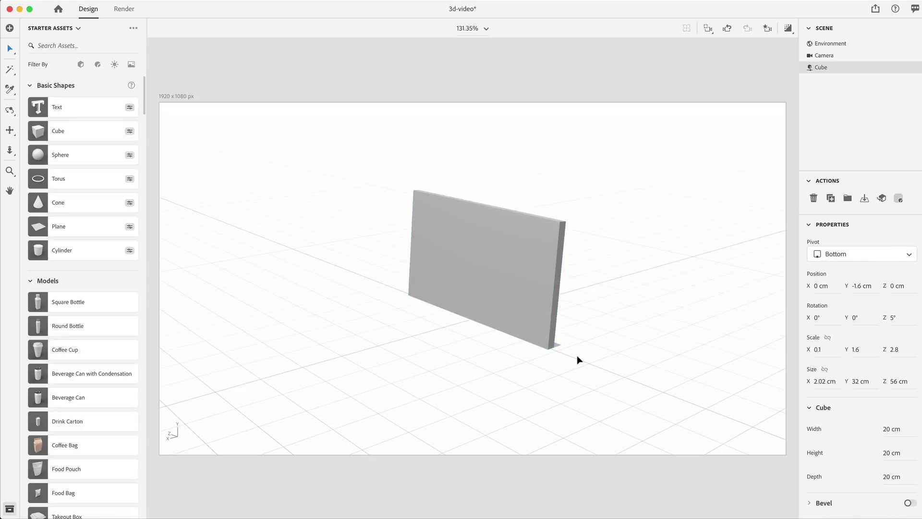
{"action": "key", "text": "1"}
{"action": "left_click_drag", "start_coordinate": [568, 366], "coordinate": [607, 365]}
Duplicate the panel and slide the copy out to X 6.5 cm in front.
{"action": "key", "text": "v"}
{"action": "left_click", "coordinate": [534, 284]}
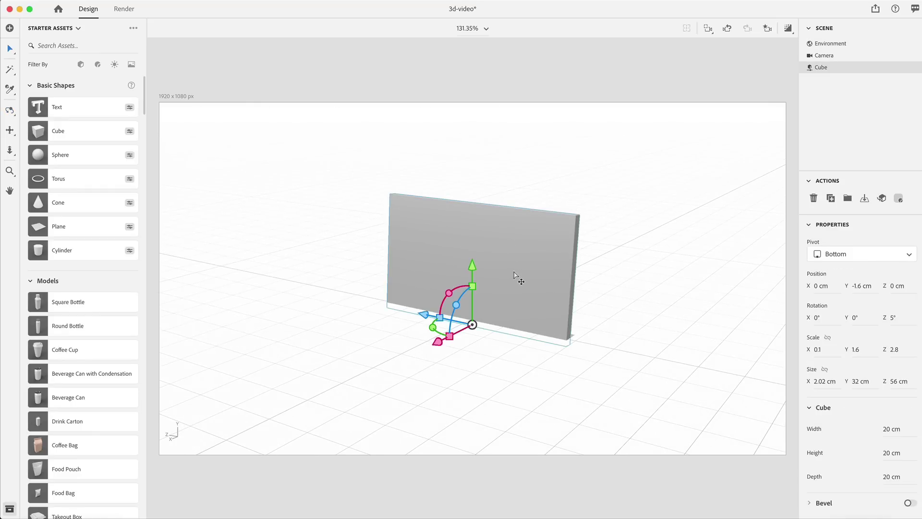
{"action": "key", "text": "super+d"}
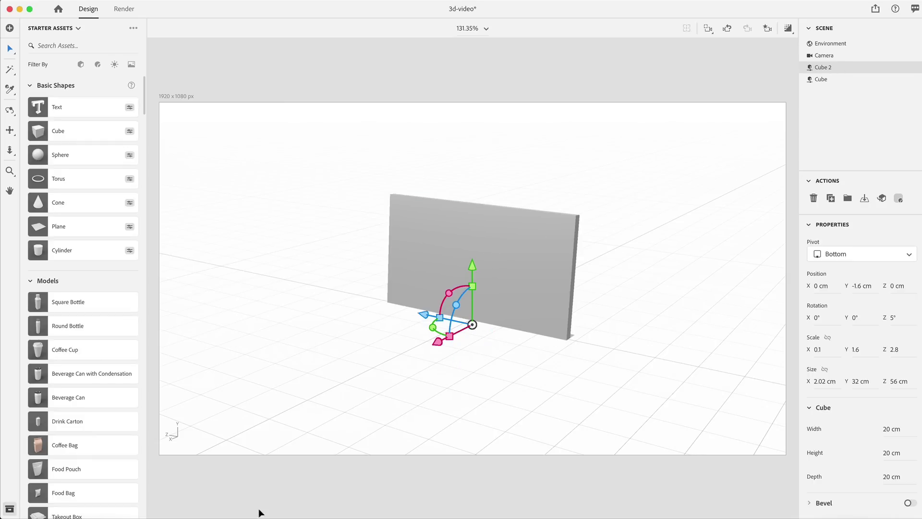
{"action": "left_click_drag", "start_coordinate": [438, 342], "coordinate": [568, 243]}
Shrink the copy to scale 0.1/1.1/1.9 and raise it to Y 3.2 cm.
{"action": "key", "text": "1"}
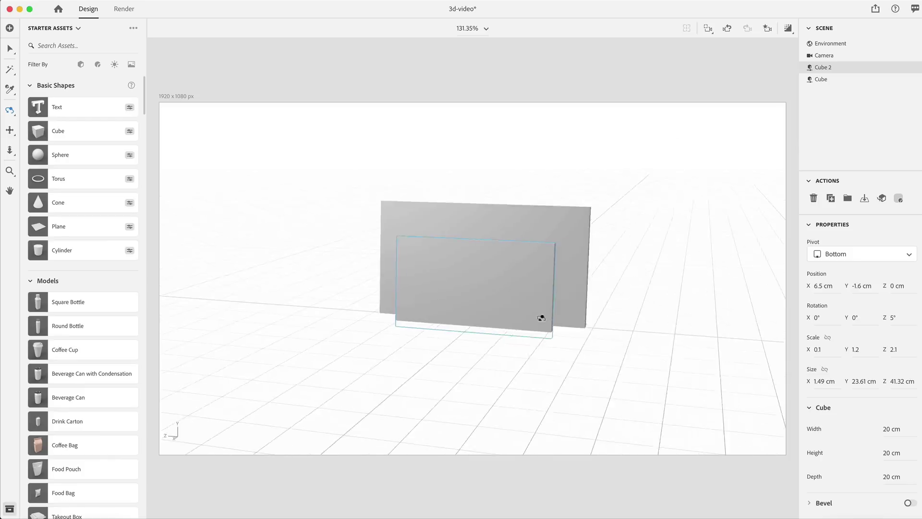
{"action": "left_click_drag", "start_coordinate": [541, 317], "coordinate": [578, 310]}
{"action": "key", "text": "v"}
{"action": "left_click_drag", "start_coordinate": [475, 273], "coordinate": [475, 257]}
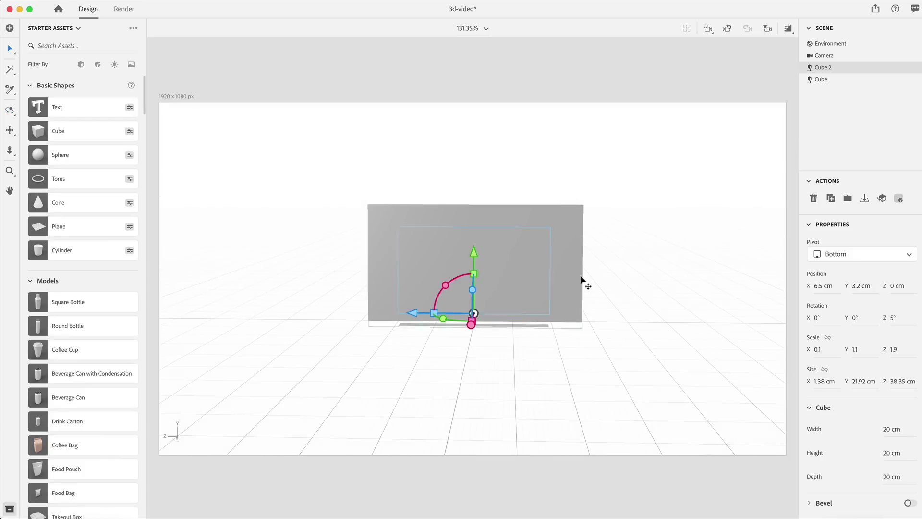
{"action": "right_click_drag", "start_coordinate": [581, 277], "coordinate": [552, 302]}
{"action": "left_click", "coordinate": [520, 212]}
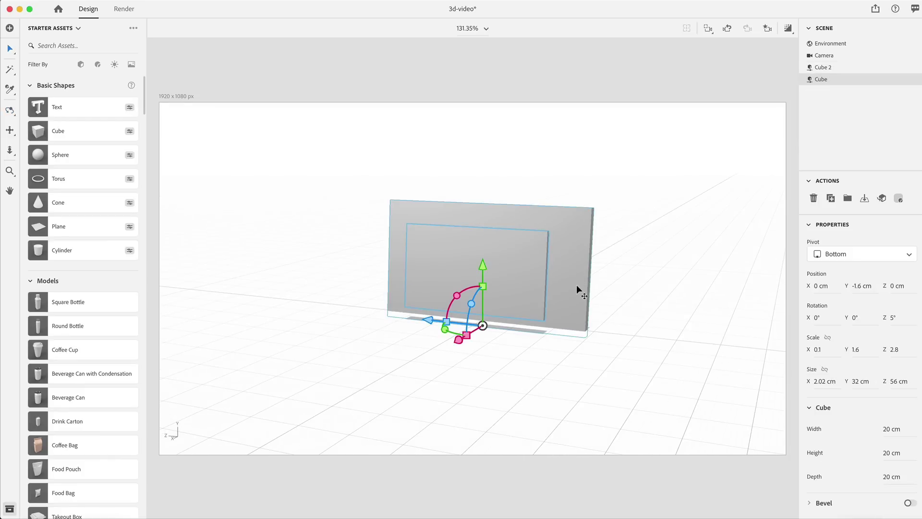
{"action": "left_click", "coordinate": [518, 255]}
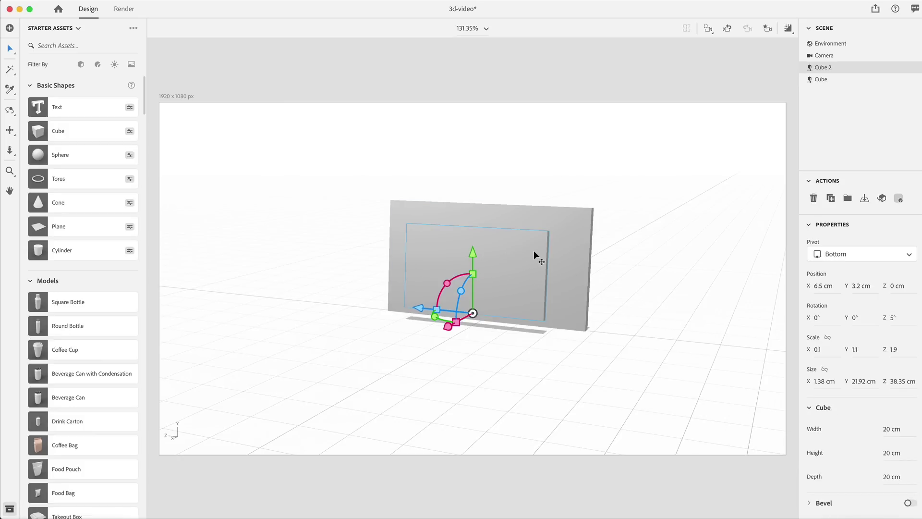
Orbit around the two panels and reselect the larger back panel.
{"action": "scroll", "coordinate": [421, 225], "scroll_direction": "up", "scroll_amount": 5}
{"action": "key", "text": "1"}
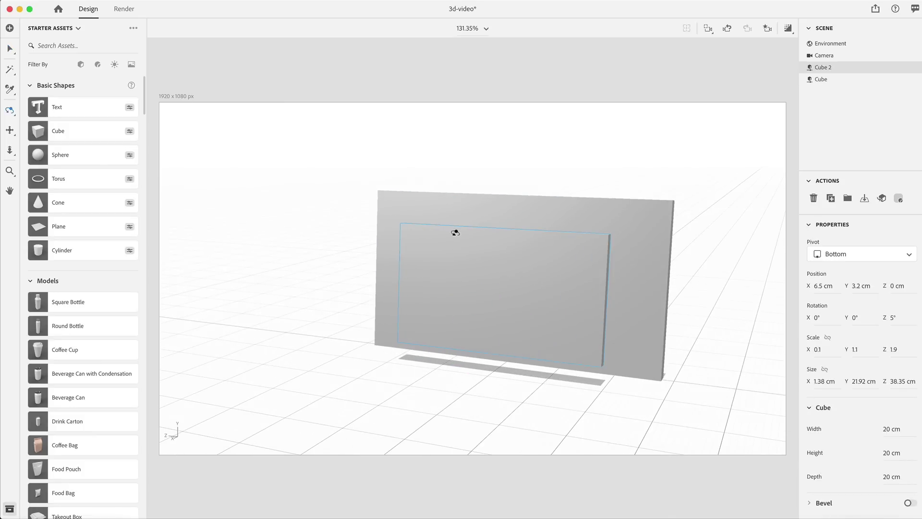
{"action": "left_click_drag", "start_coordinate": [455, 232], "coordinate": [481, 241]}
{"action": "key", "text": "v"}
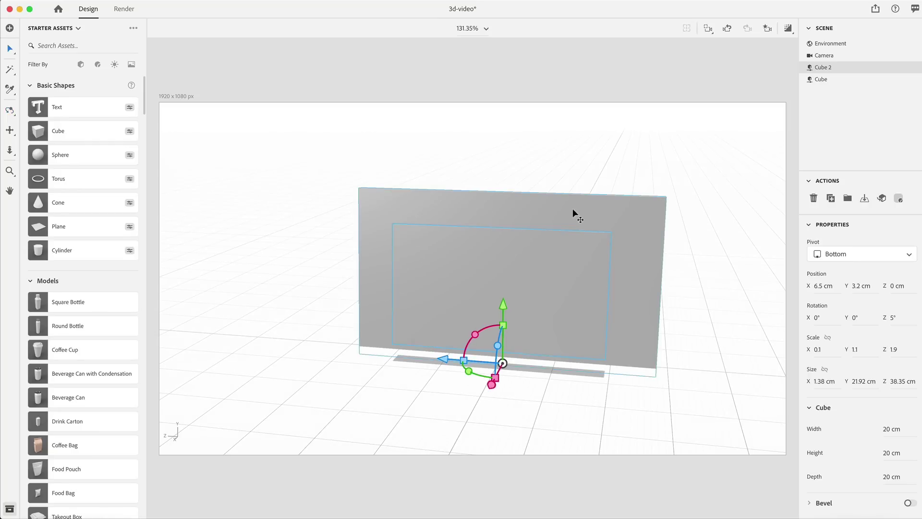
{"action": "left_click", "coordinate": [572, 207]}
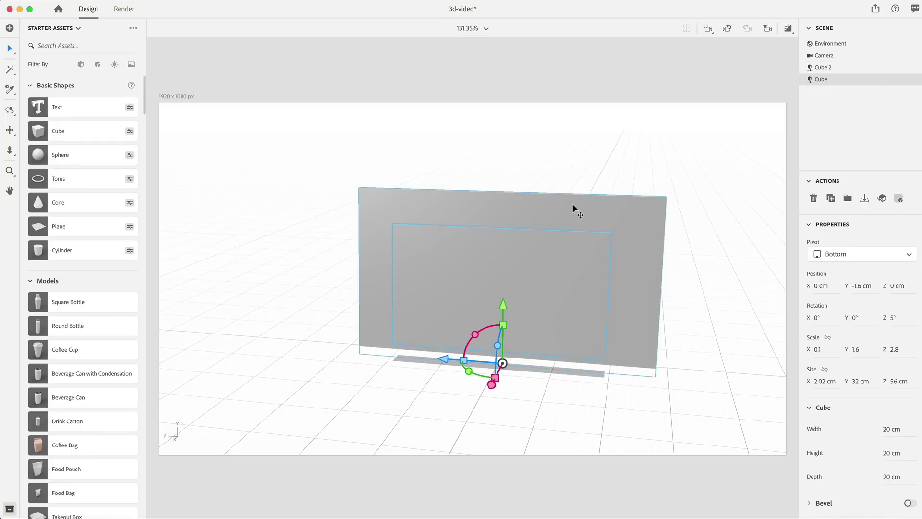
Add a cylinder, lay it on its side, shrink it to a tenth and lift it above the panel.
{"action": "left_click", "coordinate": [38, 250]}
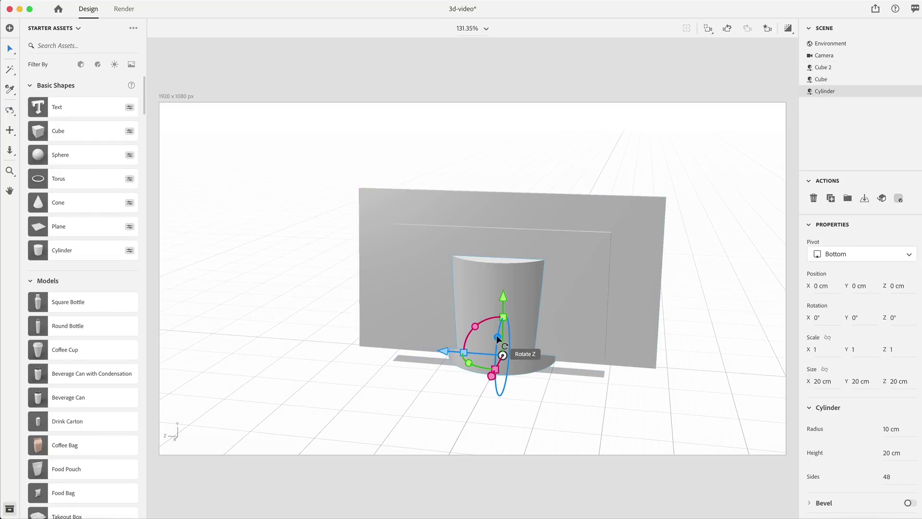
{"action": "left_click_drag", "start_coordinate": [497, 336], "coordinate": [494, 404]}
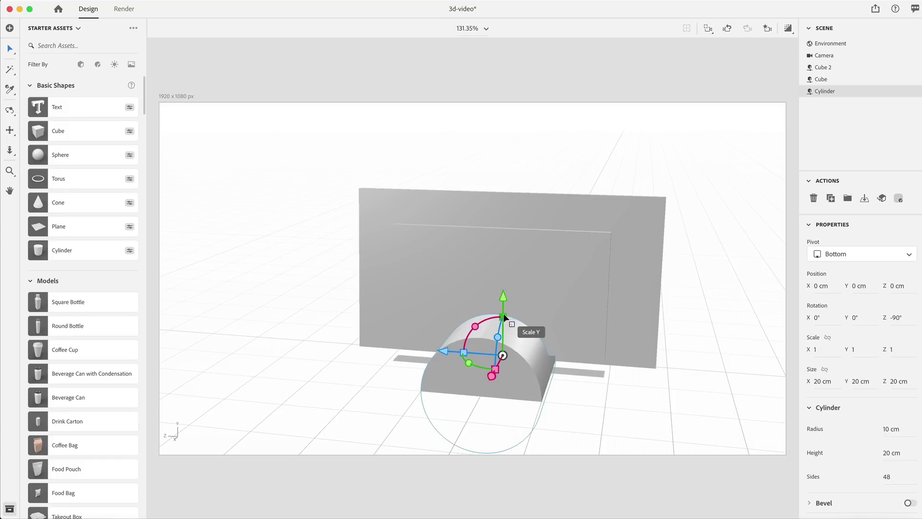
{"action": "left_click_drag", "start_coordinate": [503, 313], "coordinate": [501, 358]}
{"action": "left_click_drag", "start_coordinate": [503, 299], "coordinate": [526, 148]}
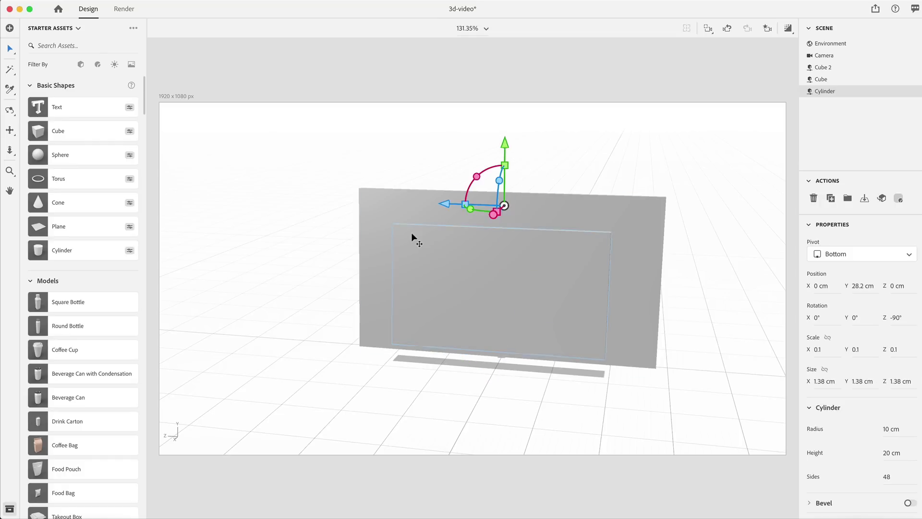
Move the small cylinder onto the back panel's top-left corner.
{"action": "scroll", "coordinate": [411, 232], "scroll_direction": "up", "scroll_amount": 5}
{"action": "right_click_drag", "start_coordinate": [407, 208], "coordinate": [406, 207]}
{"action": "left_click_drag", "start_coordinate": [405, 207], "coordinate": [432, 222], "text": "alt"}
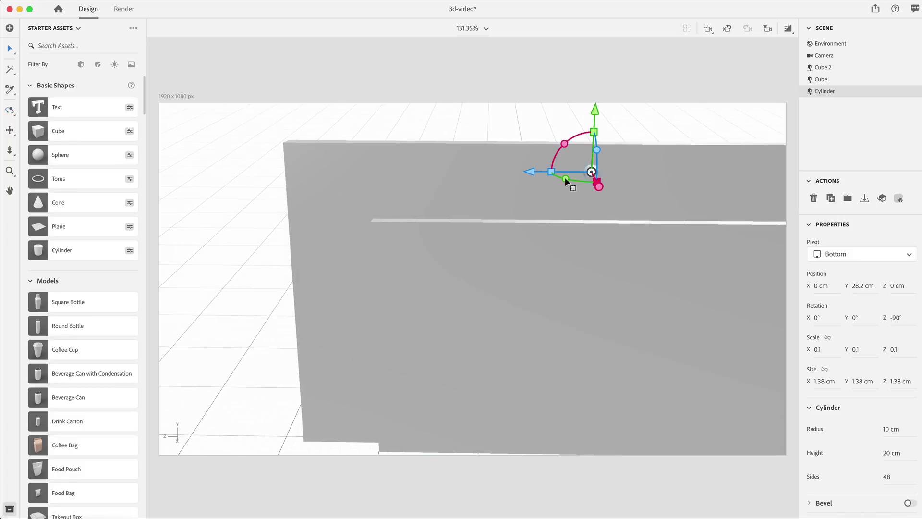
{"action": "left_click_drag", "start_coordinate": [529, 170], "coordinate": [268, 181]}
{"action": "left_click_drag", "start_coordinate": [322, 108], "coordinate": [323, 99]}
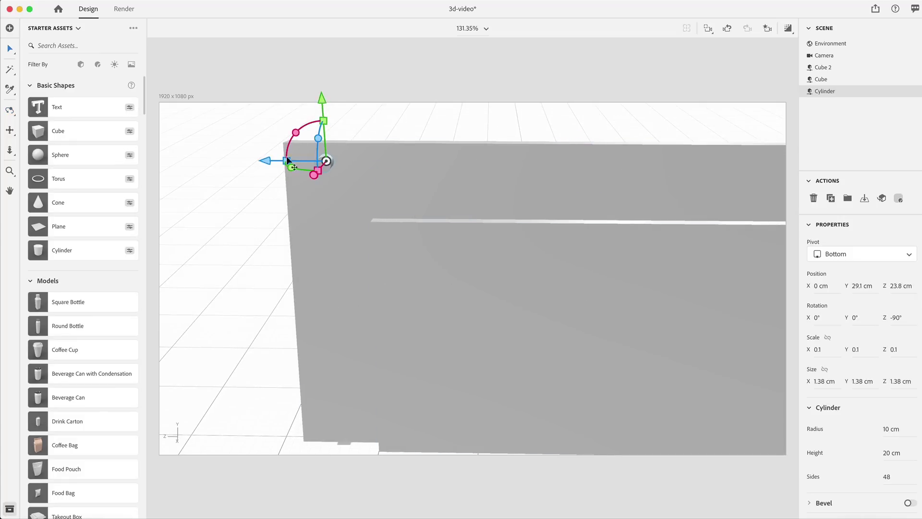
{"action": "left_click_drag", "start_coordinate": [267, 160], "coordinate": [261, 162]}
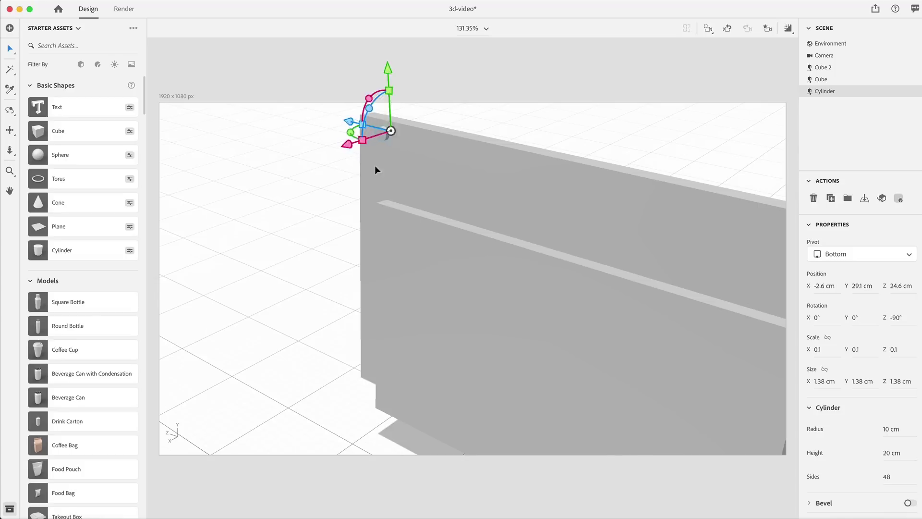
{"action": "left_click_drag", "start_coordinate": [313, 147], "coordinate": [362, 148]}
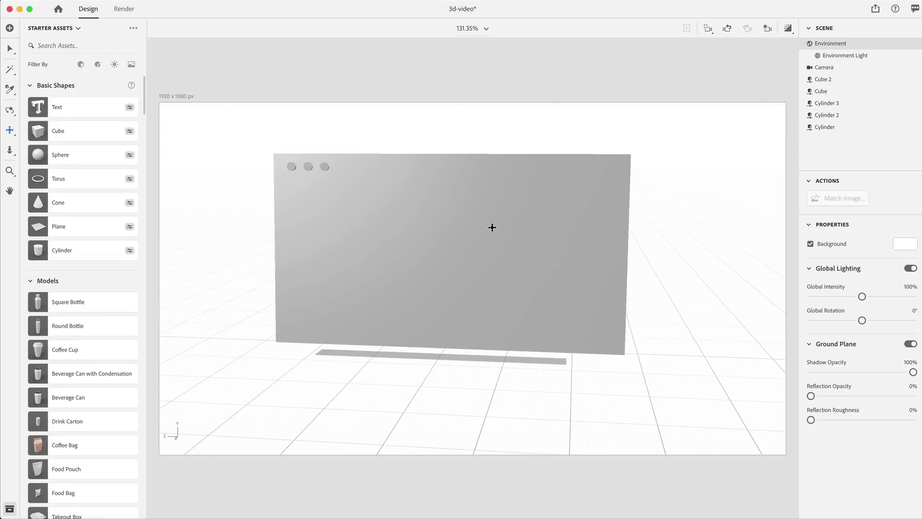
{"action": "left_click_drag", "start_coordinate": [491, 226], "coordinate": [436, 245]}
{"action": "scroll", "coordinate": [440, 246], "scroll_direction": "down", "scroll_amount": 3}
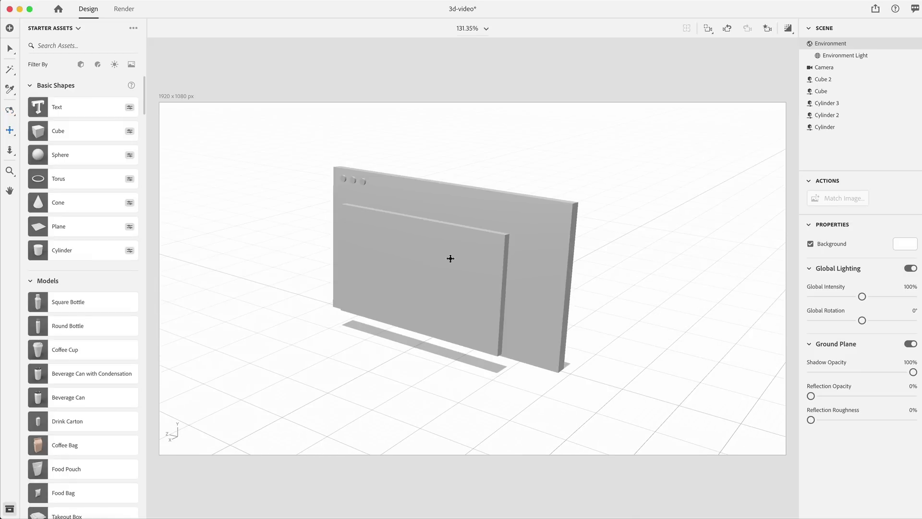
Duplicate the inner panel and flatten the copy into a thin header strip.
{"action": "key", "text": "v"}
{"action": "left_click", "coordinate": [443, 257]}
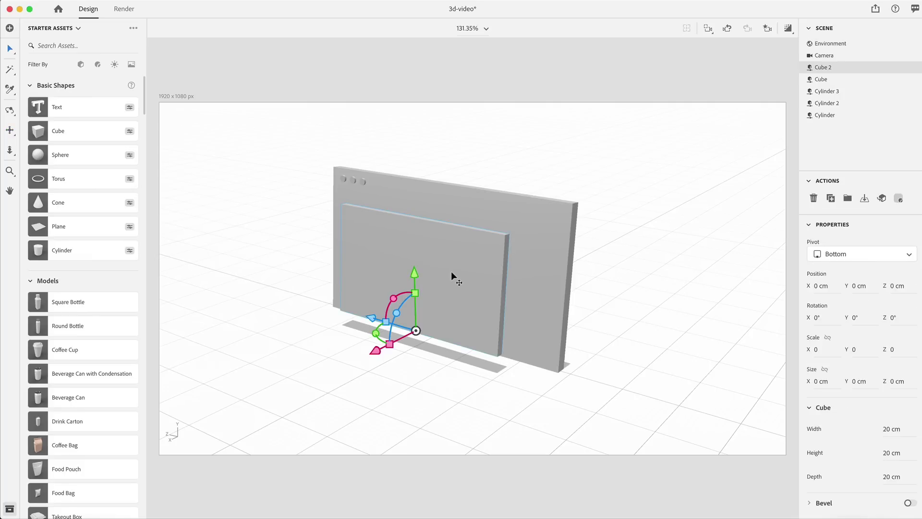
{"action": "key", "text": "super+d"}
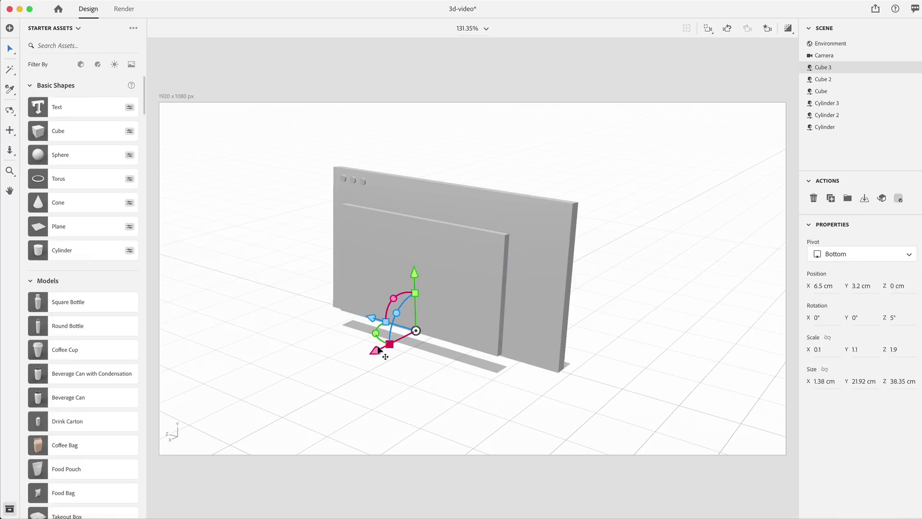
{"action": "left_click_drag", "start_coordinate": [375, 350], "coordinate": [355, 363]}
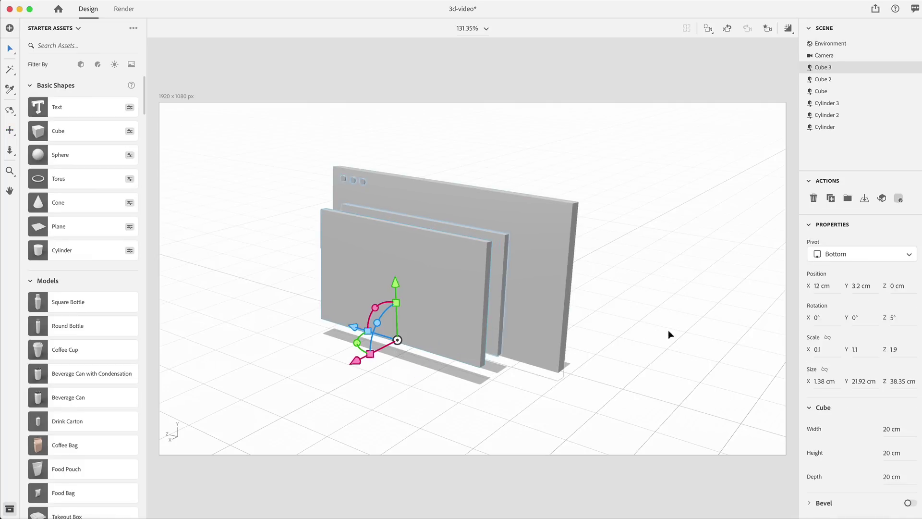
{"action": "left_click_drag", "start_coordinate": [852, 351], "coordinate": [831, 355]}
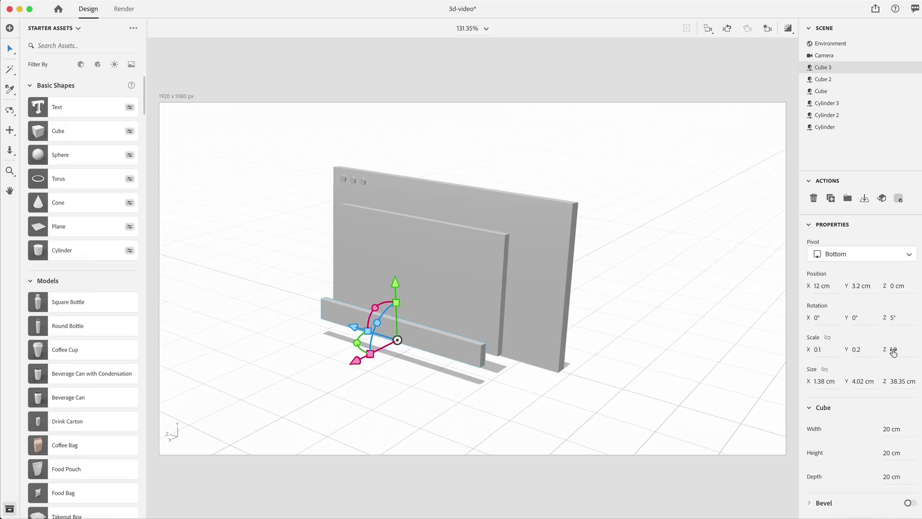
{"action": "left_click_drag", "start_coordinate": [901, 353], "coordinate": [893, 354]}
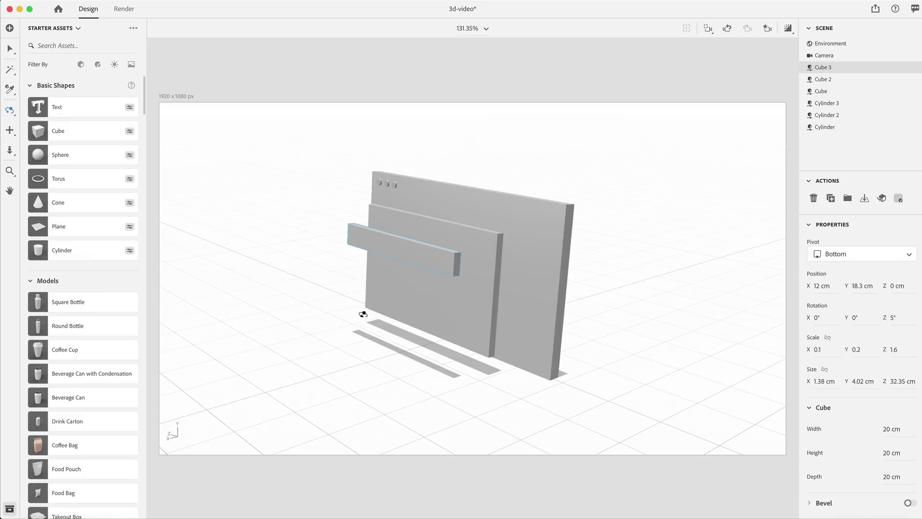
Push the header bar back against the panel and lift it slightly higher.
{"action": "left_click_drag", "start_coordinate": [362, 314], "coordinate": [344, 318]}
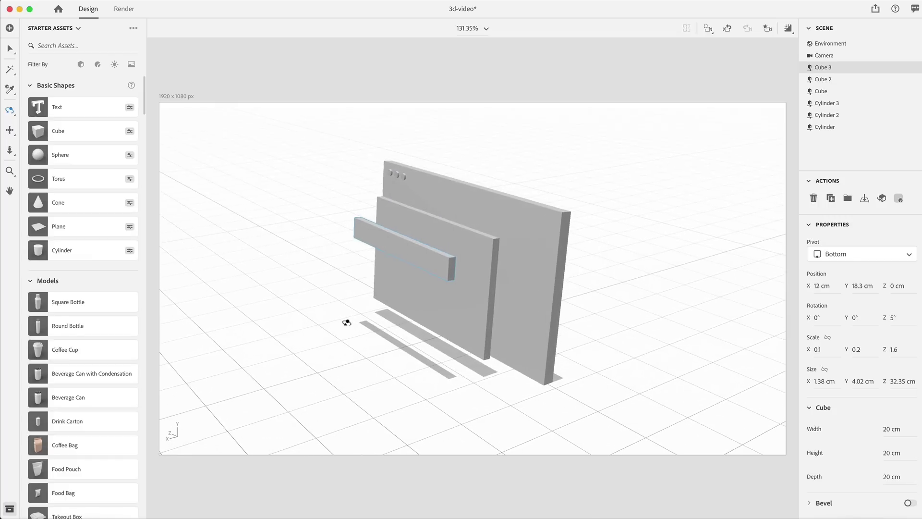
{"action": "key", "text": "v"}
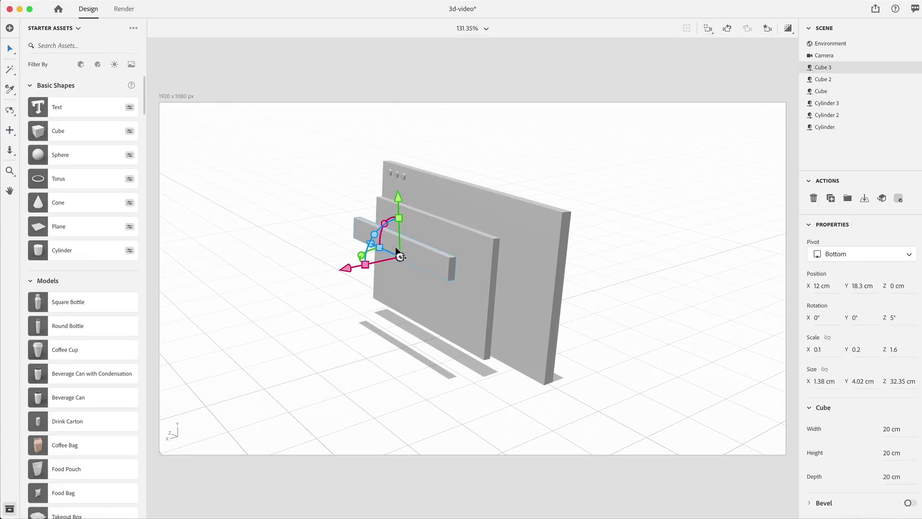
{"action": "left_click_drag", "start_coordinate": [347, 272], "coordinate": [382, 262]}
{"action": "left_click_drag", "start_coordinate": [430, 197], "coordinate": [426, 183]}
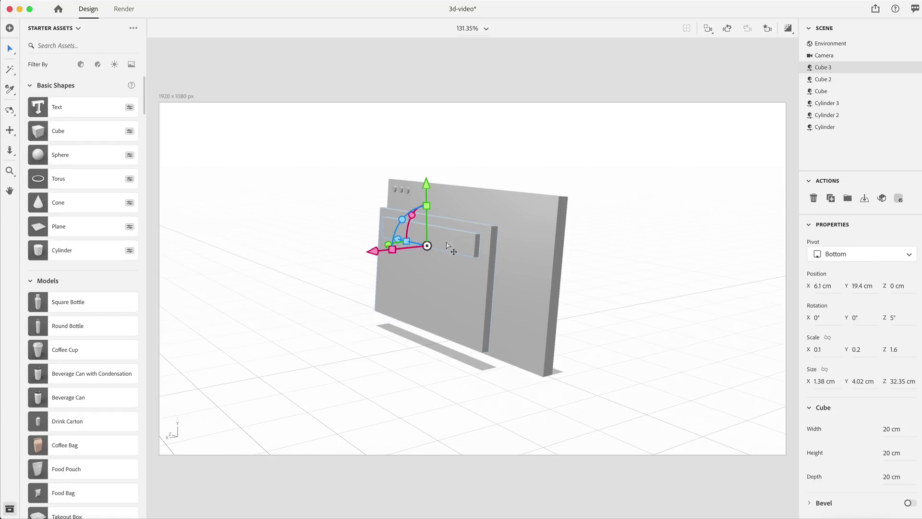
Duplicate the bar, move the copy lower and make it taller as a content box.
{"action": "key", "text": "super+d"}
{"action": "left_click_drag", "start_coordinate": [425, 185], "coordinate": [422, 228]}
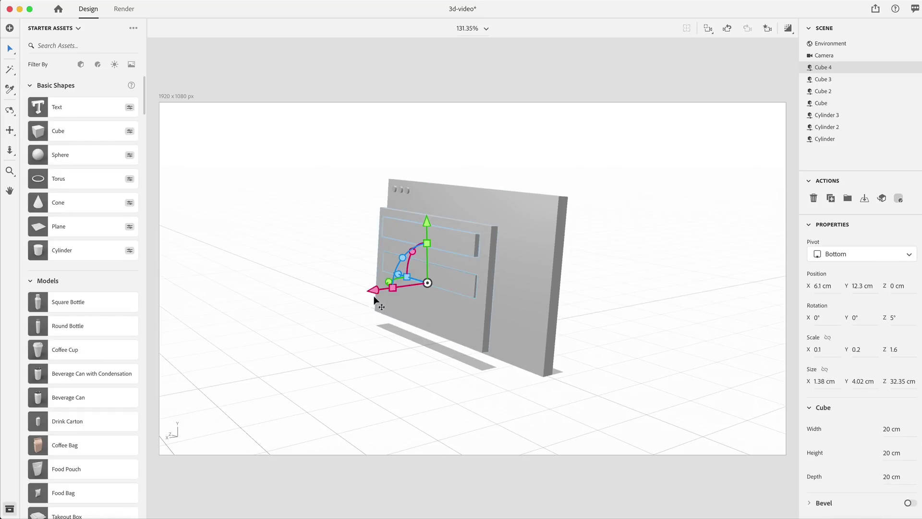
{"action": "left_click_drag", "start_coordinate": [379, 290], "coordinate": [344, 295]}
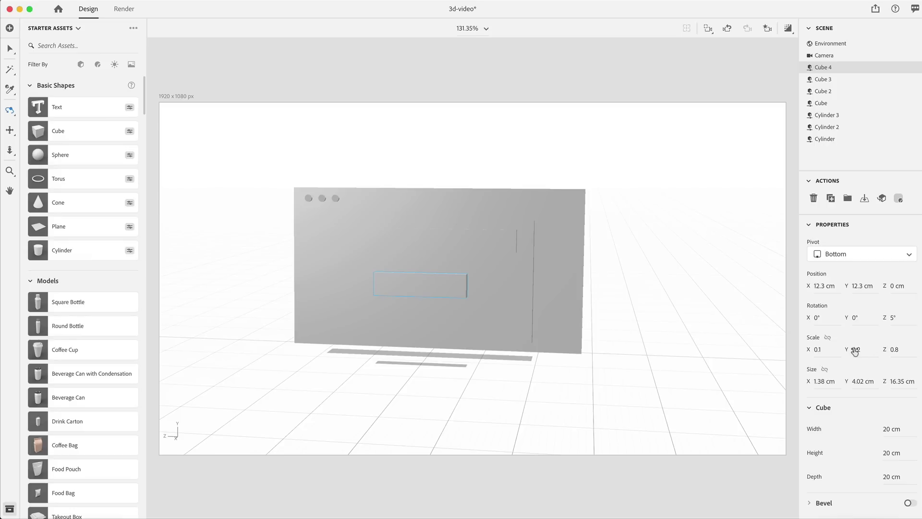
{"action": "left_click_drag", "start_coordinate": [856, 351], "coordinate": [878, 351]}
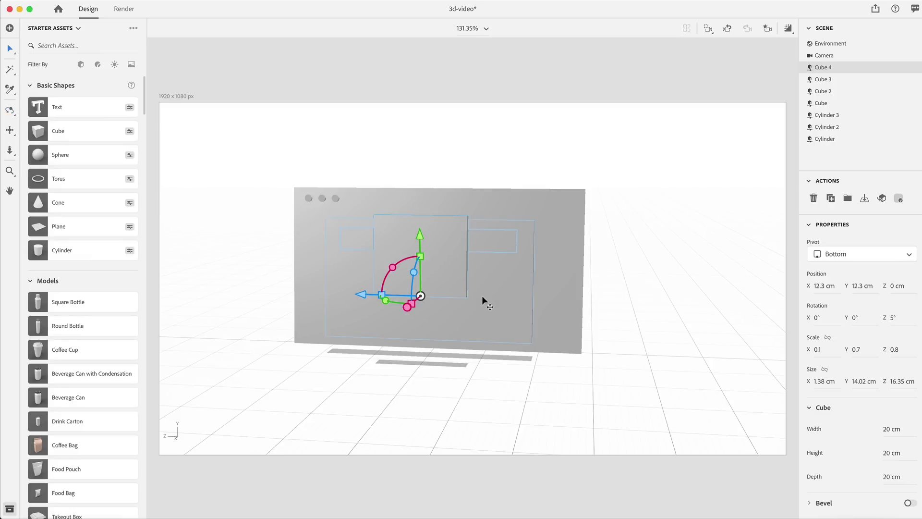
{"action": "key", "text": "1"}
{"action": "left_click_drag", "start_coordinate": [482, 295], "coordinate": [543, 356]}
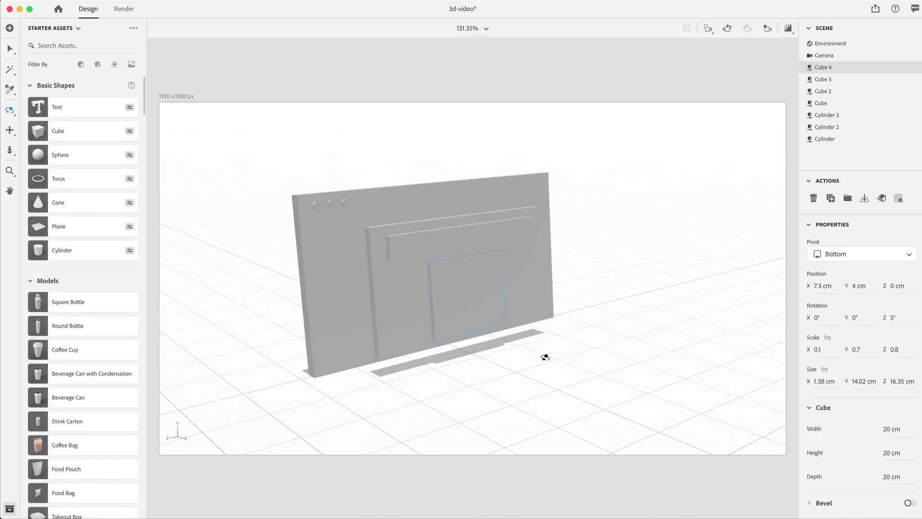
Slide the content box to one side of the panel and widen it slightly.
{"action": "key", "text": "v"}
{"action": "left_click_drag", "start_coordinate": [421, 347], "coordinate": [493, 350]}
{"action": "key", "text": "1"}
{"action": "left_click_drag", "start_coordinate": [493, 350], "coordinate": [448, 360]}
{"action": "key", "text": "v"}
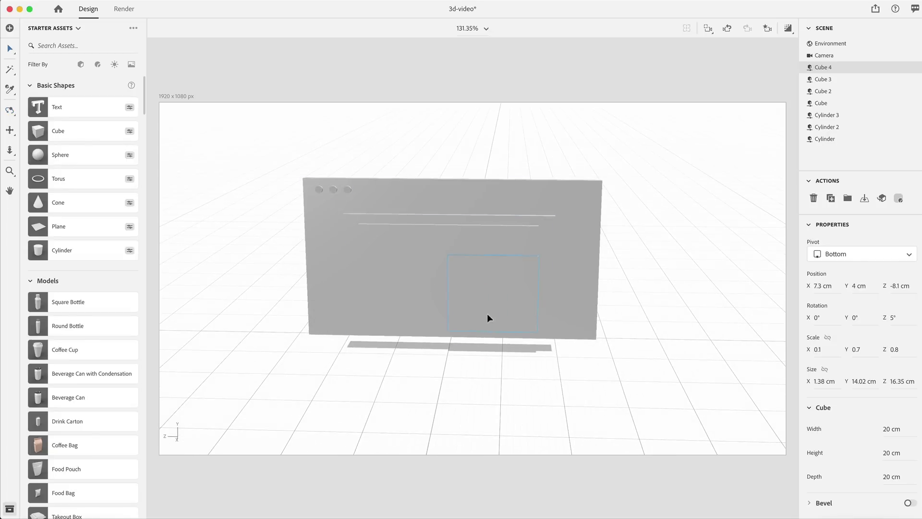
{"action": "left_click", "coordinate": [488, 318]}
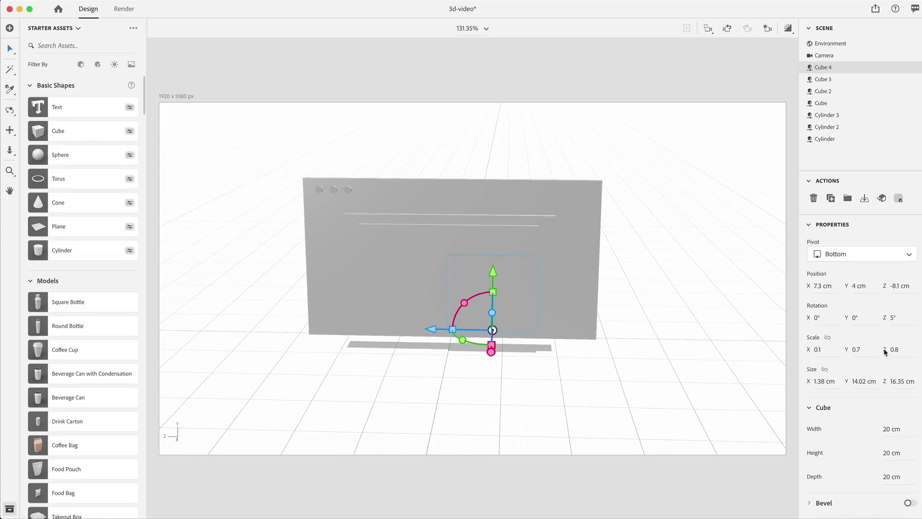
{"action": "left_click_drag", "start_coordinate": [894, 349], "coordinate": [898, 349]}
{"action": "left_click_drag", "start_coordinate": [427, 329], "coordinate": [420, 329]}
{"action": "right_click_drag", "start_coordinate": [498, 379], "coordinate": [630, 370]}
Duplicate the content box as a narrower copy placed beside the first.
{"action": "key", "text": "super+d"}
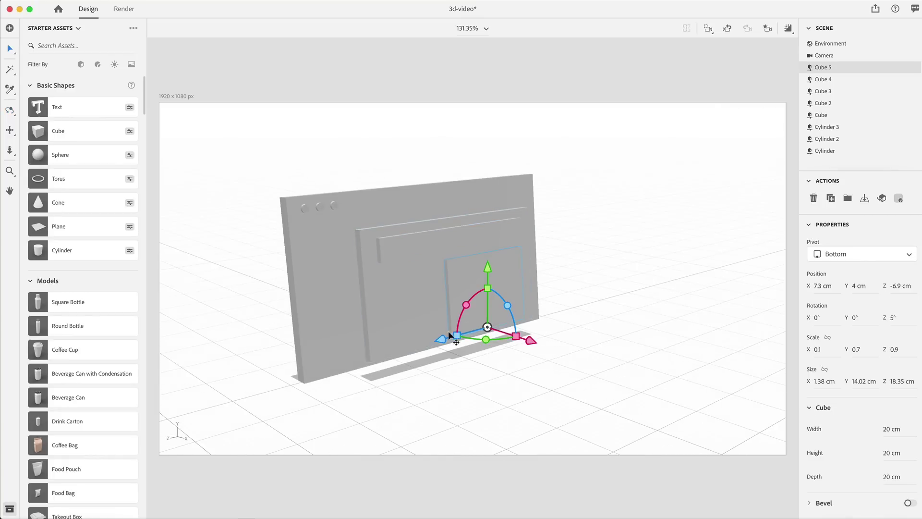
{"action": "left_click_drag", "start_coordinate": [440, 339], "coordinate": [345, 359]}
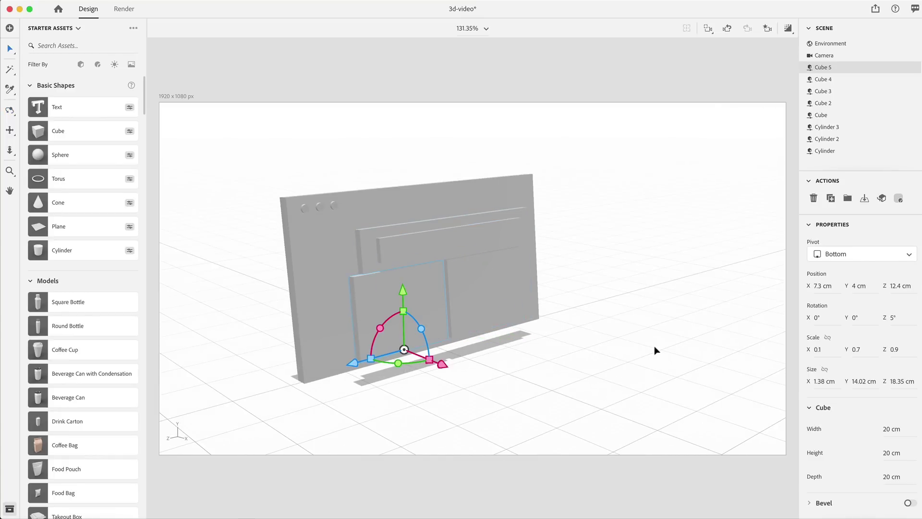
{"action": "left_click_drag", "start_coordinate": [894, 350], "coordinate": [879, 350]}
{"action": "left_click_drag", "start_coordinate": [360, 363], "coordinate": [370, 361]}
{"action": "right_click_drag", "start_coordinate": [417, 368], "coordinate": [528, 309]}
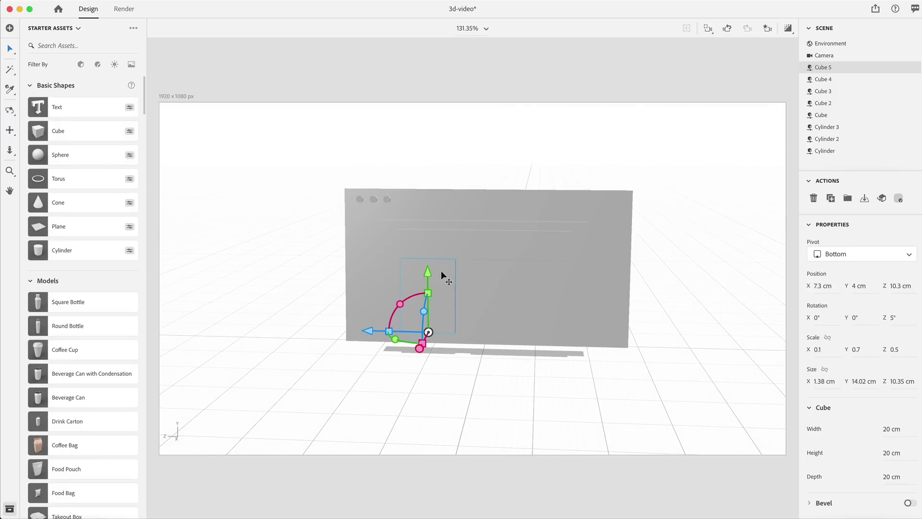
Pull both content boxes slightly forward from the panel and check their spacing.
{"action": "left_click", "coordinate": [503, 293], "text": "shift"}
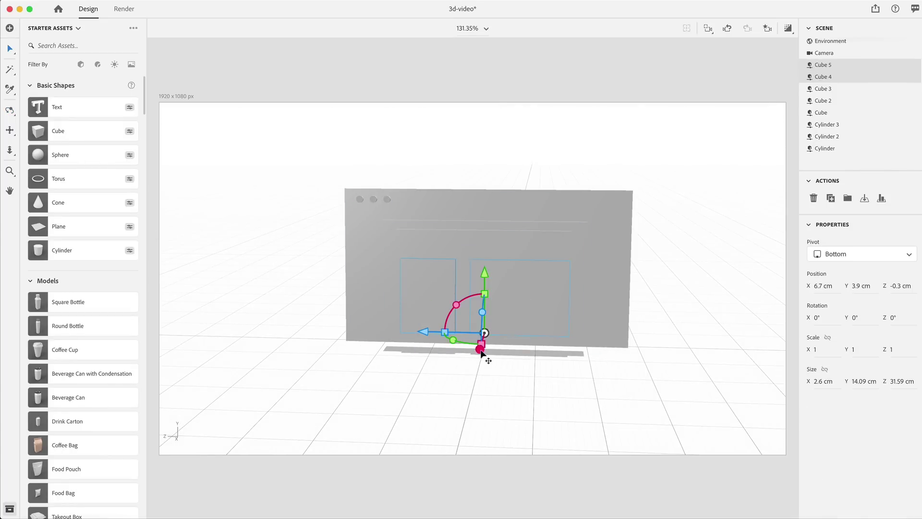
{"action": "left_click_drag", "start_coordinate": [481, 350], "coordinate": [592, 376]}
{"action": "right_click_drag", "start_coordinate": [592, 377], "coordinate": [448, 377]}
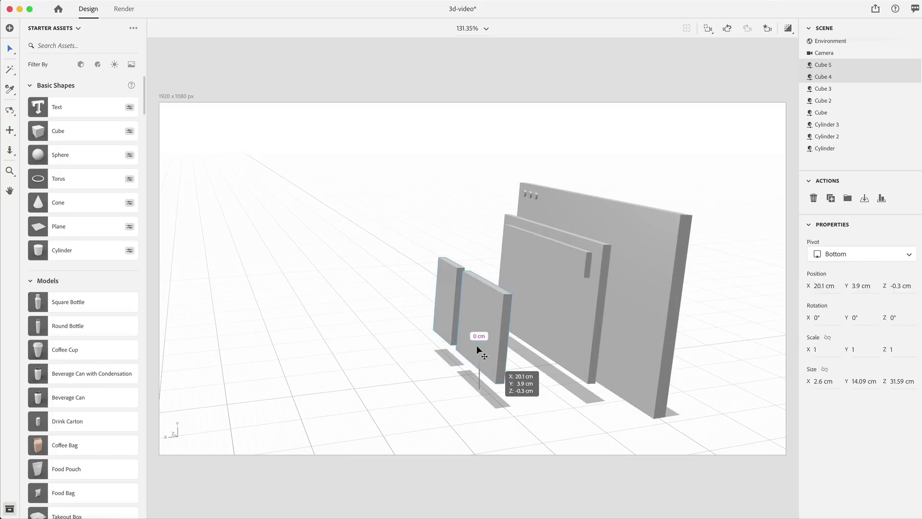
{"action": "left_click_drag", "start_coordinate": [402, 362], "coordinate": [395, 340]}
{"action": "left_click", "coordinate": [437, 377]}
{"action": "left_click", "coordinate": [471, 285]}
{"action": "key", "text": "1"}
{"action": "left_click_drag", "start_coordinate": [411, 396], "coordinate": [463, 387]}
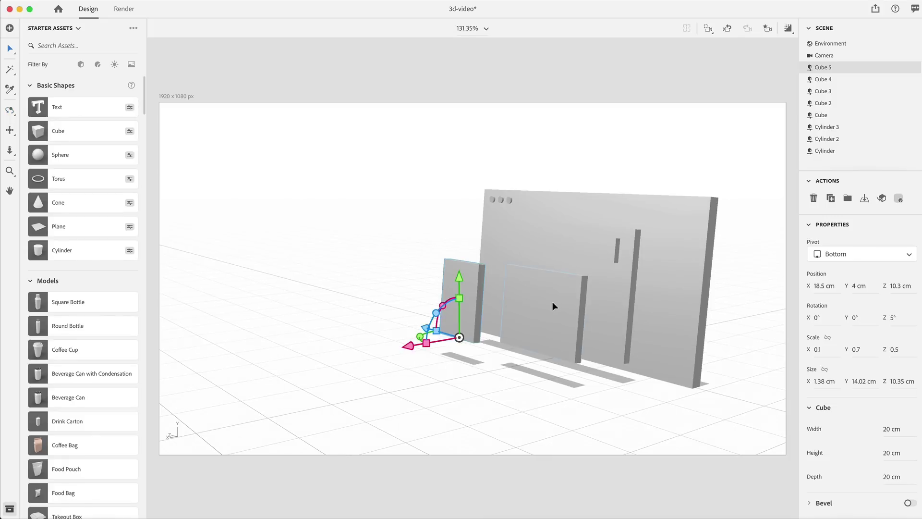
Select Cubes 2, 3 and 4 with the rest and raise the inner panels slightly.
{"action": "left_click", "coordinate": [552, 301], "text": "shift"}
{"action": "left_click", "coordinate": [589, 253], "text": "shift"}
{"action": "left_click", "coordinate": [602, 289], "text": "shift"}
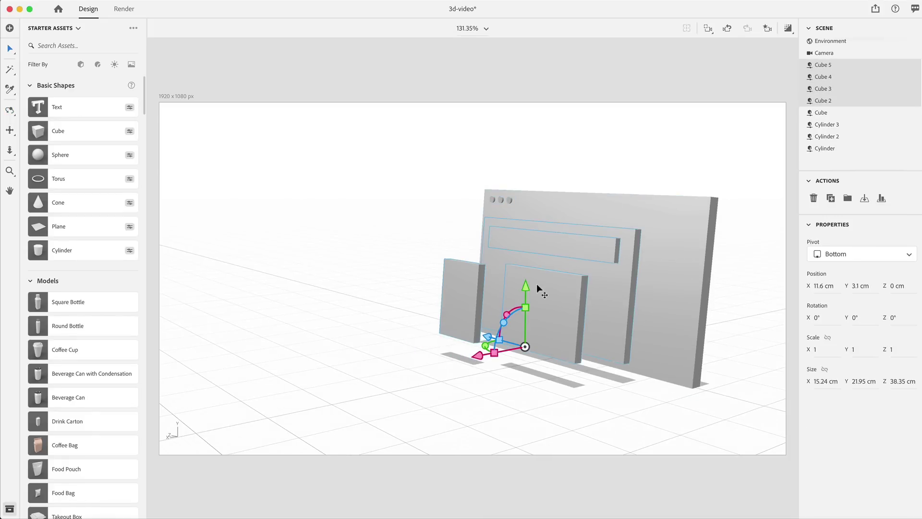
{"action": "left_click_drag", "start_coordinate": [525, 291], "coordinate": [529, 277]}
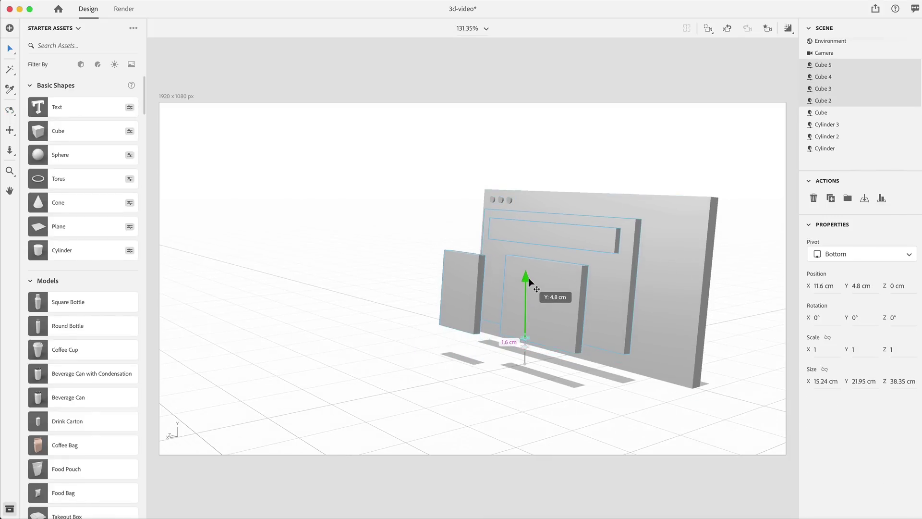
Orbit and pan the view to a more frontal shot of the window.
{"action": "left_click_drag", "start_coordinate": [451, 392], "coordinate": [425, 403], "text": "alt"}
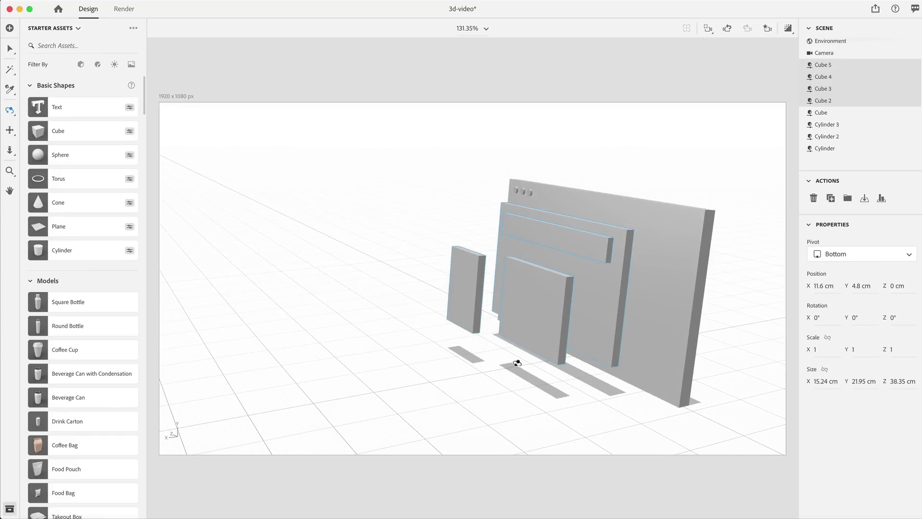
{"action": "left_click_drag", "start_coordinate": [517, 363], "coordinate": [571, 355], "text": "alt"}
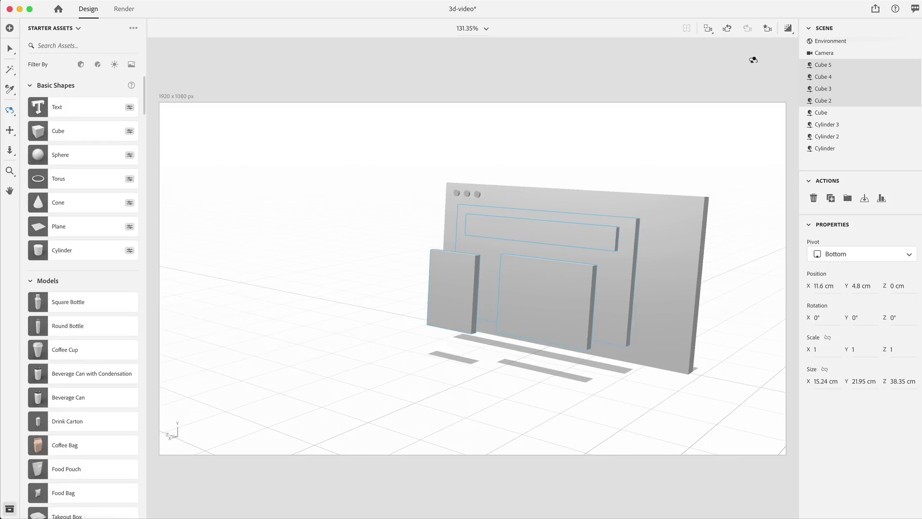
{"action": "left_click_drag", "start_coordinate": [634, 275], "coordinate": [533, 267]}
{"action": "key", "text": "1"}
{"action": "left_click_drag", "start_coordinate": [533, 350], "coordinate": [552, 352]}
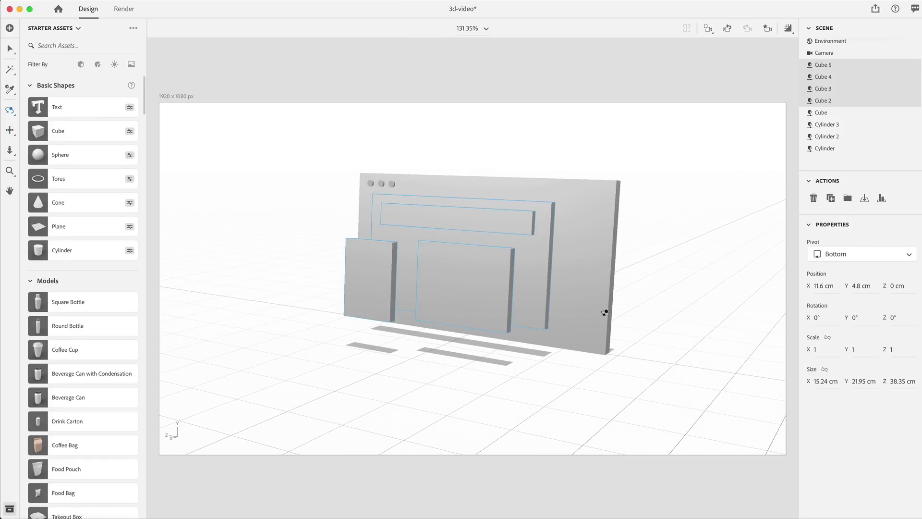
{"action": "mouse_move", "coordinate": [563, 320]}
{"action": "left_mouse_down"}
{"action": "mouse_move", "coordinate": [582, 348]}
{"action": "mouse_move", "coordinate": [404, 323]}
{"action": "mouse_move", "coordinate": [438, 278]}
{"action": "mouse_move", "coordinate": [575, 309]}
{"action": "left_mouse_up"}
Save the current front view as camera bookmark View 1.
{"action": "key", "text": "v"}
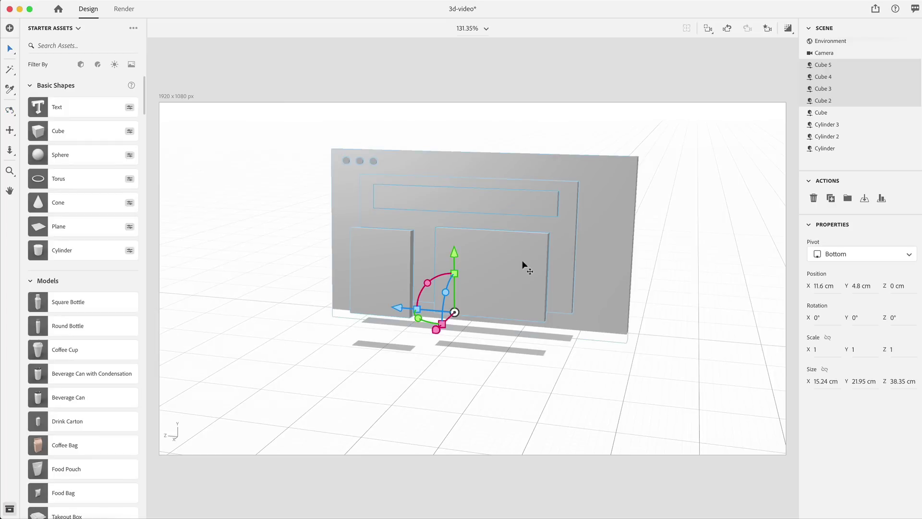
{"action": "left_click", "coordinate": [575, 126]}
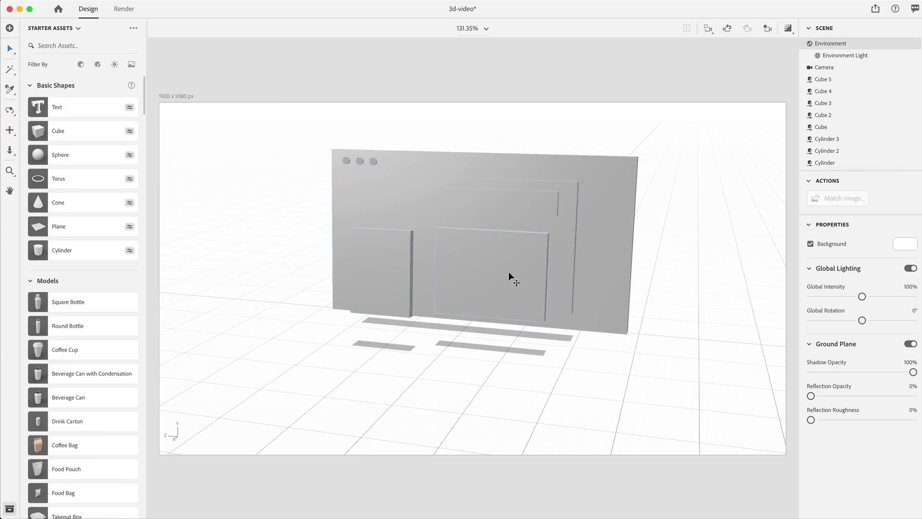
{"action": "left_click", "coordinate": [768, 29]}
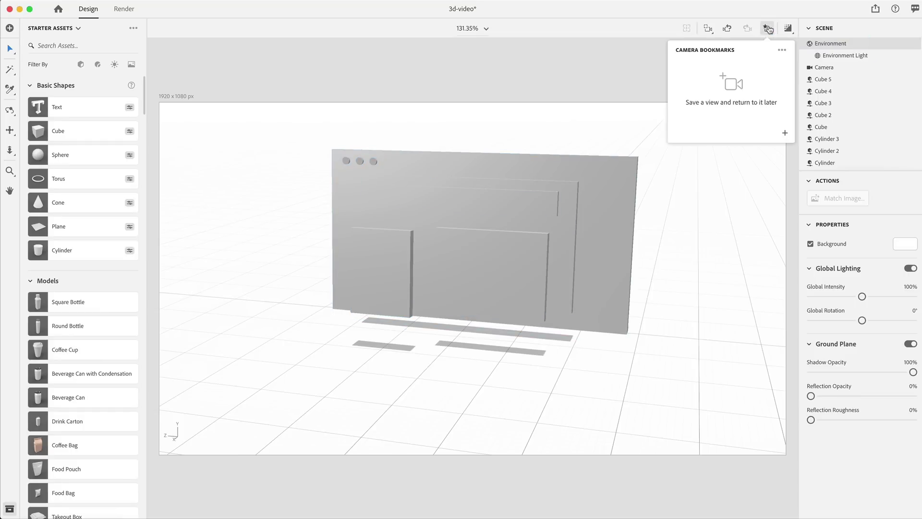
{"action": "left_click", "coordinate": [785, 133]}
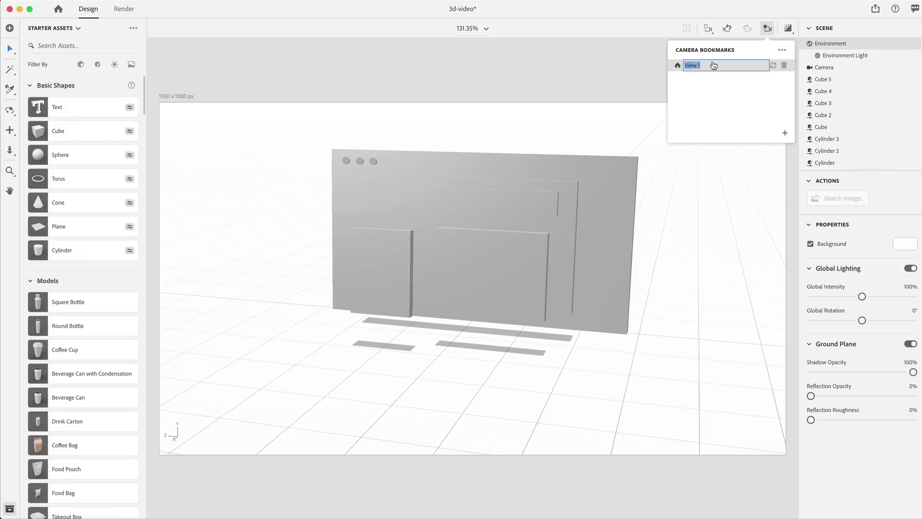
{"action": "key", "text": "Return"}
{"action": "left_click", "coordinate": [618, 67]}
Orbit away from the mockup, then restore the View 1 bookmark.
{"action": "key", "text": "1"}
{"action": "left_click_drag", "start_coordinate": [480, 246], "coordinate": [590, 293]}
{"action": "left_click_drag", "start_coordinate": [568, 328], "coordinate": [380, 283]}
{"action": "key", "text": "2"}
{"action": "left_click", "coordinate": [767, 28]}
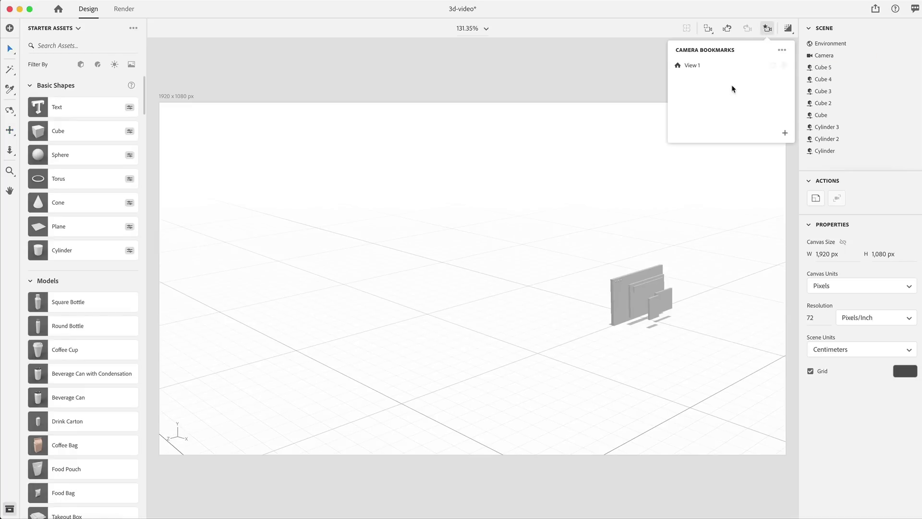
{"action": "left_click", "coordinate": [698, 67]}
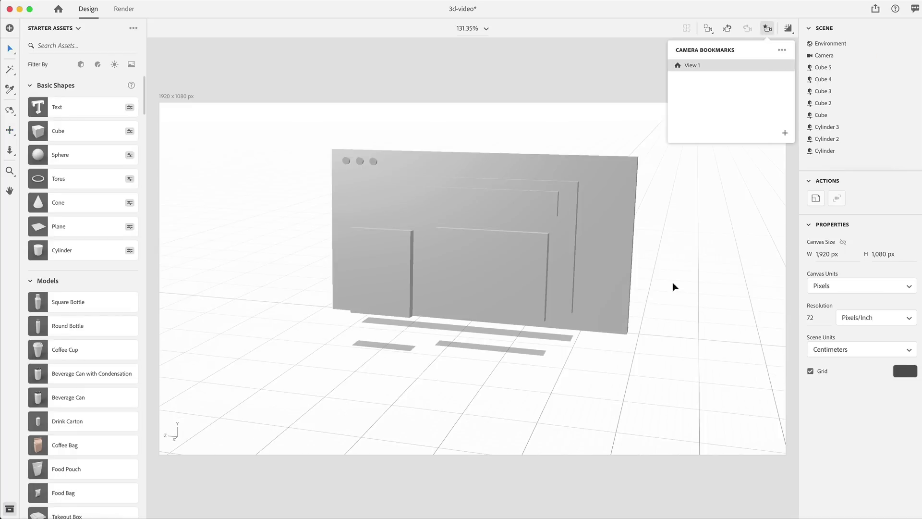
{"action": "left_click", "coordinate": [526, 77]}
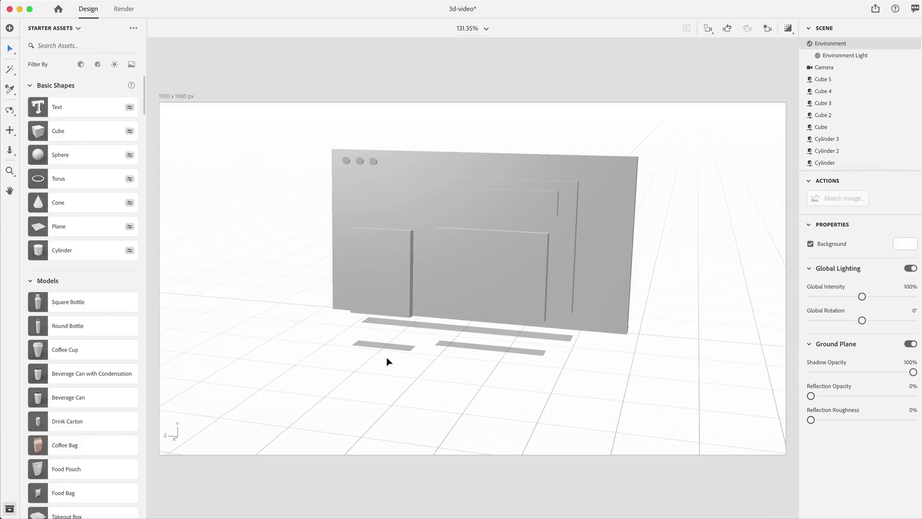
Set the Environment background colour to hex 5D5DF8 and marquee-select the mockup cubes.
{"action": "left_click", "coordinate": [548, 111]}
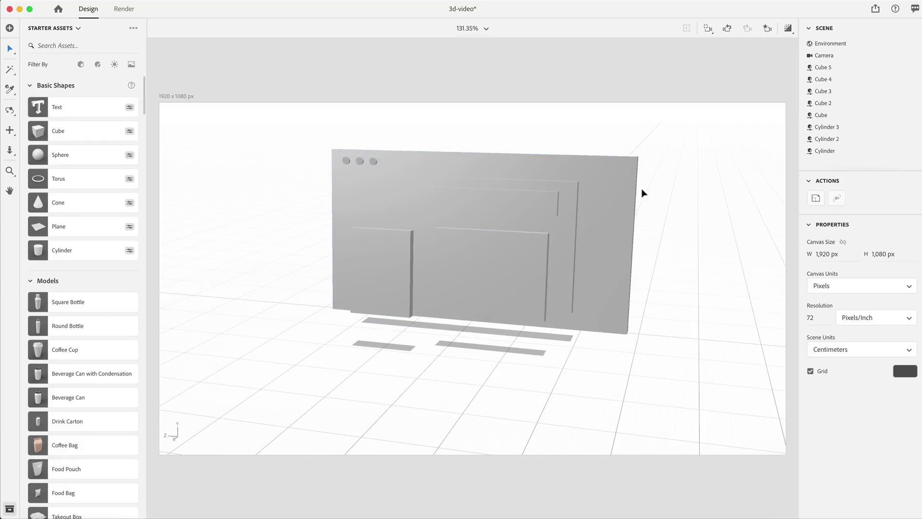
{"action": "left_click", "coordinate": [830, 43]}
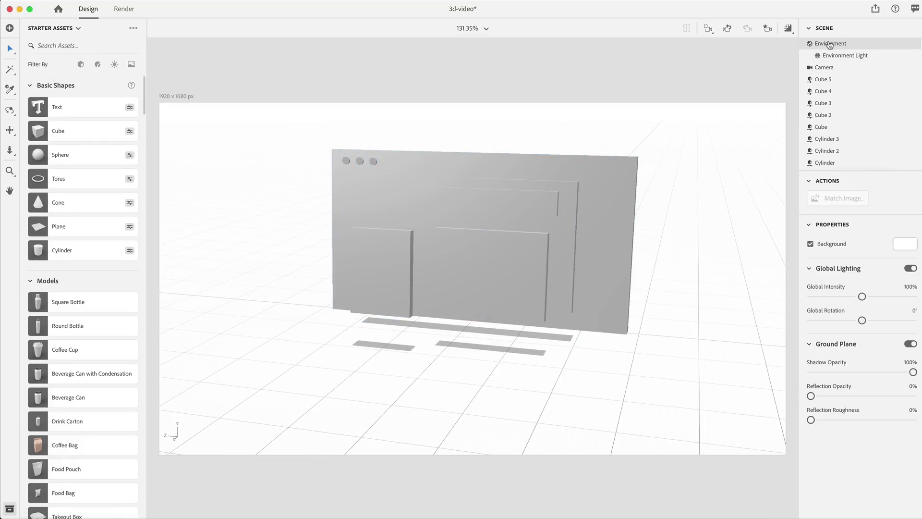
{"action": "left_click", "coordinate": [906, 245]}
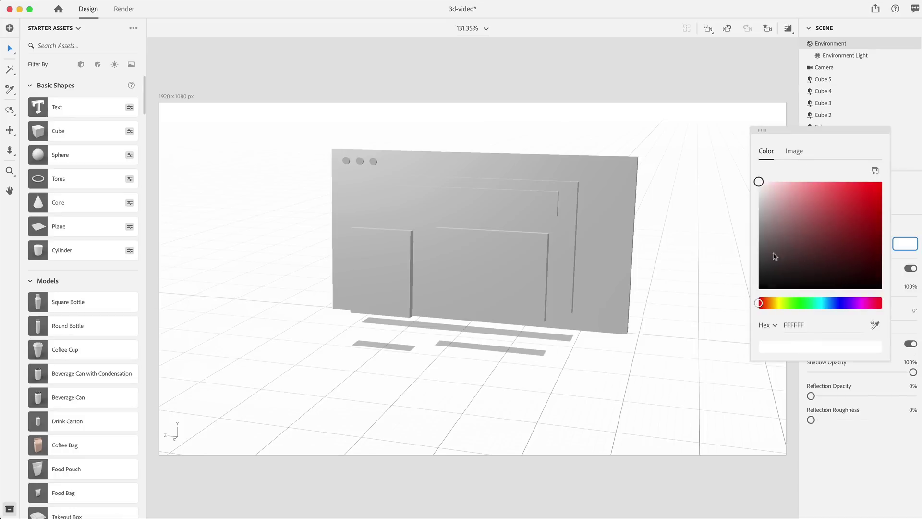
{"action": "left_click", "coordinate": [813, 329]}
{"action": "type", "text": "5D5DF8"}
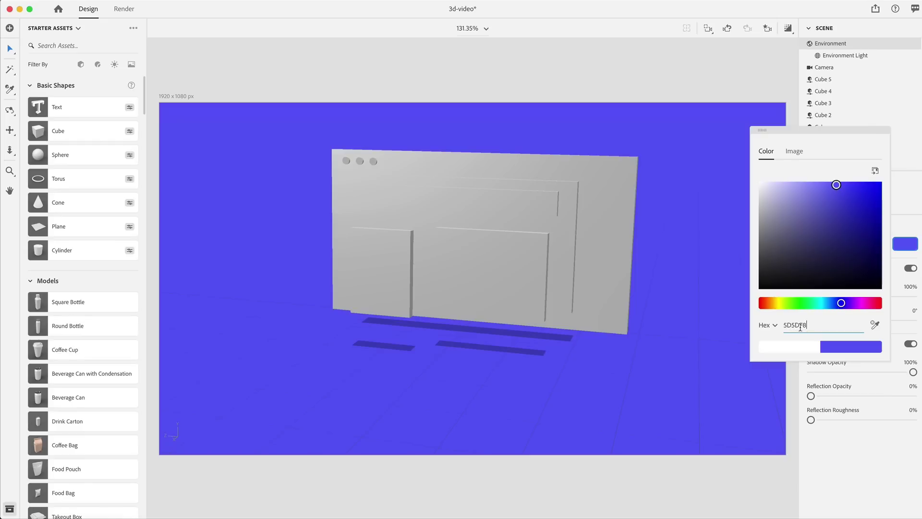
{"action": "left_click", "coordinate": [680, 64]}
{"action": "left_click_drag", "start_coordinate": [282, 83], "coordinate": [670, 371]}
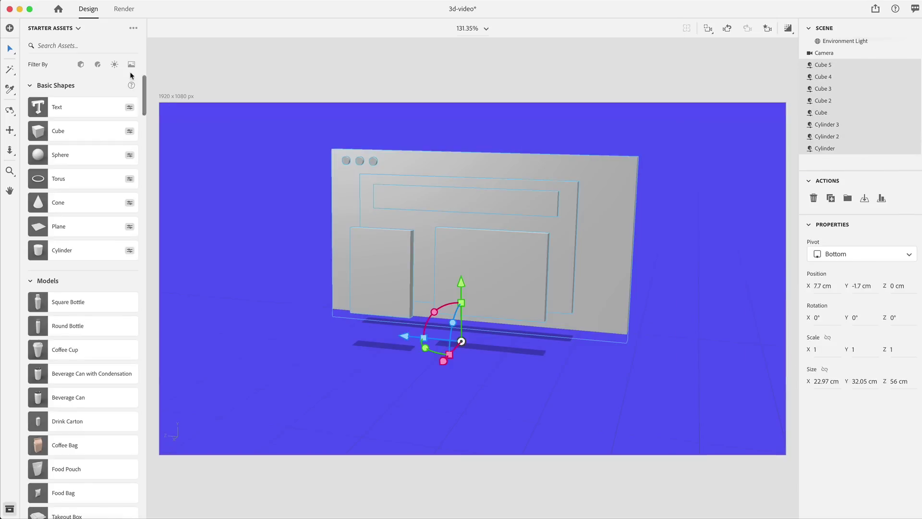
Apply the Matte standard material to the mockup and colour the back board blue 5D5DF8.
{"action": "left_click", "coordinate": [95, 65]}
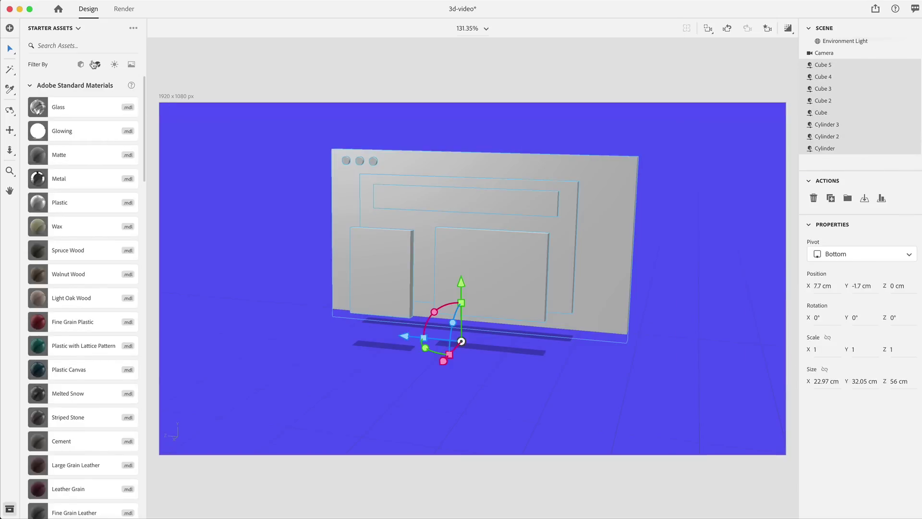
{"action": "left_click", "coordinate": [76, 154]}
{"action": "left_click", "coordinate": [566, 82]}
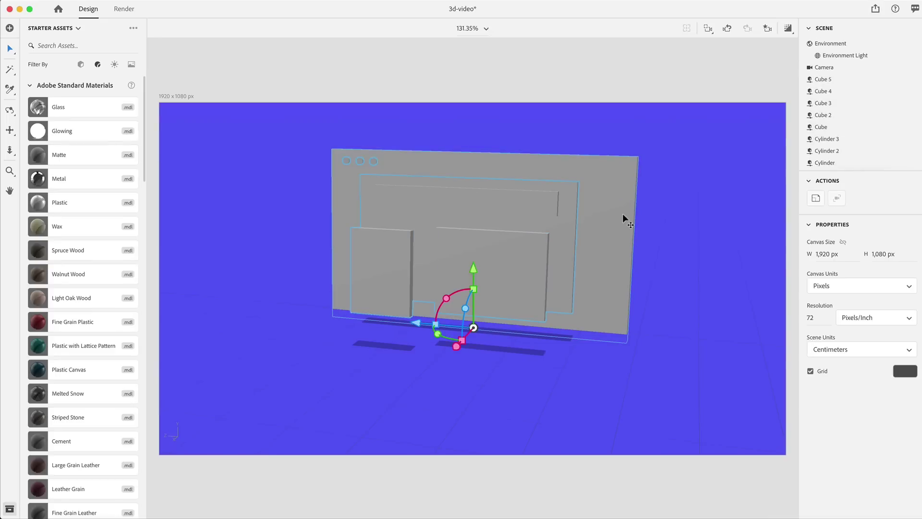
{"action": "left_click", "coordinate": [616, 189]}
{"action": "left_click", "coordinate": [897, 199]}
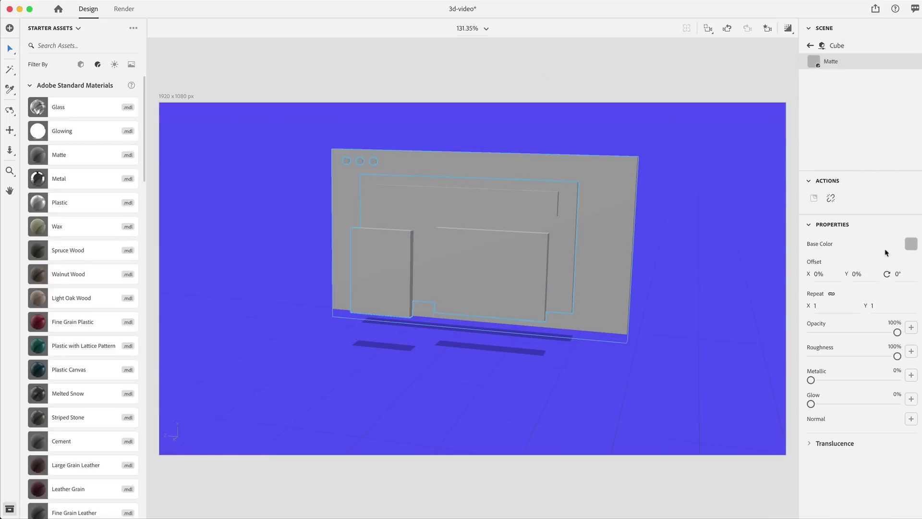
{"action": "left_click", "coordinate": [912, 244]}
{"action": "left_click", "coordinate": [793, 355]}
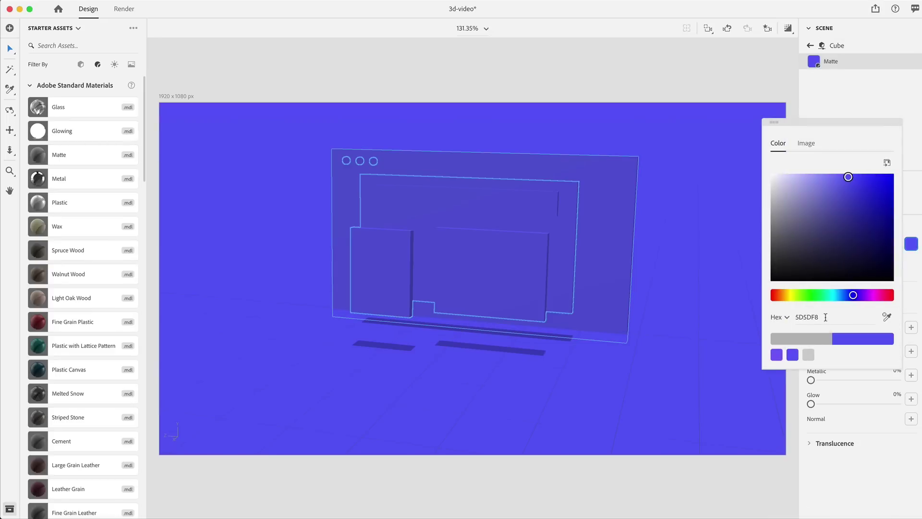
{"action": "left_click", "coordinate": [775, 87]}
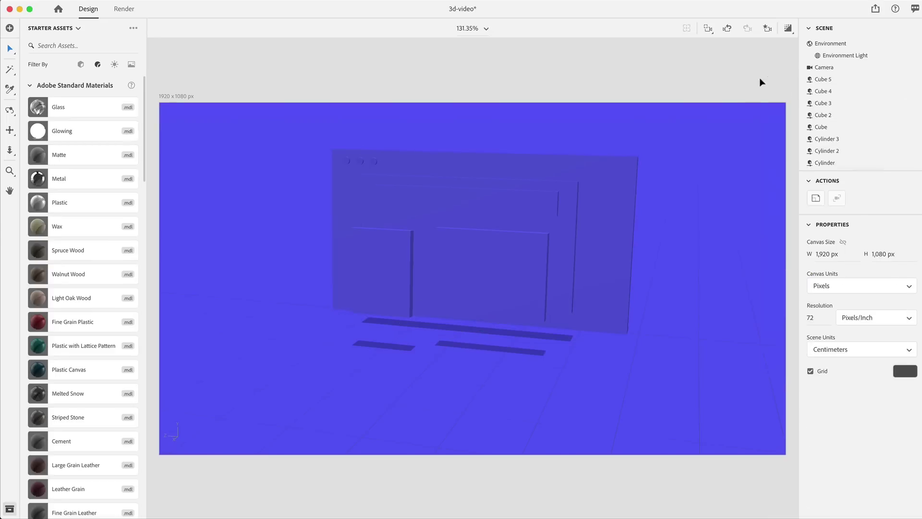
Unlink the window frame Cube 2's material and colour it purple 7C5DF8.
{"action": "left_click", "coordinate": [576, 206]}
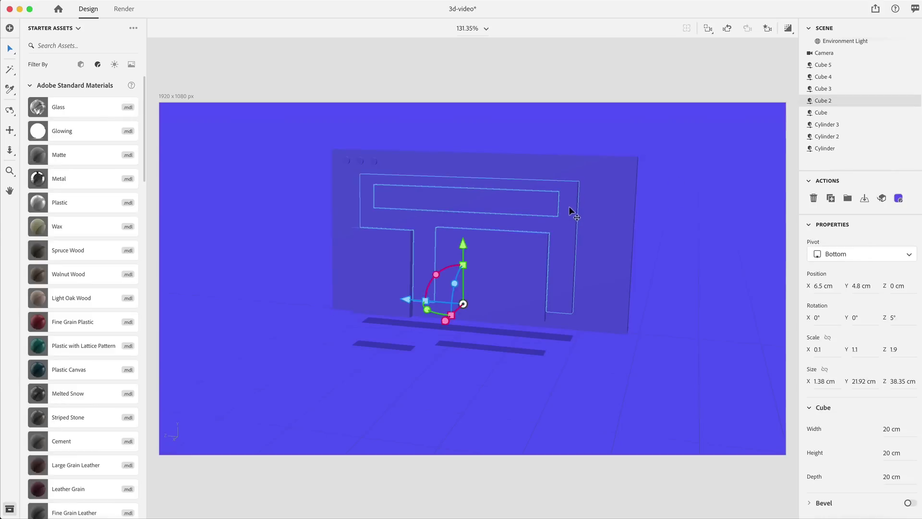
{"action": "left_click", "coordinate": [898, 200]}
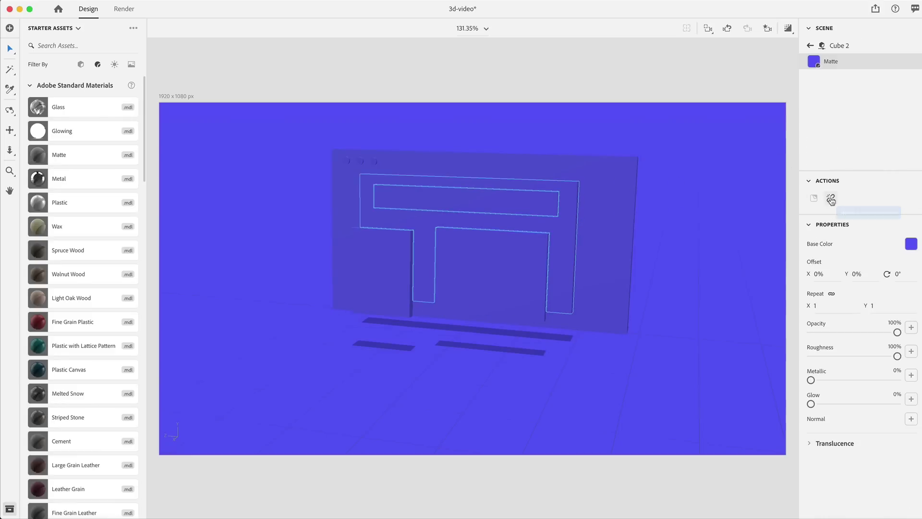
{"action": "left_click", "coordinate": [834, 199]}
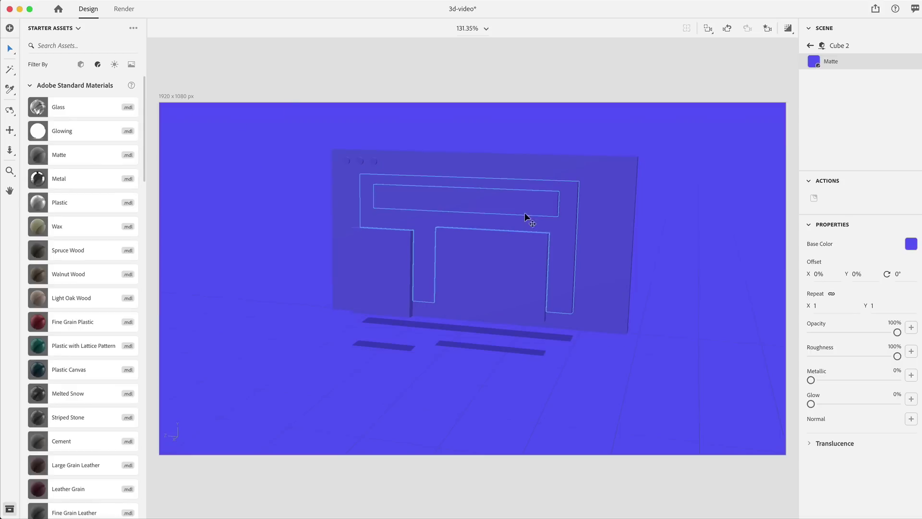
{"action": "key", "text": "Delete"}
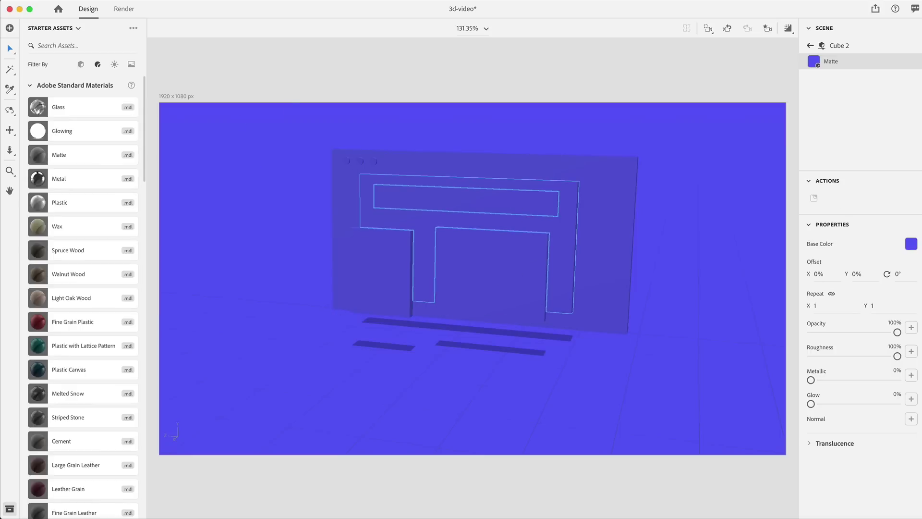
{"action": "left_click", "coordinate": [911, 244]}
{"action": "left_click", "coordinate": [835, 316]}
{"action": "type", "text": "7C5DF8"}
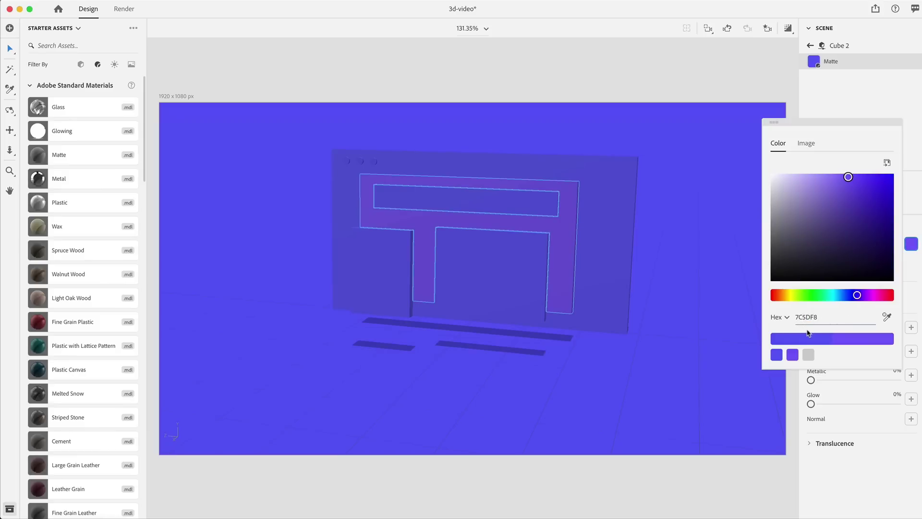
{"action": "left_click", "coordinate": [719, 75]}
Colour the header bar and both content panels light purple A189FF.
{"action": "left_click", "coordinate": [523, 205]}
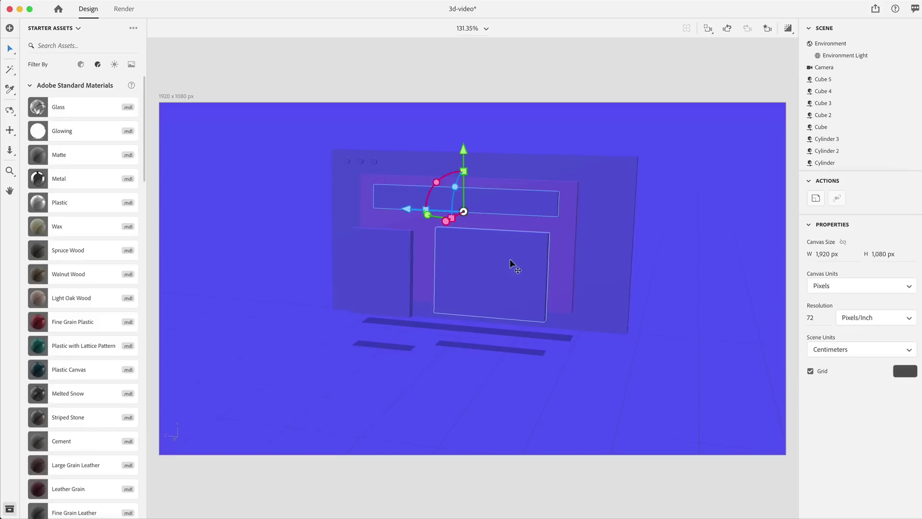
{"action": "left_click", "coordinate": [509, 258], "text": "shift"}
{"action": "left_click", "coordinate": [401, 263], "text": "shift"}
{"action": "left_click", "coordinate": [915, 98]}
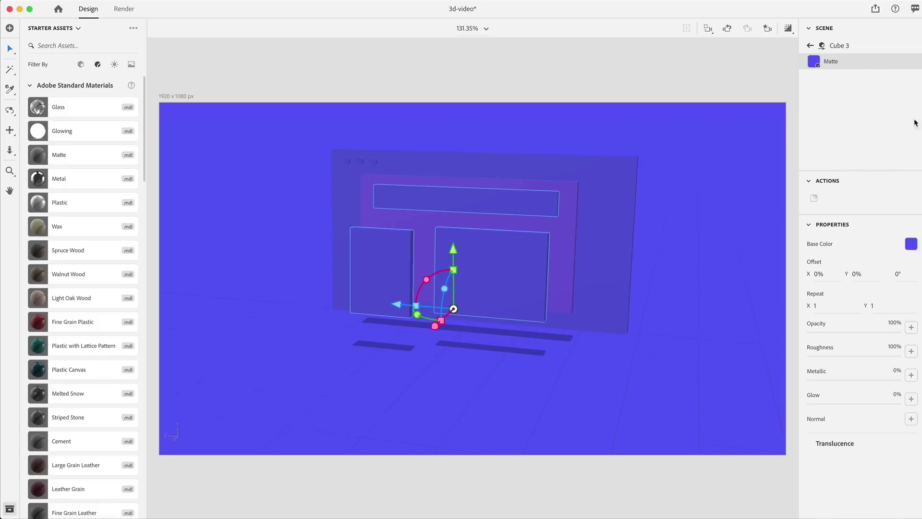
{"action": "left_click", "coordinate": [910, 246]}
{"action": "left_click", "coordinate": [826, 316]}
{"action": "type", "text": "A189FF"}
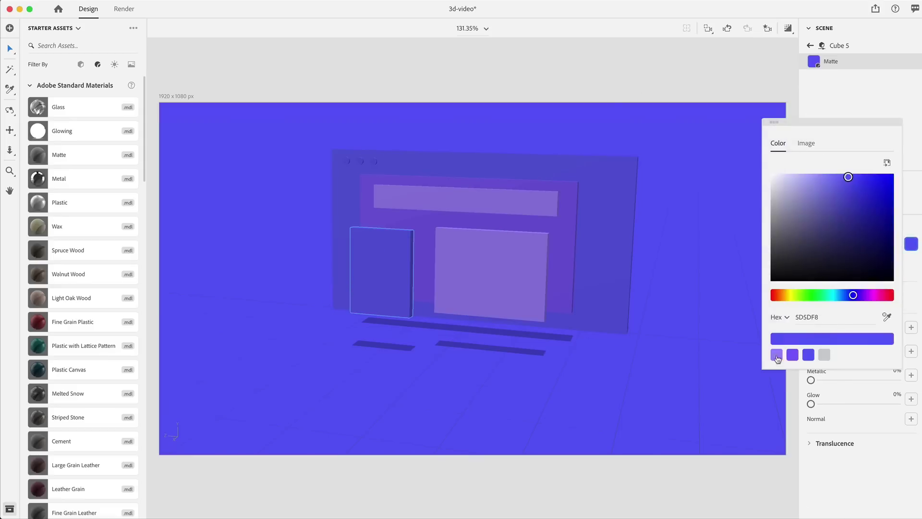
{"action": "left_click", "coordinate": [597, 66]}
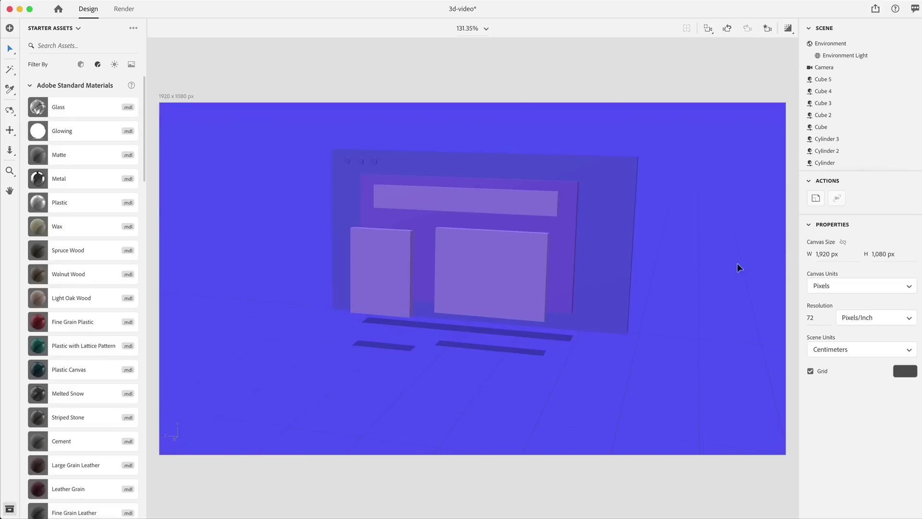
Make the third window dot green 87FF75 and the middle dot yellow FFD875.
{"action": "left_click", "coordinate": [375, 162]}
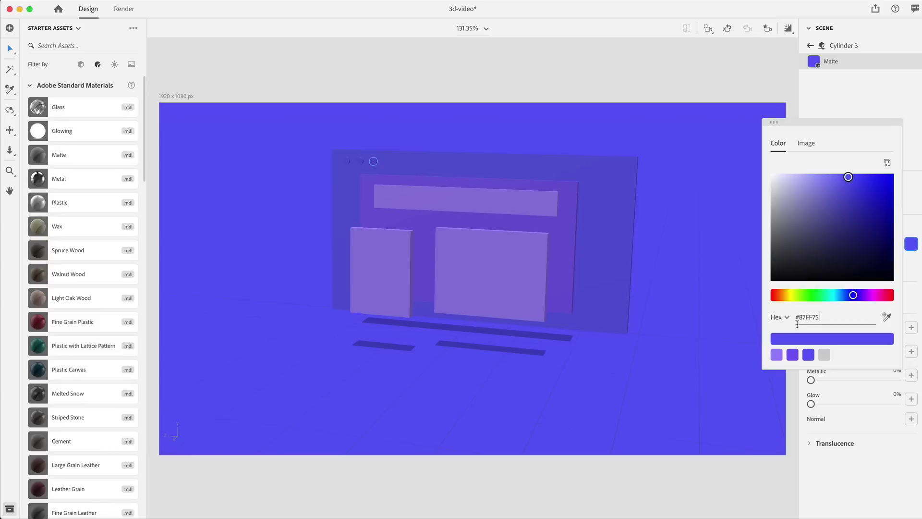
{"action": "key", "text": "Return"}
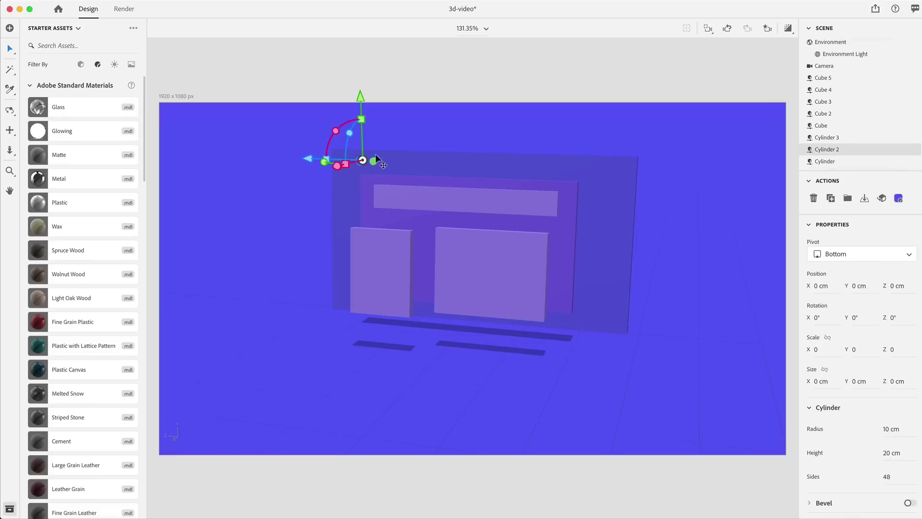
{"action": "left_click", "coordinate": [824, 126]}
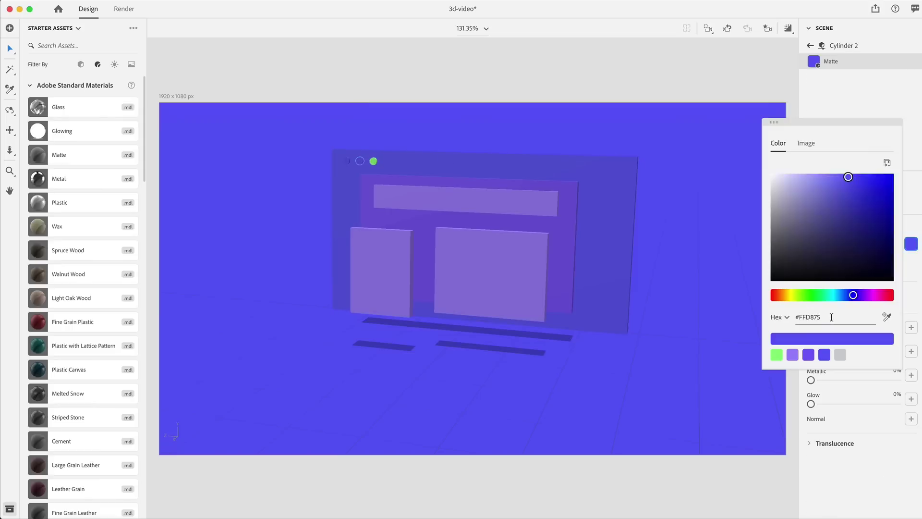
{"action": "type", "text": "FFD875"}
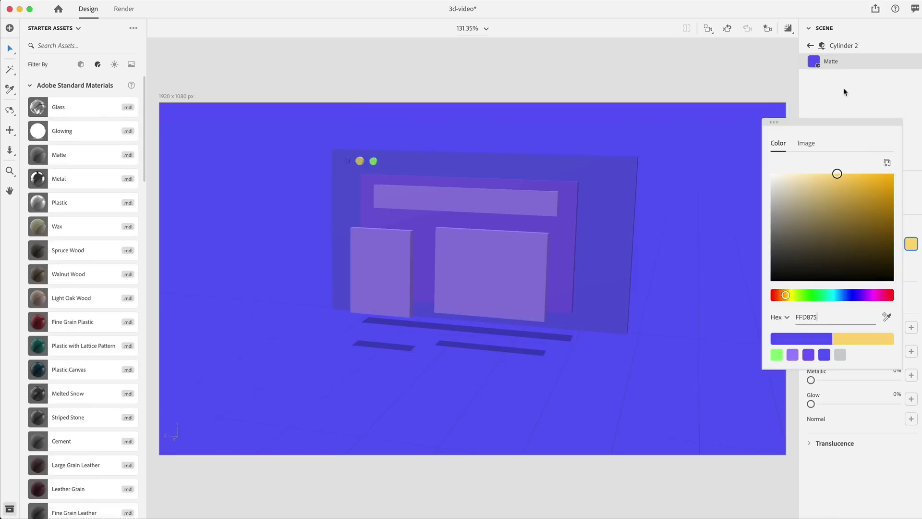
{"action": "left_click", "coordinate": [342, 167]}
Make the leftmost window dot coral red FF7373.
{"action": "left_click", "coordinate": [347, 159]}
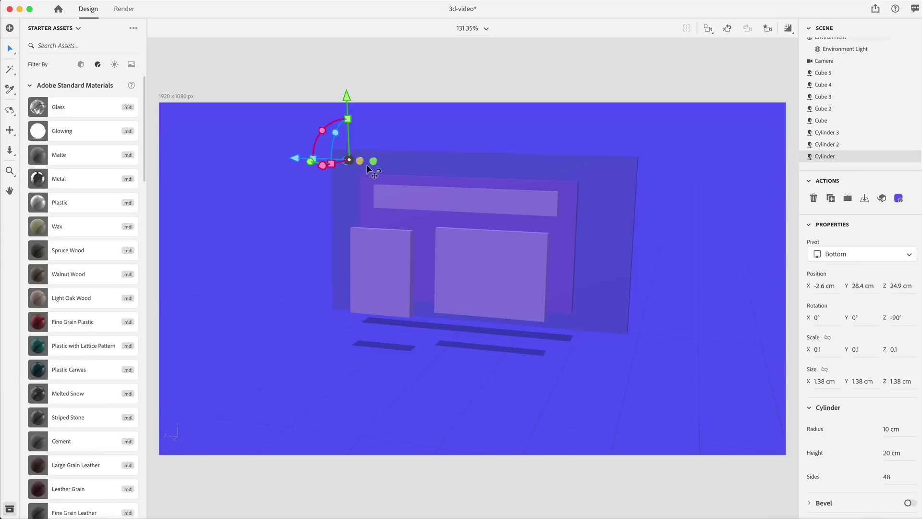
{"action": "left_click", "coordinate": [898, 199]}
{"action": "left_click", "coordinate": [911, 244]}
{"action": "left_click", "coordinate": [833, 320]}
{"action": "type", "text": "#FF7373"}
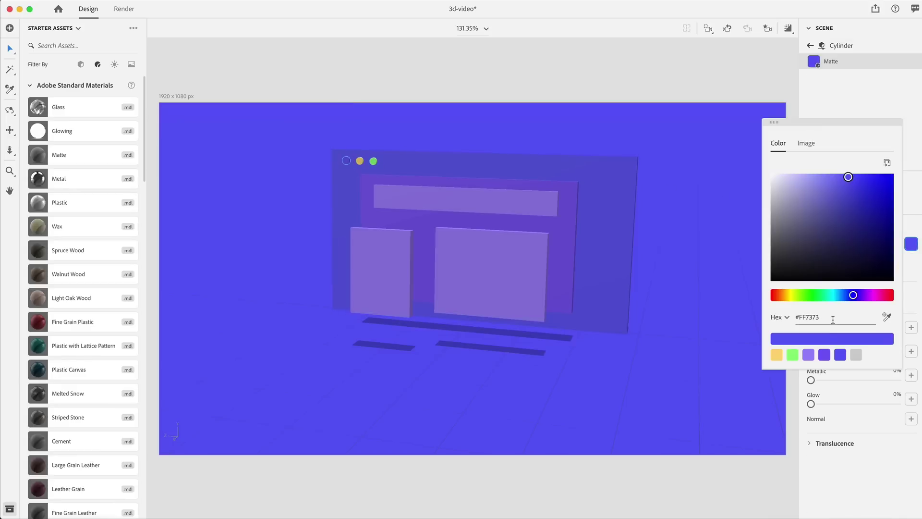
{"action": "key", "text": "Return"}
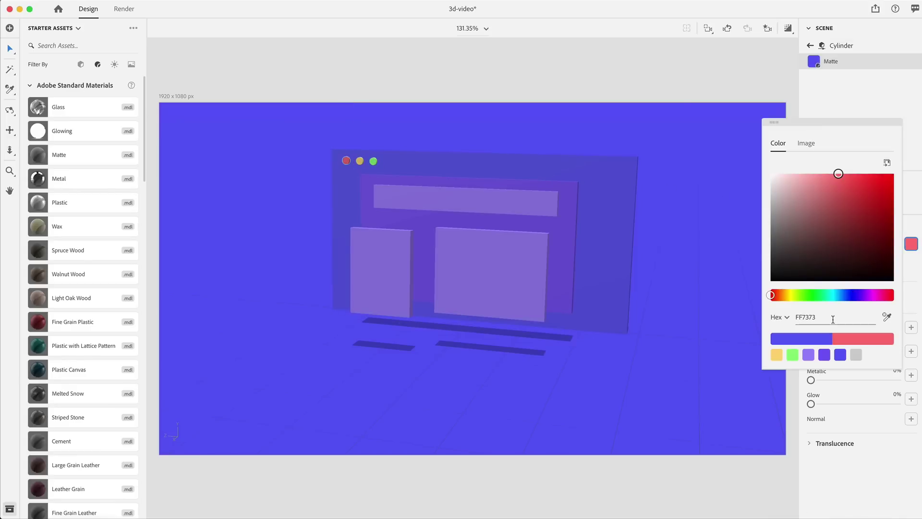
{"action": "left_click", "coordinate": [661, 83]}
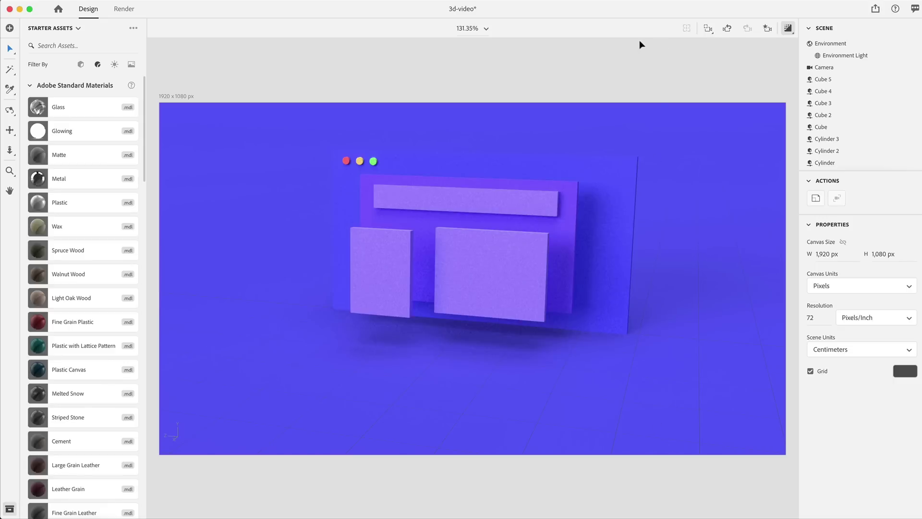
Save, then add a sphere shrunk to about 0.3 scale beside the window's lower left.
{"action": "left_click", "coordinate": [788, 28]}
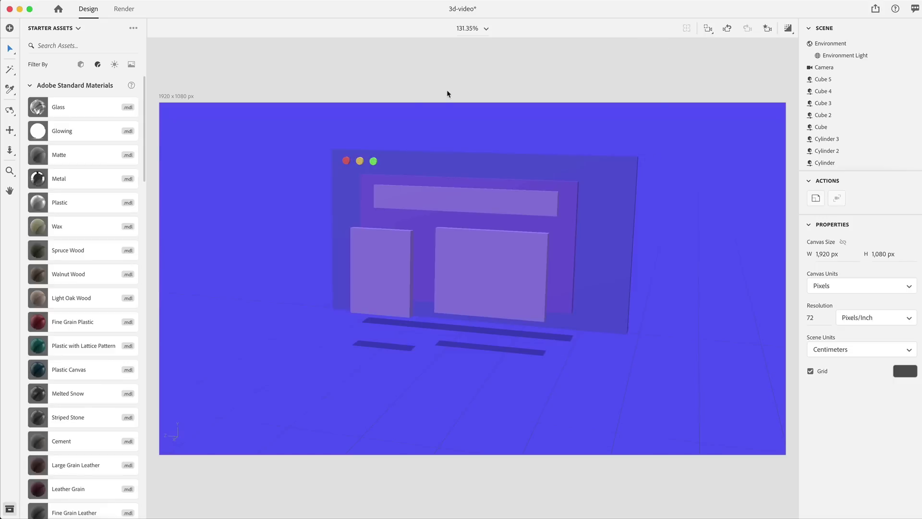
{"action": "key", "text": "super+s"}
{"action": "left_click", "coordinate": [81, 65]}
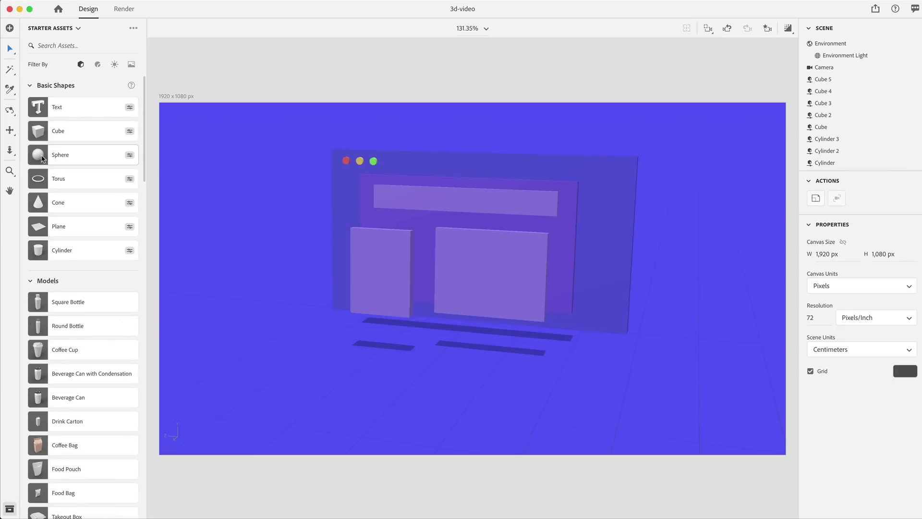
{"action": "left_click", "coordinate": [96, 158]}
{"action": "left_click_drag", "start_coordinate": [457, 355], "coordinate": [387, 395]}
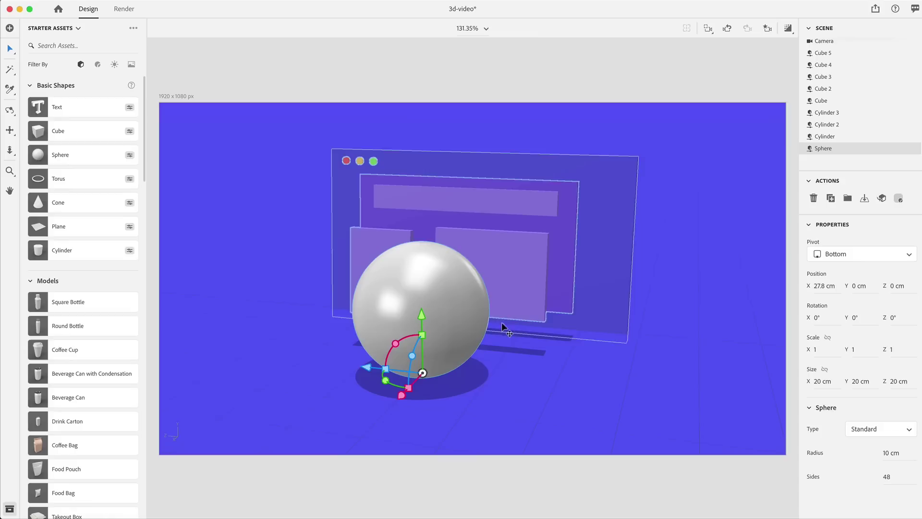
{"action": "left_click_drag", "start_coordinate": [422, 333], "coordinate": [215, 347]}
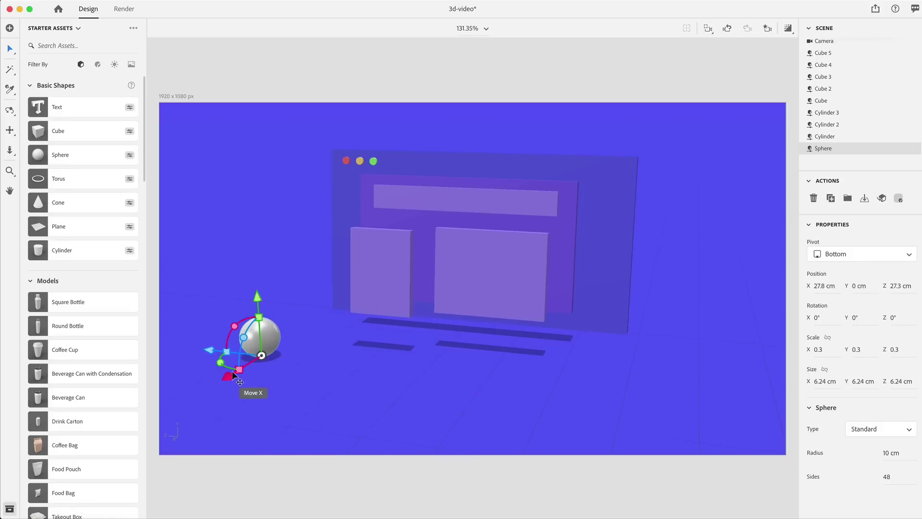
{"action": "left_click_drag", "start_coordinate": [232, 370], "coordinate": [294, 339]}
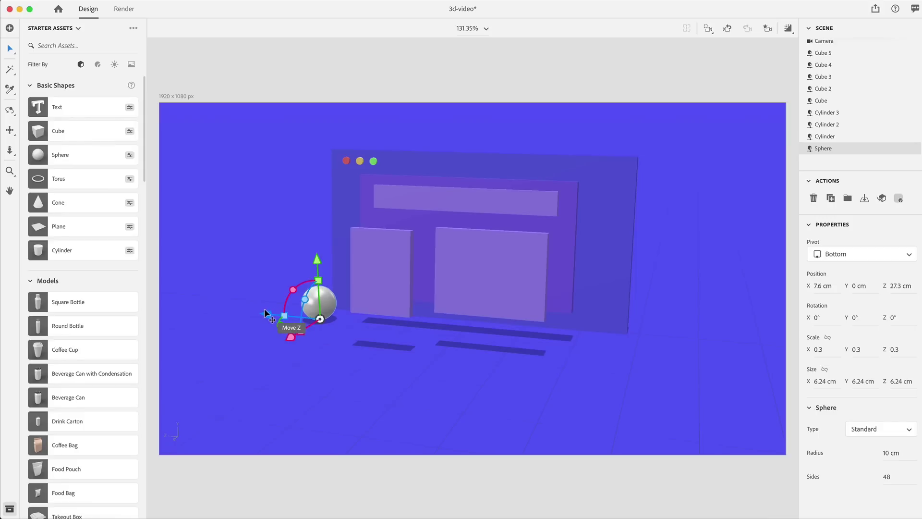
{"action": "left_click_drag", "start_coordinate": [265, 311], "coordinate": [267, 310]}
{"action": "left_click_drag", "start_coordinate": [321, 279], "coordinate": [318, 300]}
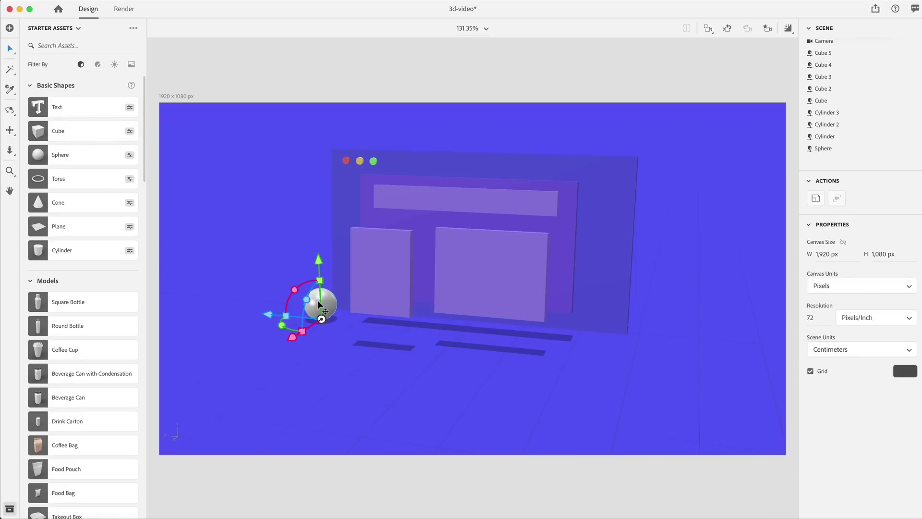
Duplicate it into a larger 0.7-scale sphere tucked behind the small one.
{"action": "key", "text": "super+d"}
{"action": "left_click_drag", "start_coordinate": [293, 337], "coordinate": [324, 316]}
{"action": "left_click_drag", "start_coordinate": [352, 257], "coordinate": [331, 206]}
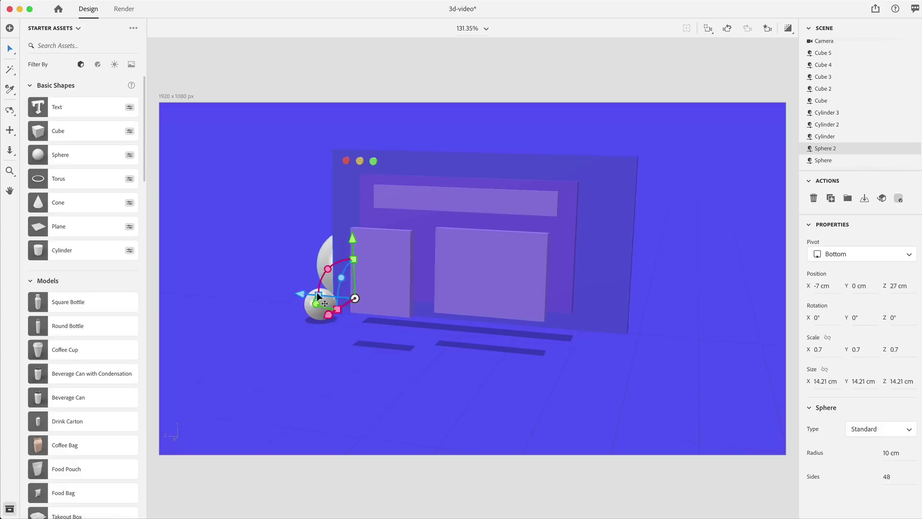
{"action": "left_click_drag", "start_coordinate": [300, 293], "coordinate": [276, 290]}
{"action": "left_click_drag", "start_coordinate": [301, 314], "coordinate": [302, 315]}
{"action": "left_click_drag", "start_coordinate": [277, 290], "coordinate": [268, 290]}
{"action": "left_click", "coordinate": [271, 273]}
{"action": "left_click", "coordinate": [327, 297]}
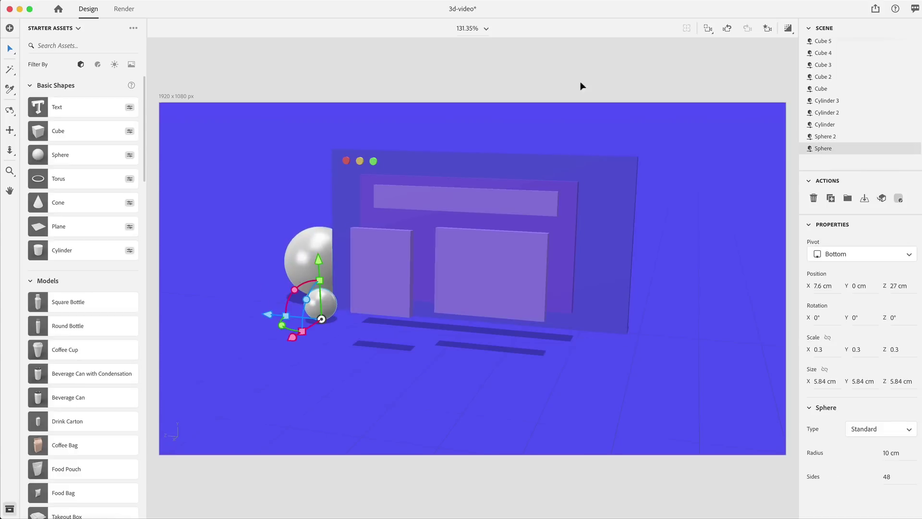
Duplicate the small sphere again and place a slightly smaller copy at the window's top right.
{"action": "key", "text": "super+d"}
{"action": "left_click_drag", "start_coordinate": [317, 261], "coordinate": [301, 141]}
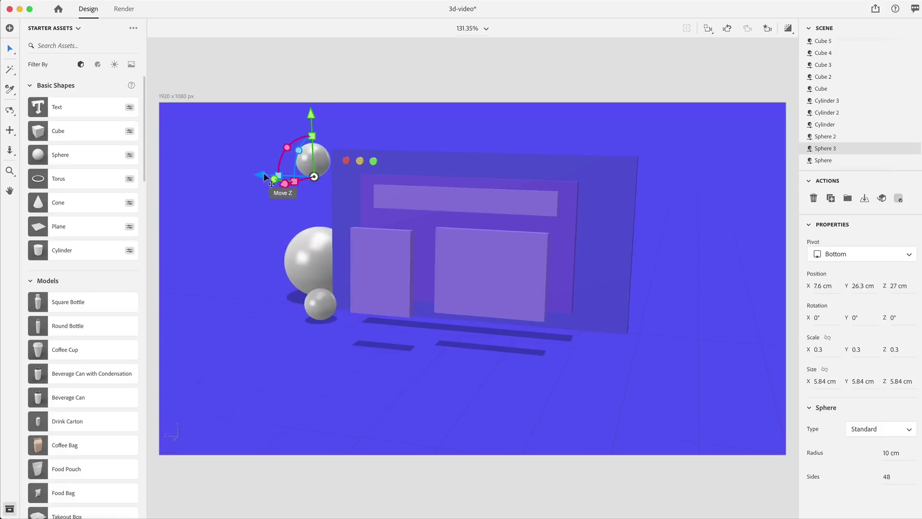
{"action": "left_click_drag", "start_coordinate": [265, 177], "coordinate": [514, 163]}
{"action": "left_click_drag", "start_coordinate": [575, 123], "coordinate": [574, 138], "text": "shift"}
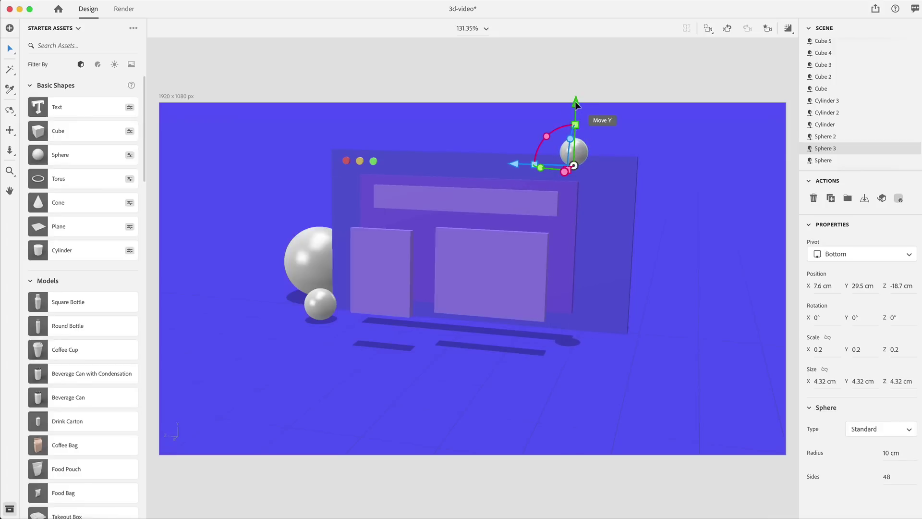
{"action": "left_click", "coordinate": [677, 106]}
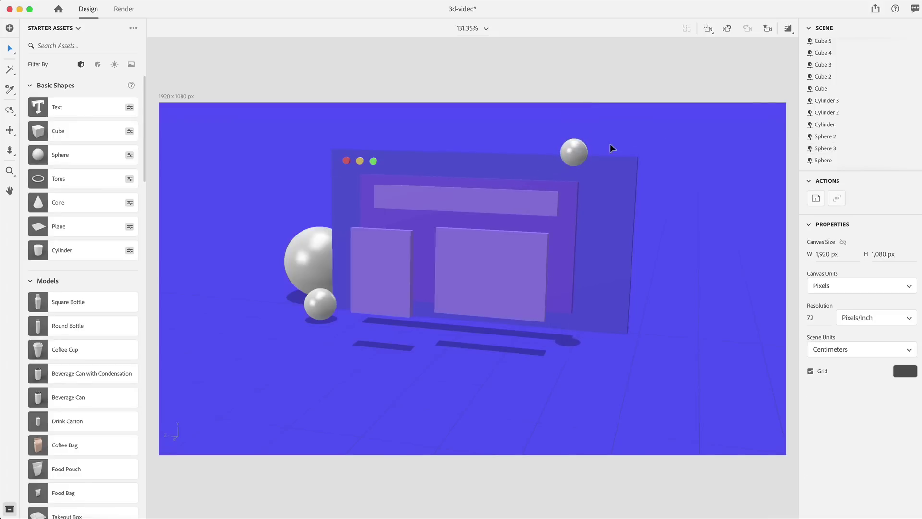
{"action": "left_click", "coordinate": [317, 252]}
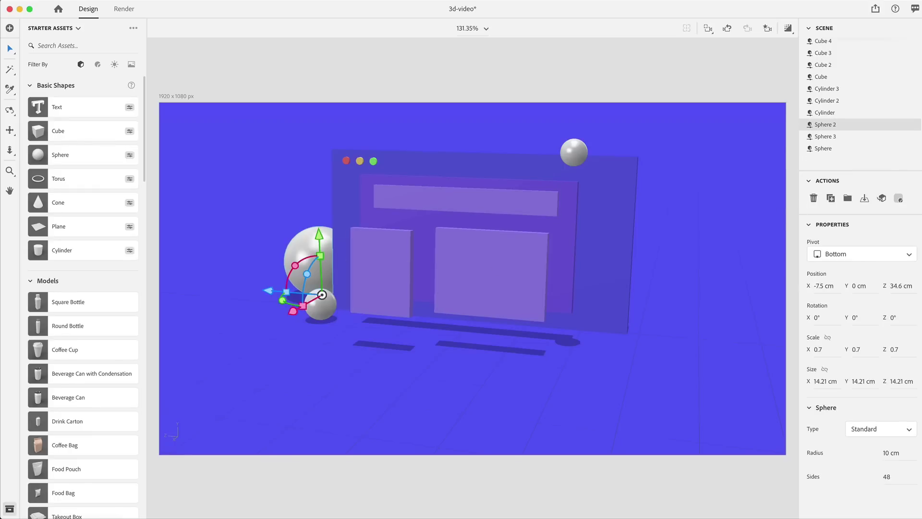
Colour the large sphere purple 6E56D3.
{"action": "left_click", "coordinate": [898, 197]}
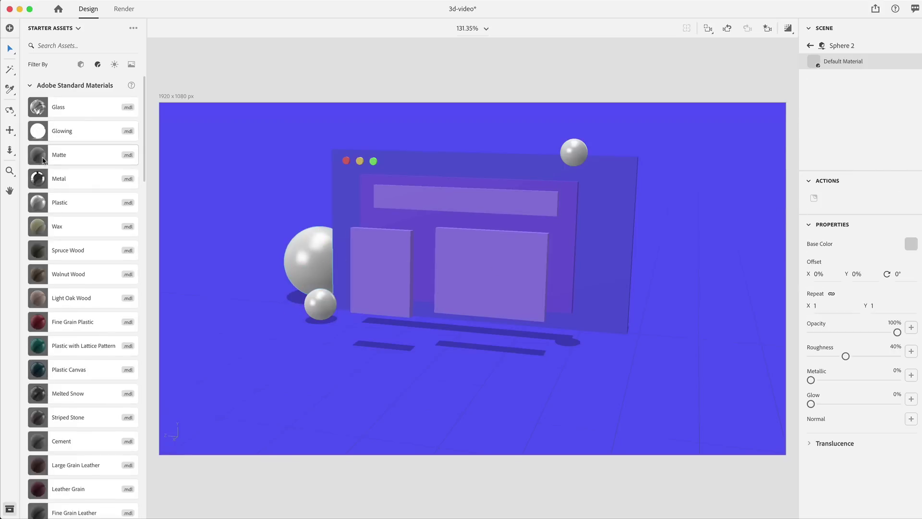
{"action": "left_click", "coordinate": [911, 246]}
{"action": "left_click", "coordinate": [822, 315]}
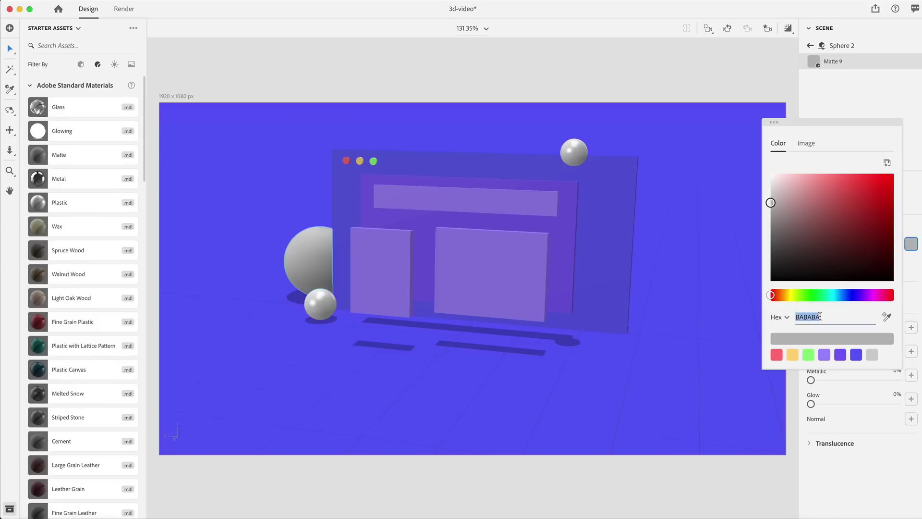
{"action": "type", "text": "6E56D3"}
{"action": "key", "text": "Return"}
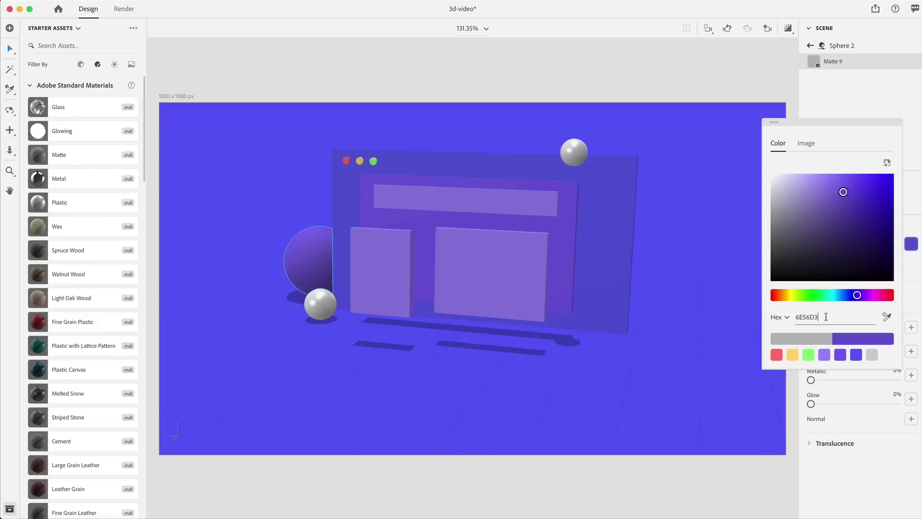
{"action": "left_click", "coordinate": [730, 66]}
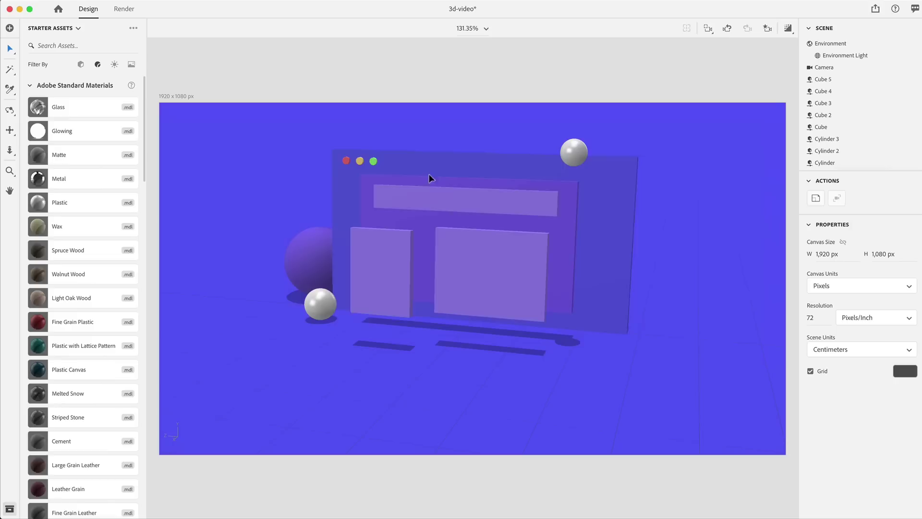
Give both small spheres a matte coral FF8575 finish and turn on rendered preview.
{"action": "left_click", "coordinate": [586, 153]}
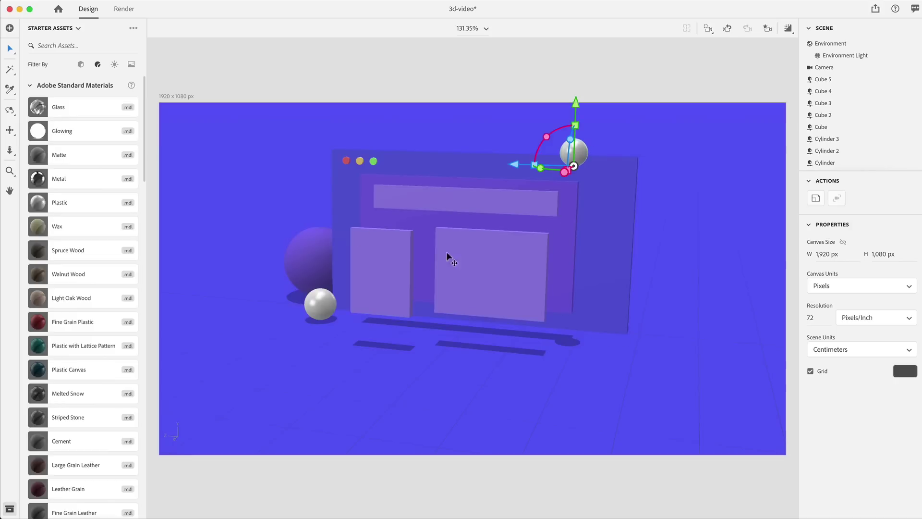
{"action": "left_click", "coordinate": [316, 305], "text": "shift"}
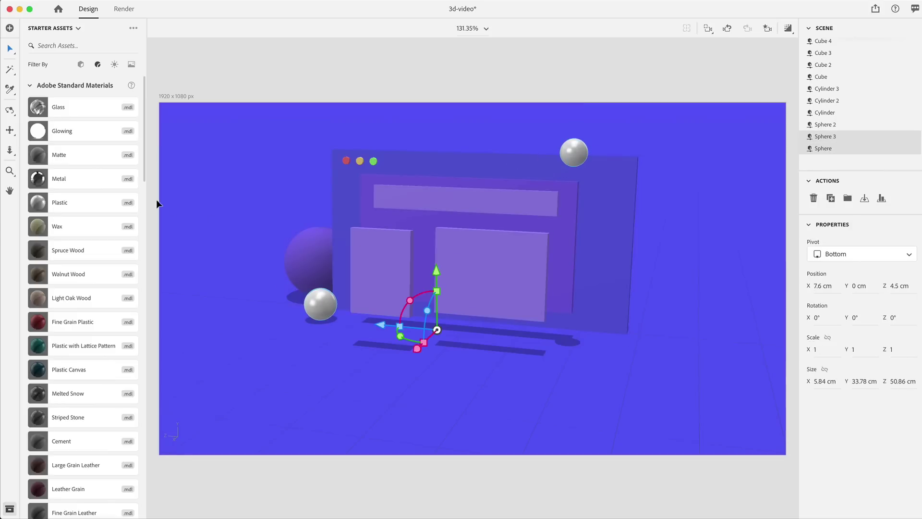
{"action": "left_click", "coordinate": [84, 160]}
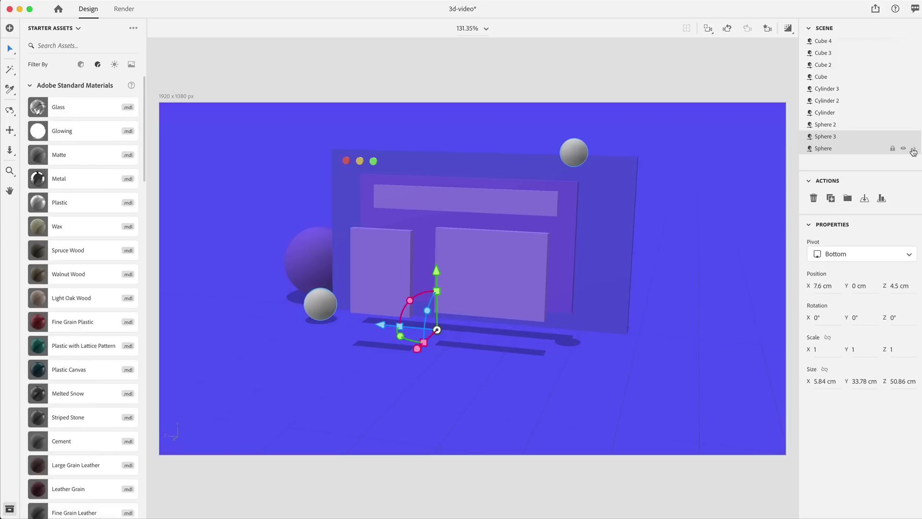
{"action": "left_click", "coordinate": [913, 150]}
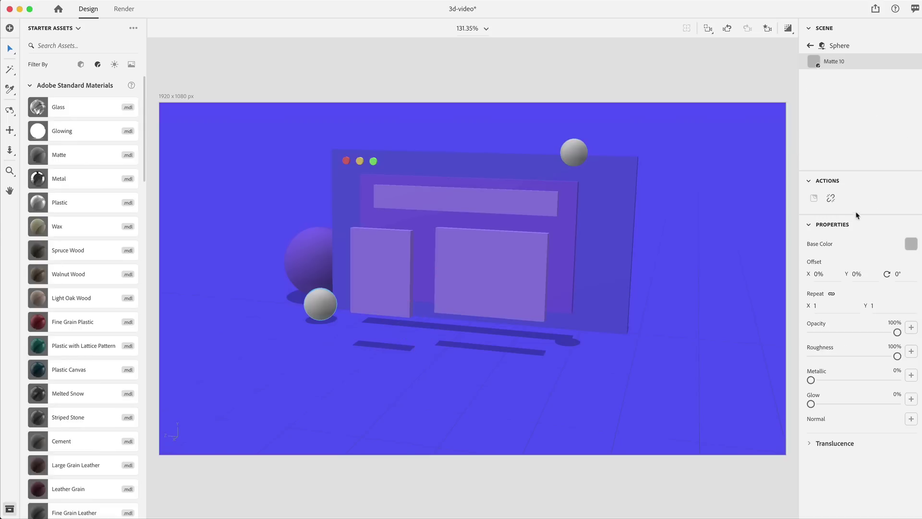
{"action": "left_click", "coordinate": [911, 245]}
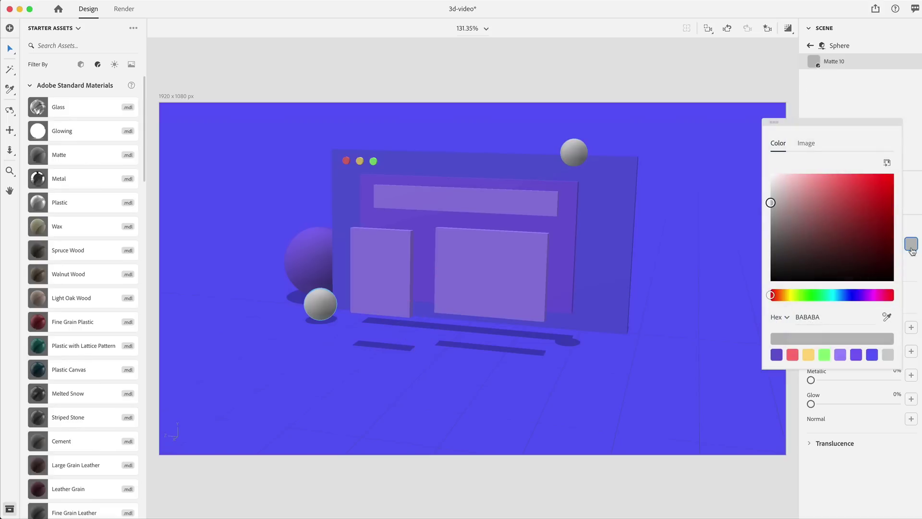
{"action": "left_click", "coordinate": [834, 318]}
{"action": "type", "text": "#FF8575"}
{"action": "key", "text": "Return"}
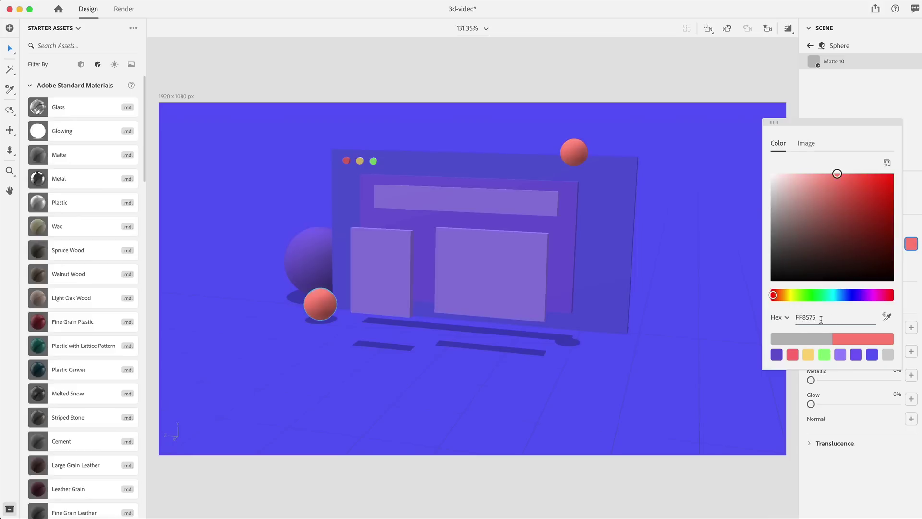
{"action": "left_click", "coordinate": [592, 66]}
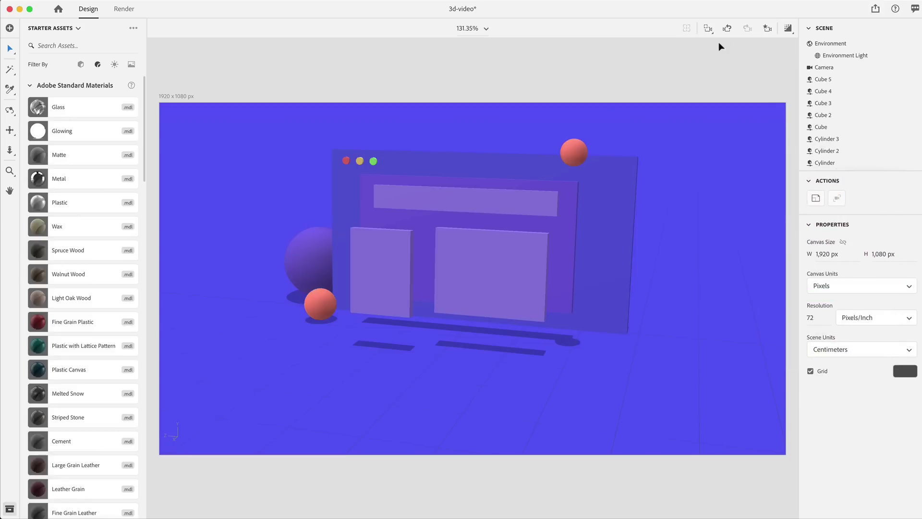
{"action": "left_click", "coordinate": [787, 27]}
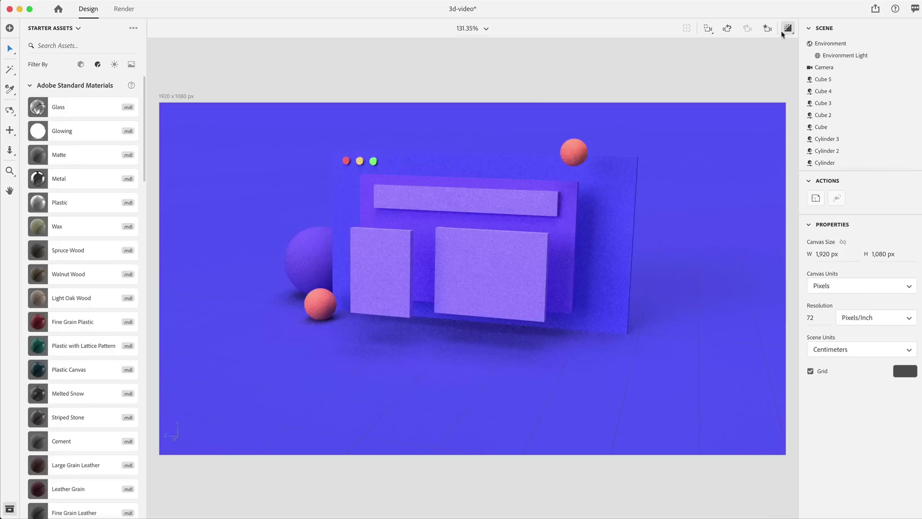
Duplicate the small sphere forward, make it blue 5D5DF8, and raise a sunken sphere slightly.
{"action": "left_click", "coordinate": [322, 306]}
{"action": "key", "text": "super+d"}
{"action": "left_click_drag", "start_coordinate": [267, 313], "coordinate": [368, 341]}
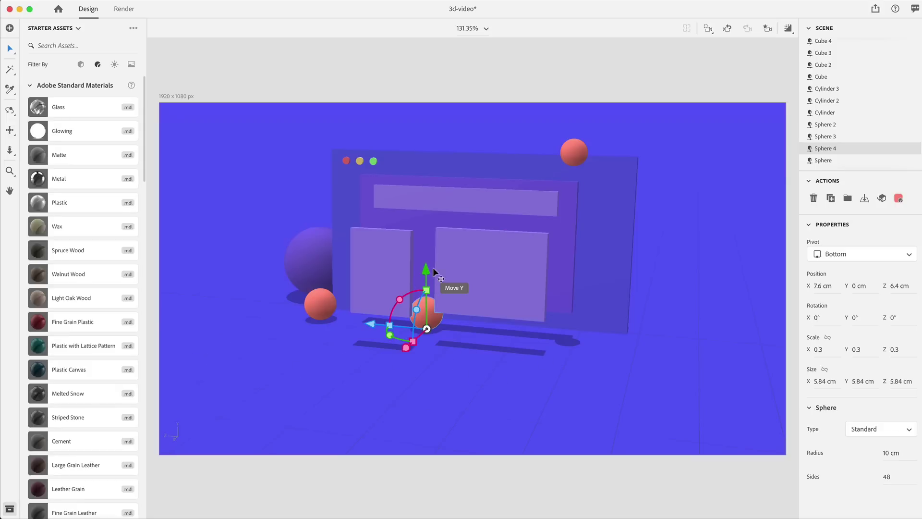
{"action": "left_click", "coordinate": [898, 198]}
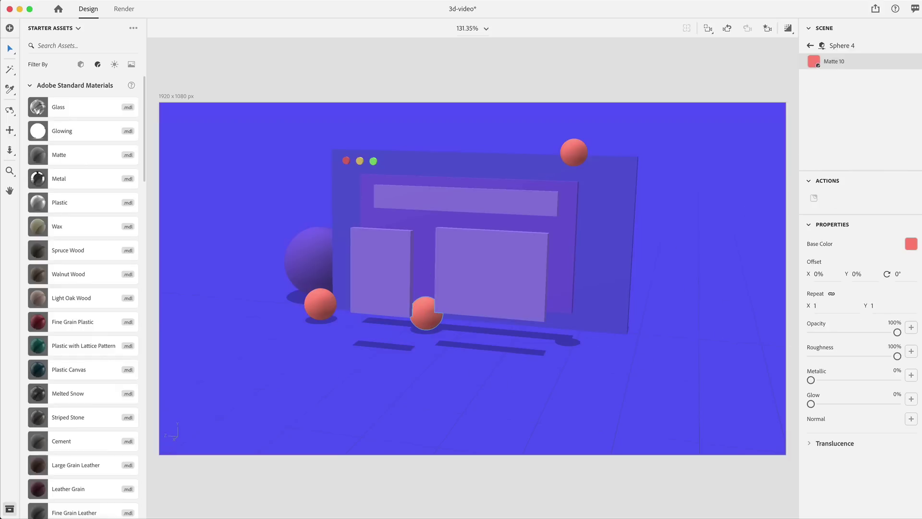
{"action": "left_click", "coordinate": [911, 245]}
{"action": "left_click", "coordinate": [890, 357]}
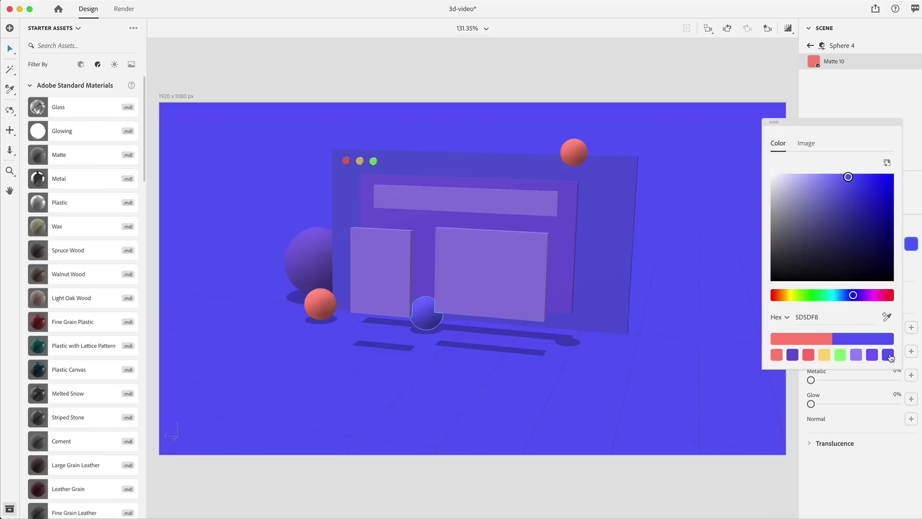
{"action": "left_click", "coordinate": [429, 279]}
{"action": "left_click_drag", "start_coordinate": [496, 337], "coordinate": [585, 364]}
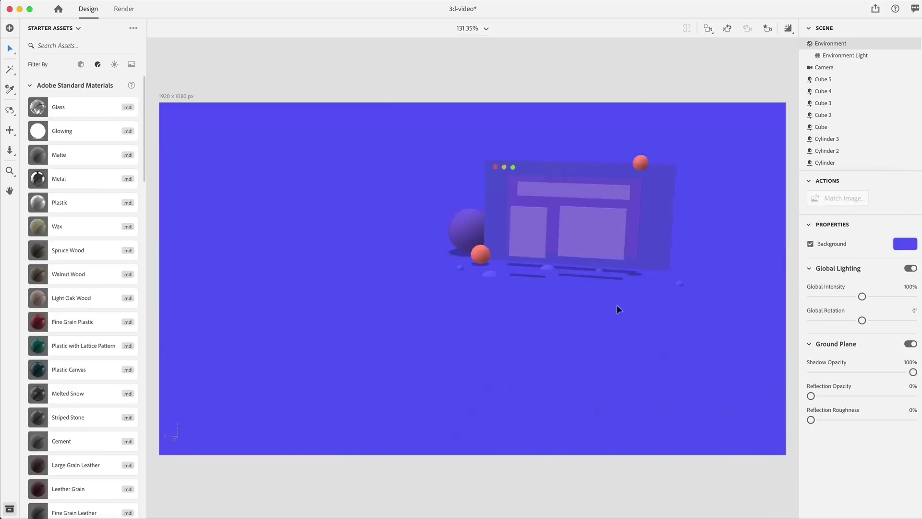
Restore the front camera bookmark, hide the floor grid, and leave rendered preview.
{"action": "left_click", "coordinate": [787, 28]}
{"action": "left_click", "coordinate": [710, 74]}
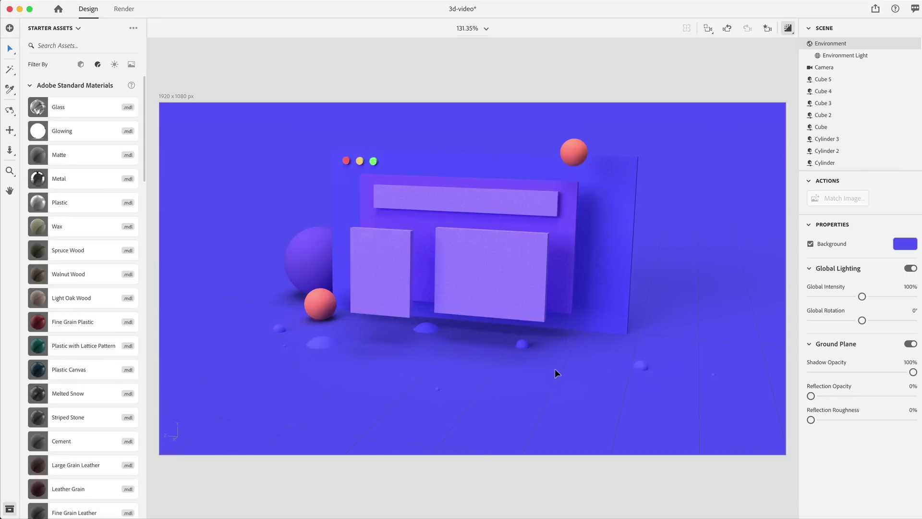
{"action": "left_click", "coordinate": [265, 0]}
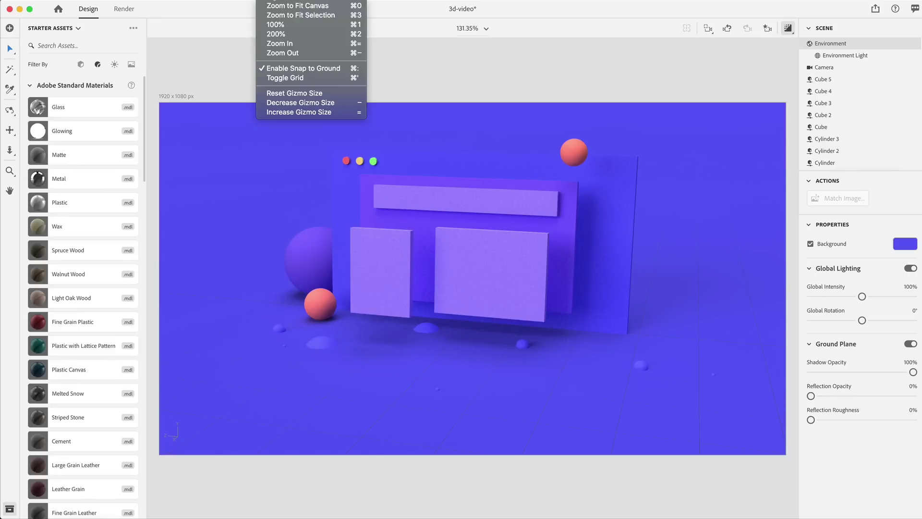
{"action": "left_click", "coordinate": [284, 78]}
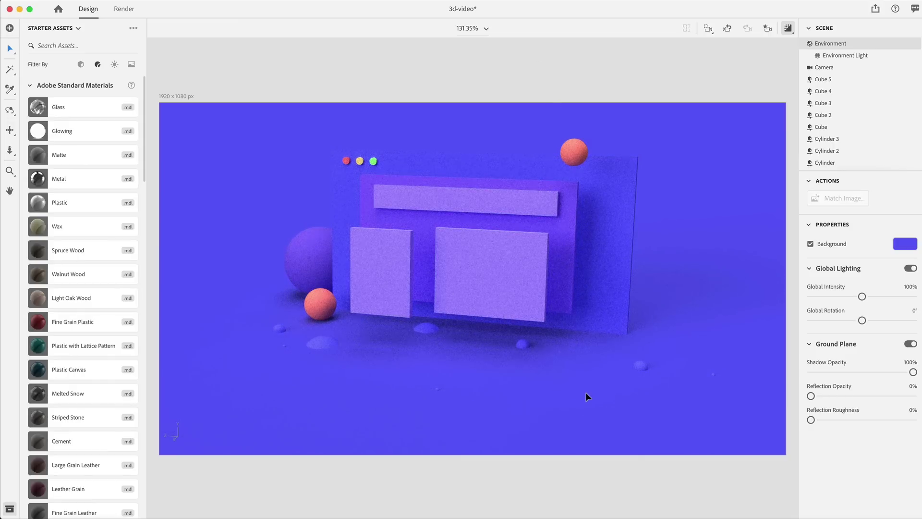
{"action": "left_click", "coordinate": [788, 30]}
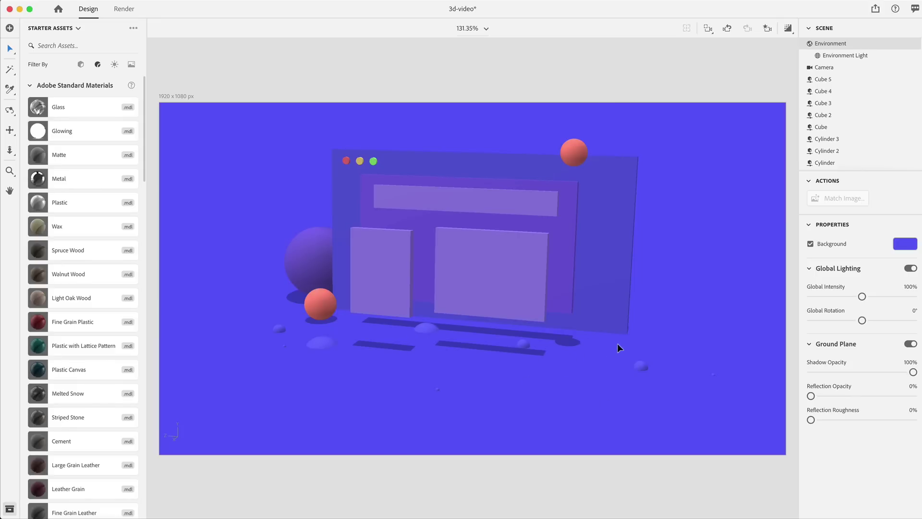
Add a Cylinder in front of the mockup scaled down to 0.2, plus a Pipe shape.
{"action": "left_click", "coordinate": [80, 65]}
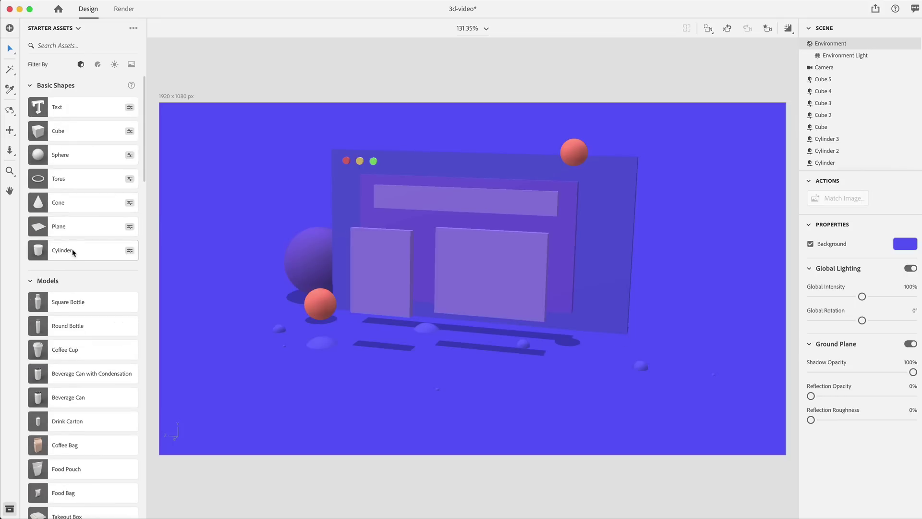
{"action": "scroll", "coordinate": [73, 251], "scroll_direction": "down", "scroll_amount": 20}
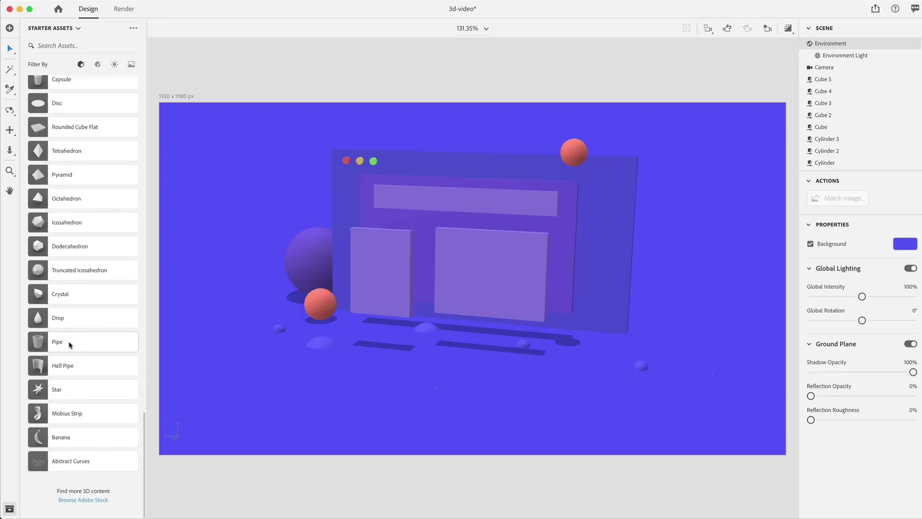
{"action": "scroll", "coordinate": [70, 345], "scroll_direction": "up", "scroll_amount": 20}
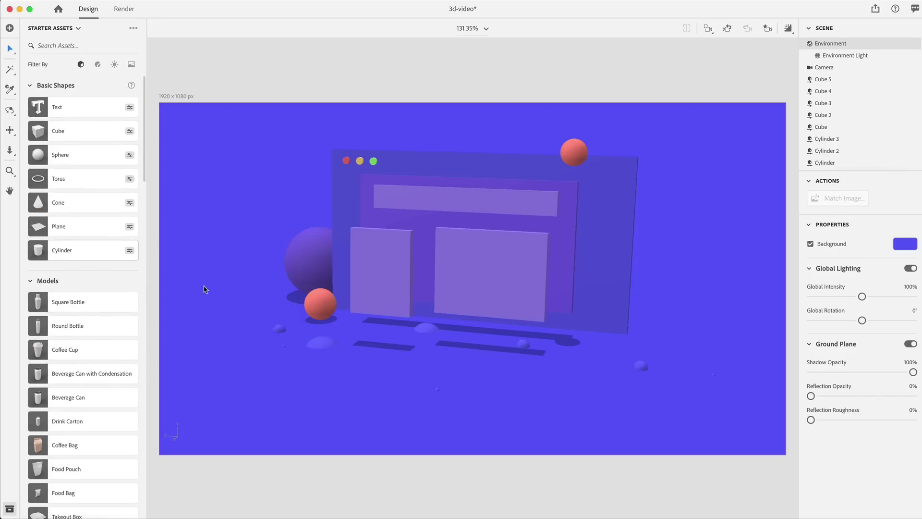
{"action": "left_click_drag", "start_coordinate": [457, 336], "coordinate": [407, 401]}
{"action": "left_click_drag", "start_coordinate": [428, 325], "coordinate": [426, 356], "text": "shift"}
{"action": "scroll", "coordinate": [87, 377], "scroll_direction": "down", "scroll_amount": 5}
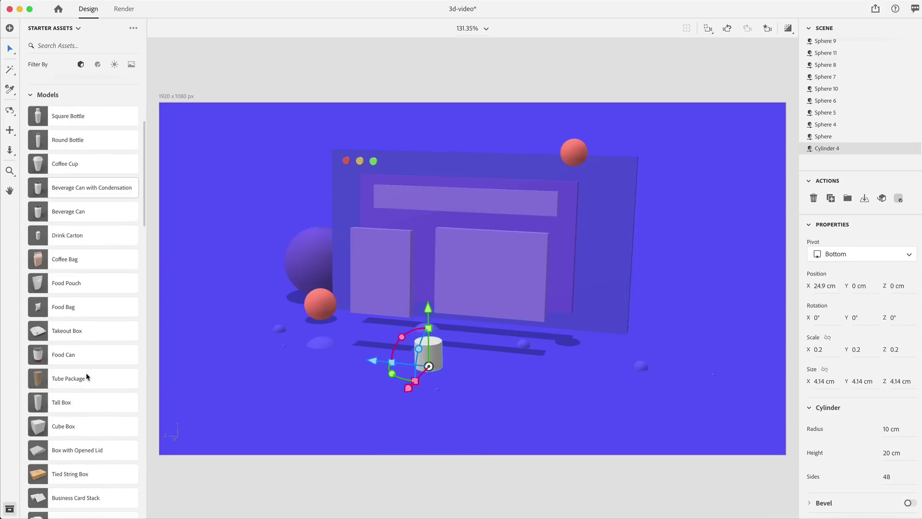
{"action": "scroll", "coordinate": [87, 377], "scroll_direction": "down", "scroll_amount": 15}
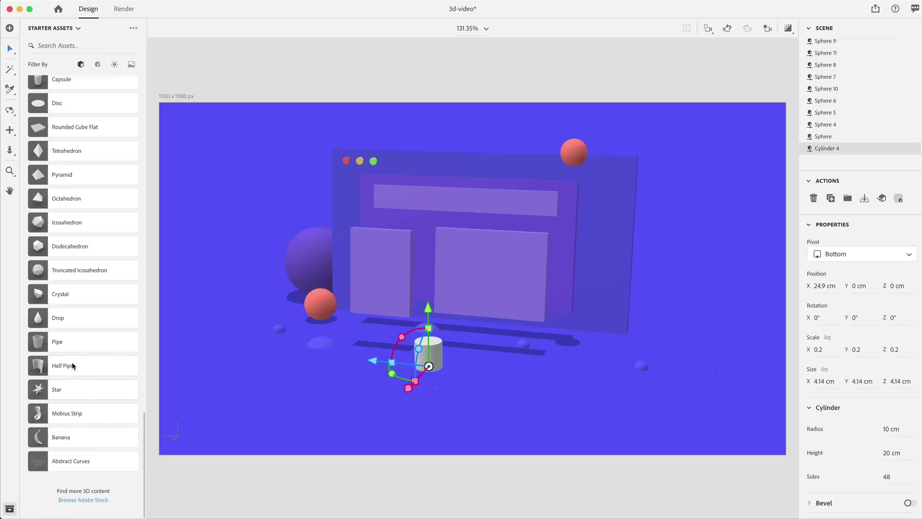
{"action": "left_click", "coordinate": [72, 342]}
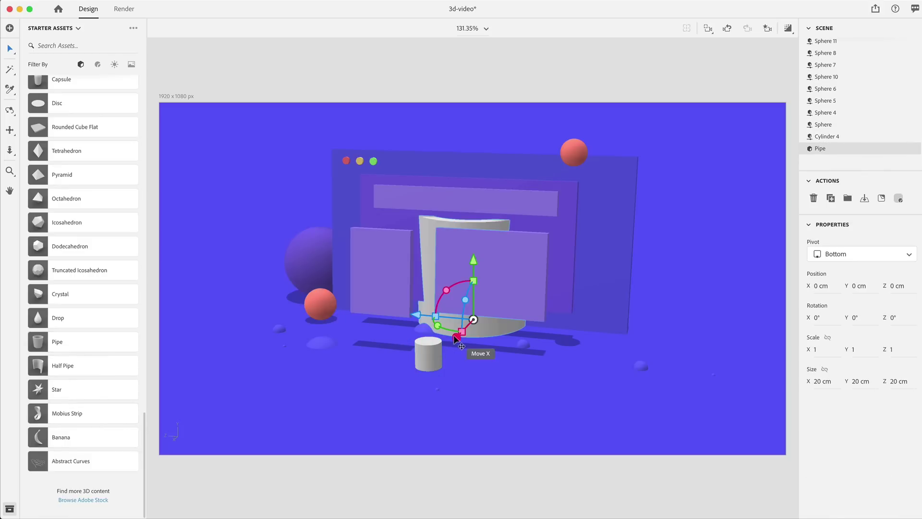
Shrink the Pipe and fit it around the cylinder at 4.5 cm.
{"action": "left_click_drag", "start_coordinate": [455, 338], "coordinate": [405, 389]}
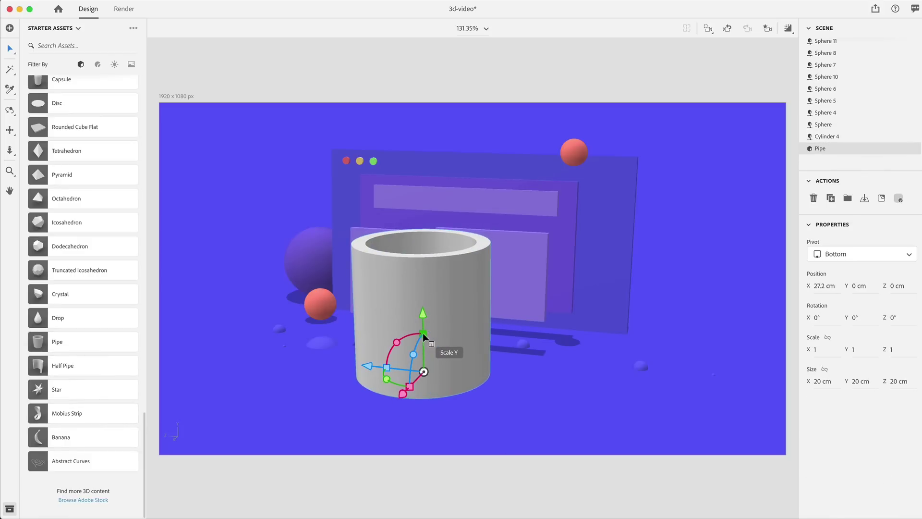
{"action": "left_click_drag", "start_coordinate": [422, 333], "coordinate": [418, 365]}
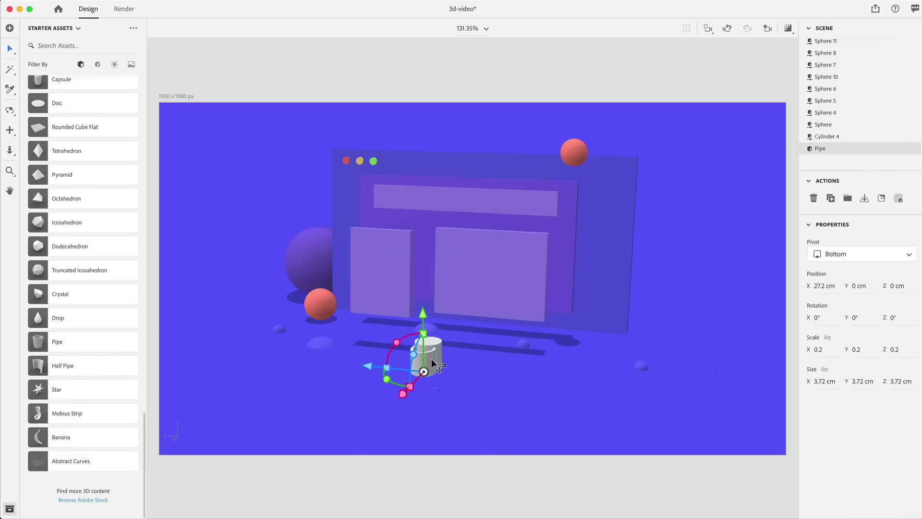
{"action": "scroll", "coordinate": [431, 364], "scroll_direction": "up", "scroll_amount": 8}
{"action": "right_click_drag", "start_coordinate": [430, 366], "coordinate": [389, 364]}
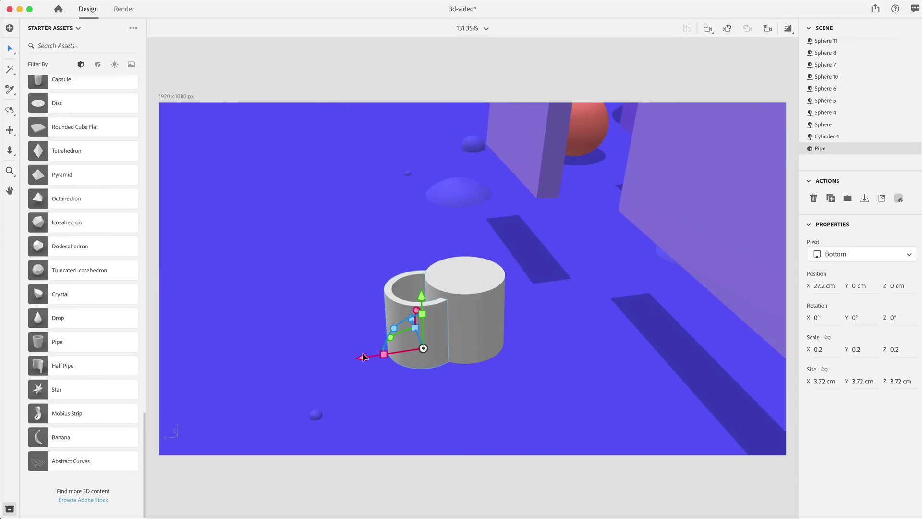
{"action": "left_click_drag", "start_coordinate": [374, 359], "coordinate": [405, 354]}
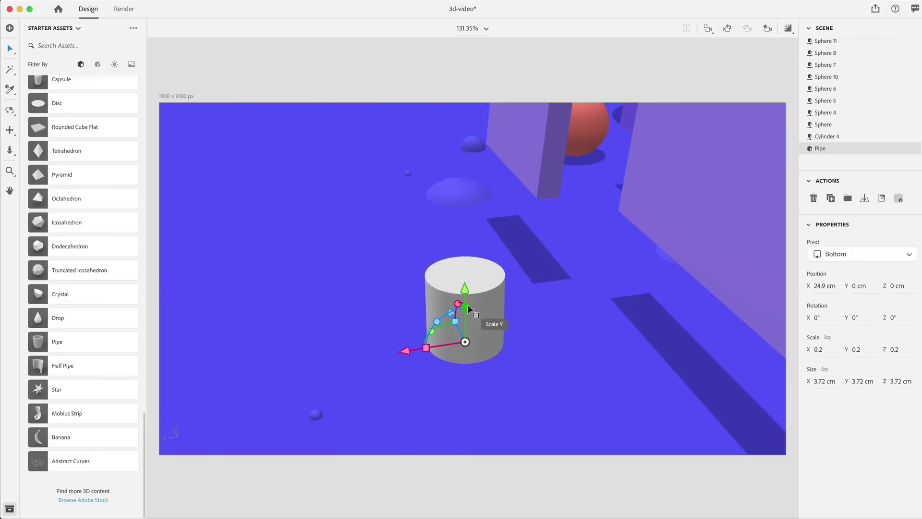
{"action": "left_click_drag", "start_coordinate": [464, 310], "coordinate": [469, 296]}
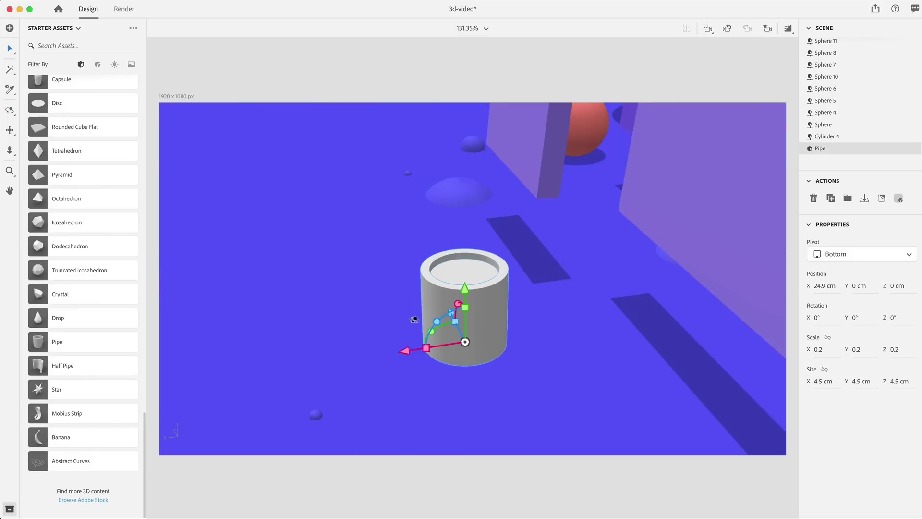
{"action": "right_click_drag", "start_coordinate": [413, 319], "coordinate": [530, 371]}
{"action": "left_click_drag", "start_coordinate": [530, 371], "coordinate": [568, 293]}
Adjust the pipe's depth and group it with the cylinder into one pot.
{"action": "key", "text": "v"}
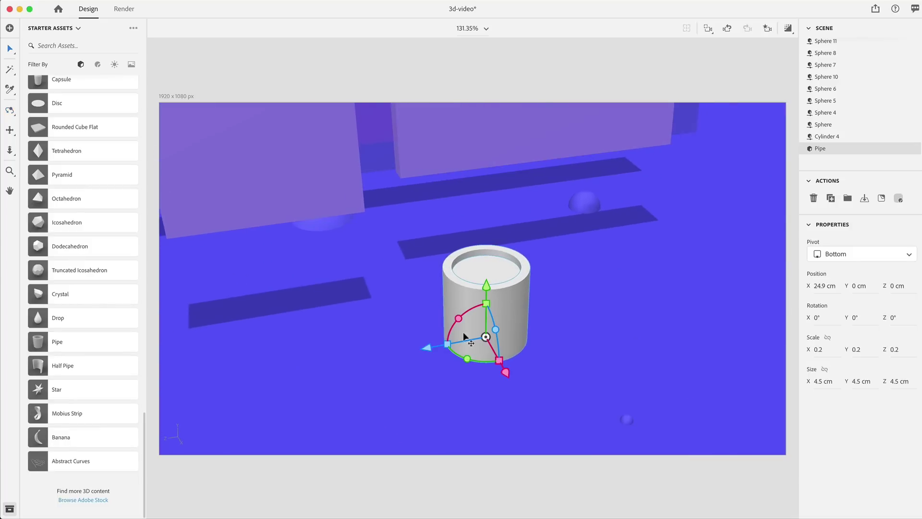
{"action": "mouse_move", "coordinate": [424, 349]}
{"action": "left_mouse_down"}
{"action": "mouse_move", "coordinate": [507, 340]}
{"action": "mouse_move", "coordinate": [429, 355]}
{"action": "left_mouse_up"}
{"action": "middle_click_drag", "start_coordinate": [486, 282], "coordinate": [488, 308]}
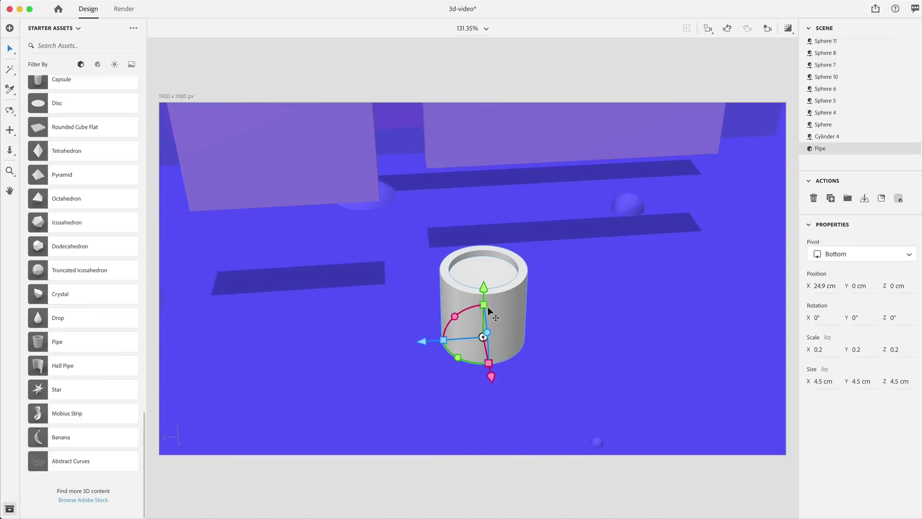
{"action": "left_click", "coordinate": [821, 137], "text": "shift"}
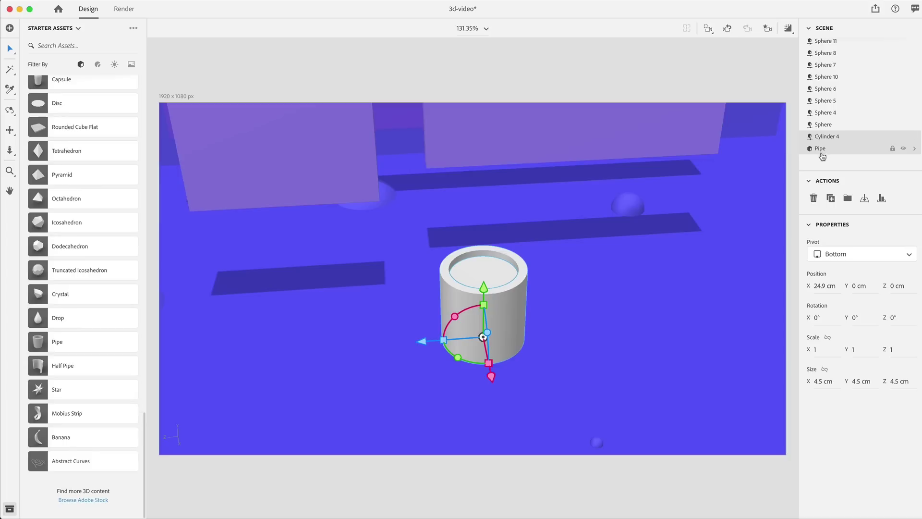
{"action": "key", "text": "super+g"}
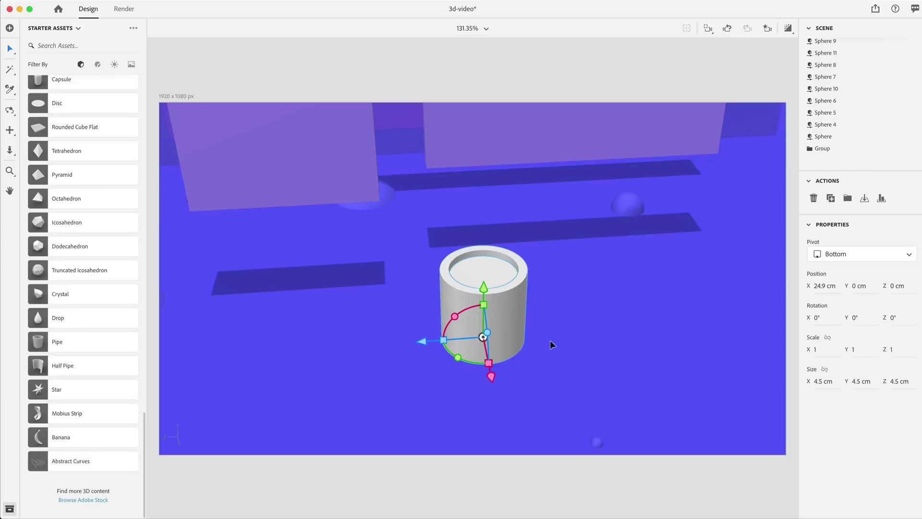
{"action": "key", "text": "1"}
{"action": "left_click_drag", "start_coordinate": [550, 340], "coordinate": [527, 316]}
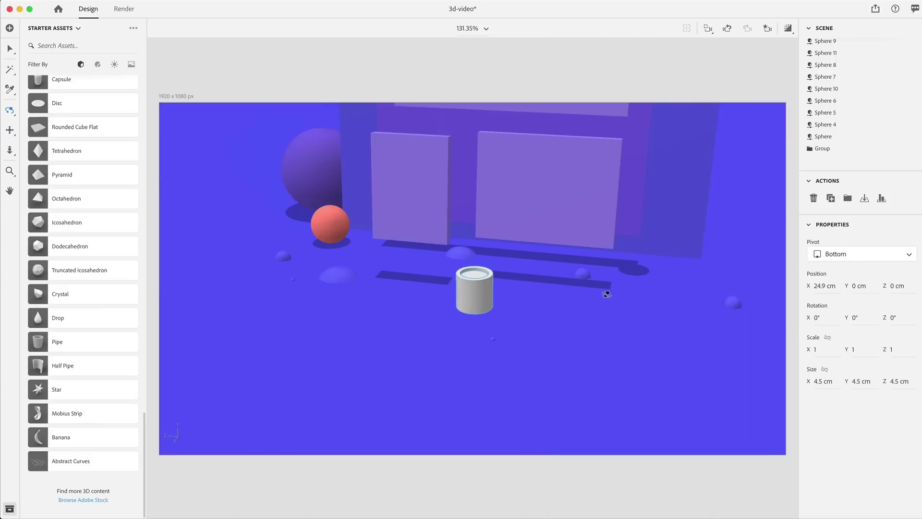
Set the pot group's Pipe Matte base colour to the blue 5D5DF8 swatch.
{"action": "left_click", "coordinate": [810, 148]}
{"action": "left_click", "coordinate": [97, 64]}
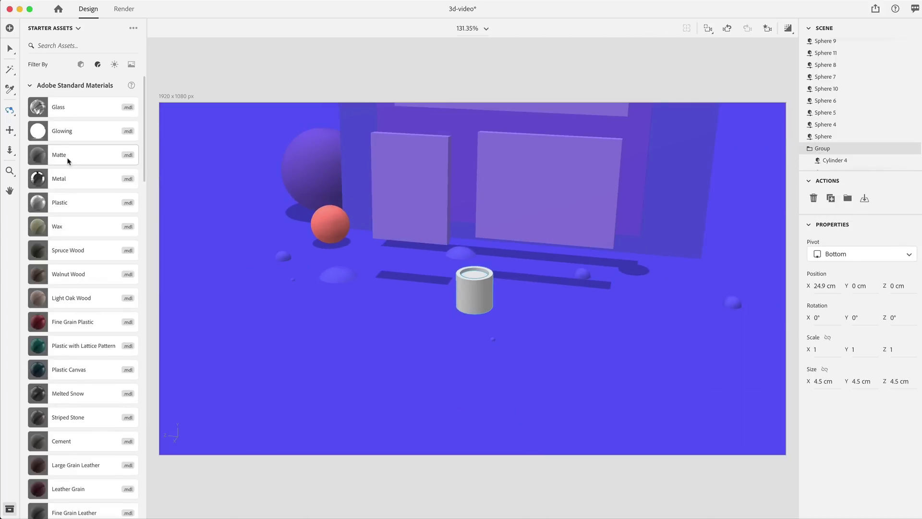
{"action": "scroll", "coordinate": [835, 149], "scroll_direction": "down", "scroll_amount": 2}
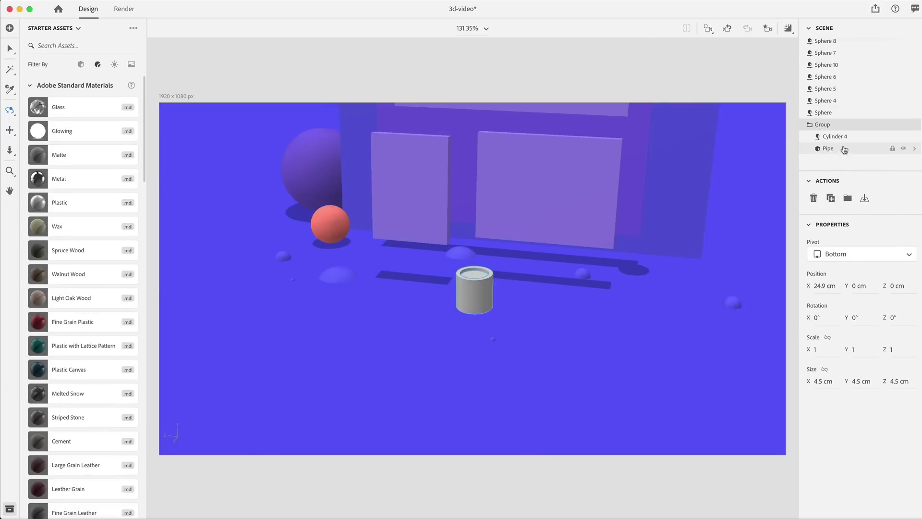
{"action": "left_click", "coordinate": [837, 149]}
{"action": "left_click", "coordinate": [914, 148]}
{"action": "left_click", "coordinate": [911, 244]}
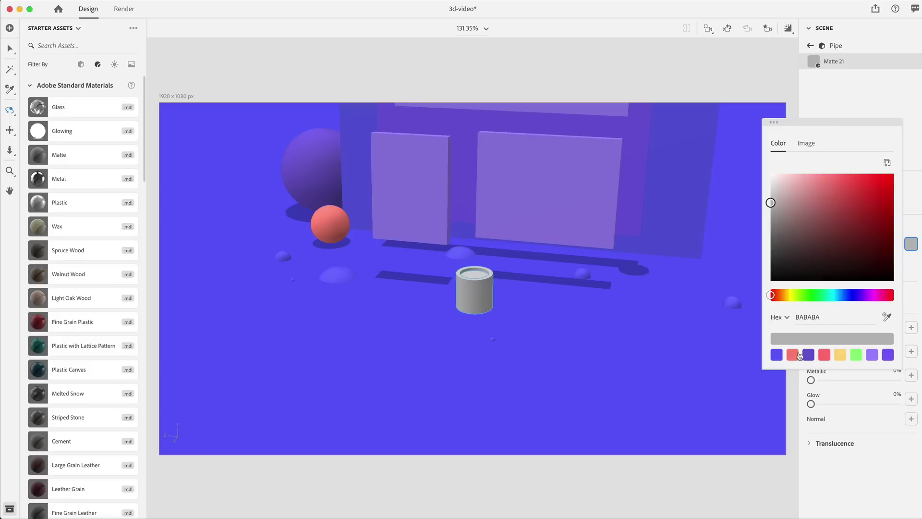
{"action": "left_click", "coordinate": [776, 358]}
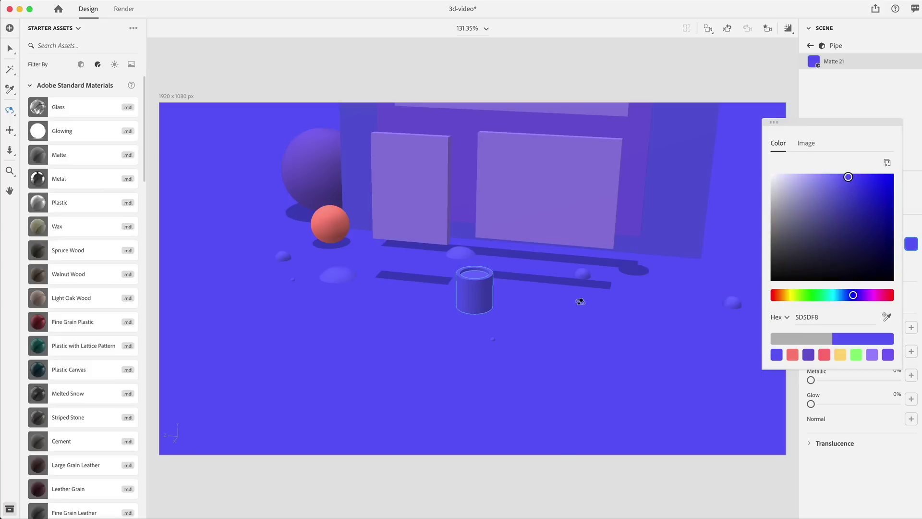
{"action": "left_click_drag", "start_coordinate": [603, 314], "coordinate": [527, 274]}
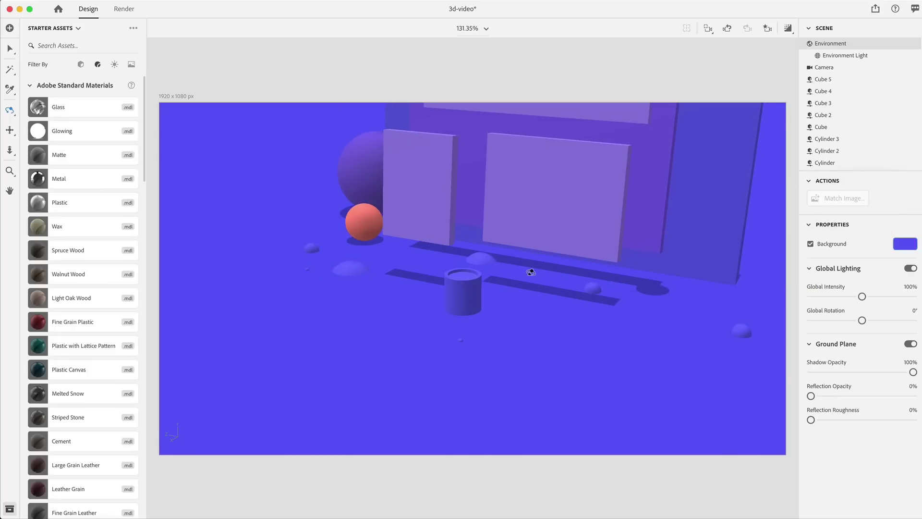
Duplicate the coral sphere and stretch the copy vertically into an egg shape.
{"action": "scroll", "coordinate": [453, 253], "scroll_direction": "up", "scroll_amount": 3}
{"action": "key", "text": "v"}
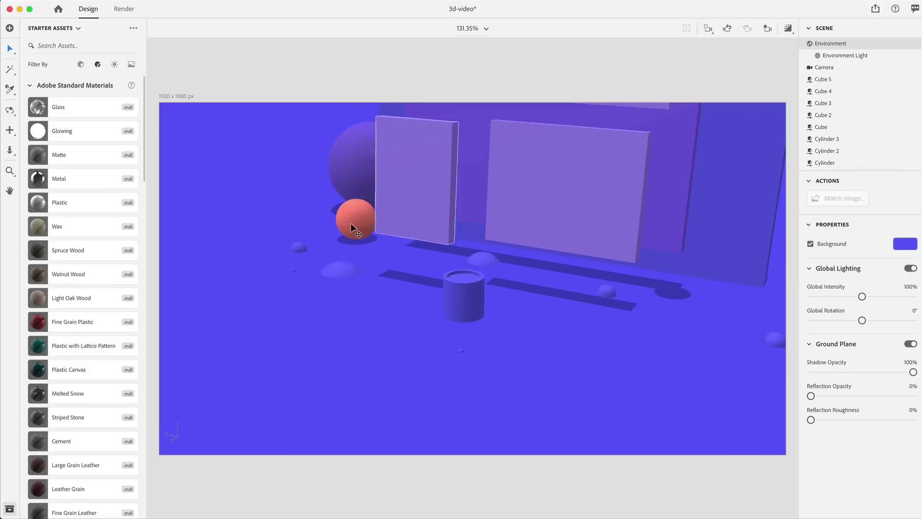
{"action": "left_click", "coordinate": [353, 221]}
{"action": "left_click_drag", "start_coordinate": [313, 231], "coordinate": [368, 352], "text": "alt"}
{"action": "left_click_drag", "start_coordinate": [408, 270], "coordinate": [409, 252]}
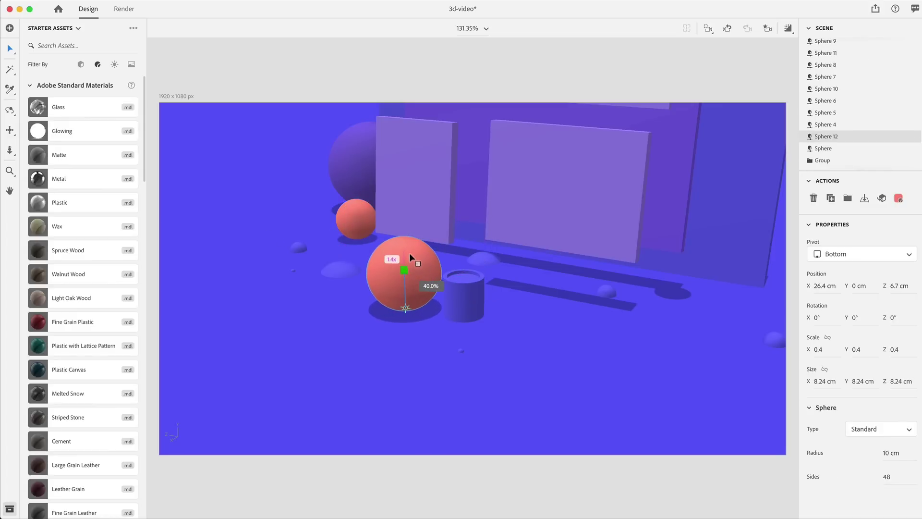
{"action": "left_click_drag", "start_coordinate": [855, 353], "coordinate": [875, 354]}
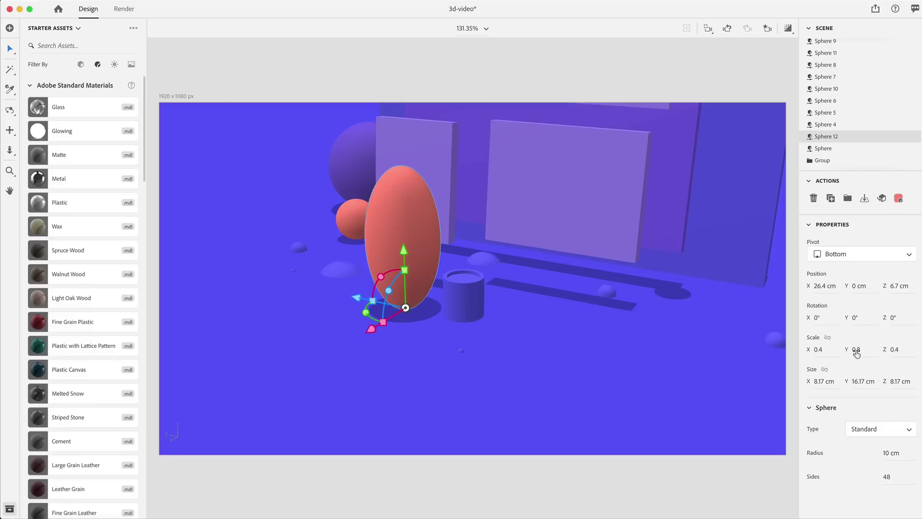
{"action": "left_click_drag", "start_coordinate": [404, 270], "coordinate": [434, 331]}
Centre the coral egg over the blue pot and lower it inside.
{"action": "left_click_drag", "start_coordinate": [463, 255], "coordinate": [462, 226]}
{"action": "mouse_move", "coordinate": [447, 298]}
{"action": "right_mouse_down"}
{"action": "mouse_move", "coordinate": [339, 417]}
{"action": "mouse_move", "coordinate": [452, 312]}
{"action": "right_mouse_up"}
{"action": "left_click_drag", "start_coordinate": [361, 295], "coordinate": [365, 297]}
{"action": "right_click_drag", "start_coordinate": [363, 303], "coordinate": [348, 240]}
{"action": "left_click_drag", "start_coordinate": [447, 238], "coordinate": [468, 263]}
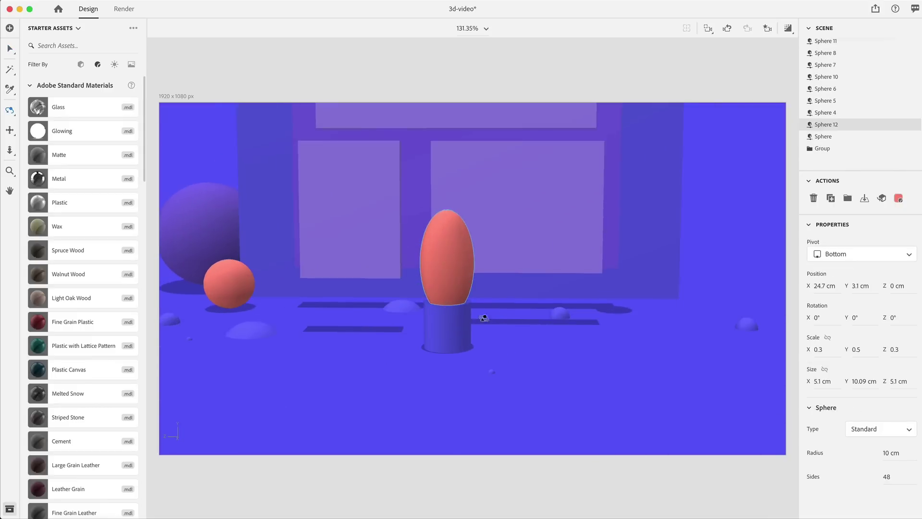
{"action": "left_click_drag", "start_coordinate": [482, 315], "coordinate": [468, 327]}
Duplicate the egg into a small 0.1/0.2/0.1 arm, raised on one side and tilted outward.
{"action": "left_click", "coordinate": [461, 302]}
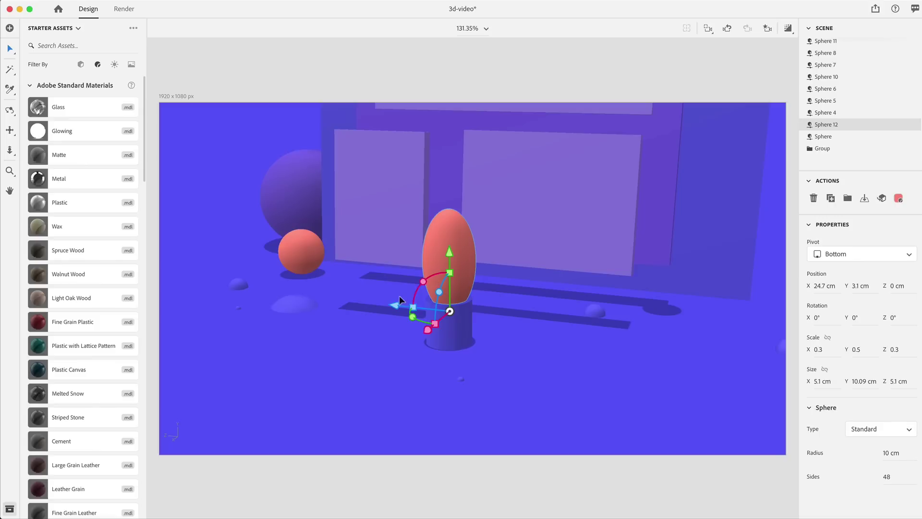
{"action": "left_click_drag", "start_coordinate": [396, 305], "coordinate": [469, 313], "text": "alt"}
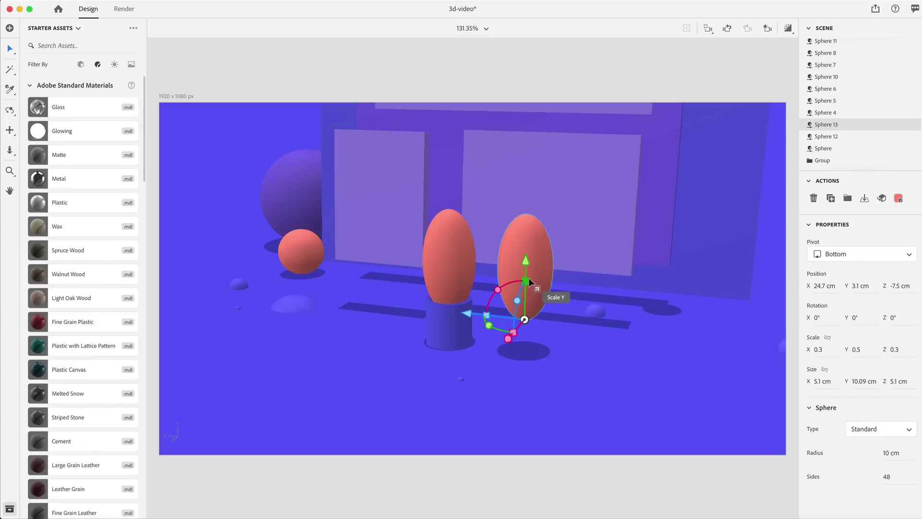
{"action": "left_click_drag", "start_coordinate": [525, 281], "coordinate": [527, 307]}
{"action": "left_click_drag", "start_coordinate": [468, 314], "coordinate": [451, 295]}
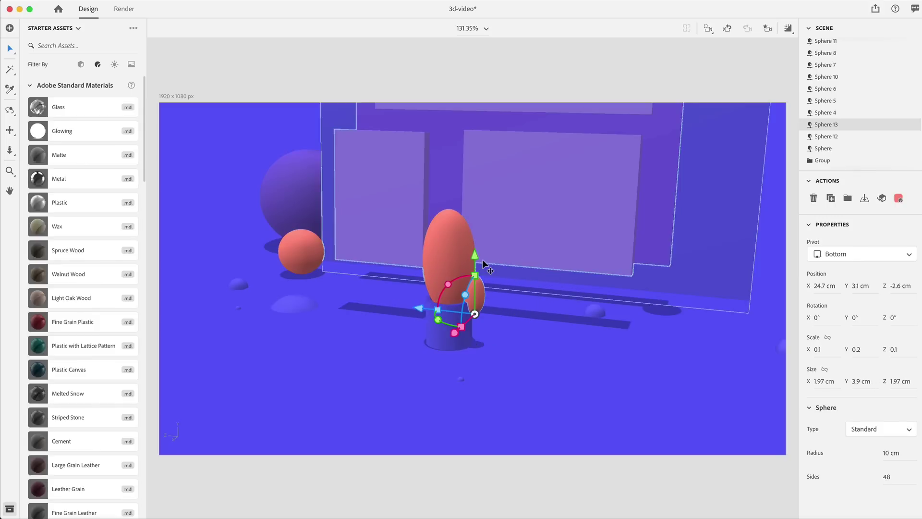
{"action": "left_click_drag", "start_coordinate": [482, 260], "coordinate": [479, 232]}
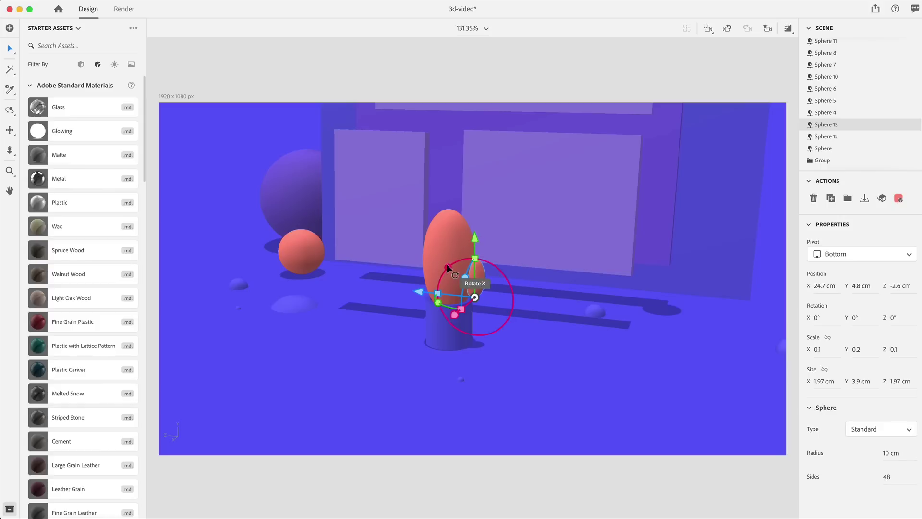
{"action": "mouse_move", "coordinate": [446, 264]}
{"action": "left_mouse_down"}
{"action": "mouse_move", "coordinate": [456, 284]}
{"action": "mouse_move", "coordinate": [410, 287]}
{"action": "mouse_move", "coordinate": [448, 266]}
{"action": "left_mouse_up"}
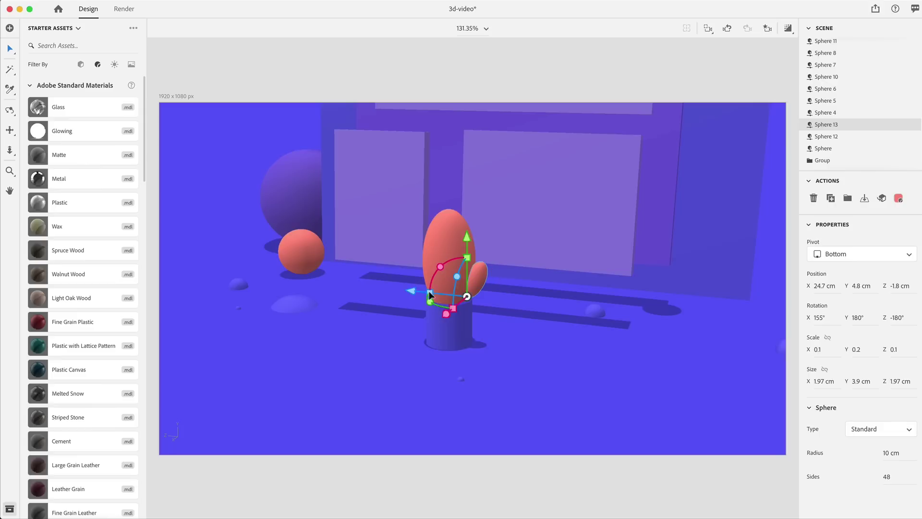
{"action": "right_click_drag", "start_coordinate": [420, 331], "coordinate": [462, 300]}
{"action": "left_click_drag", "start_coordinate": [462, 299], "coordinate": [461, 320]}
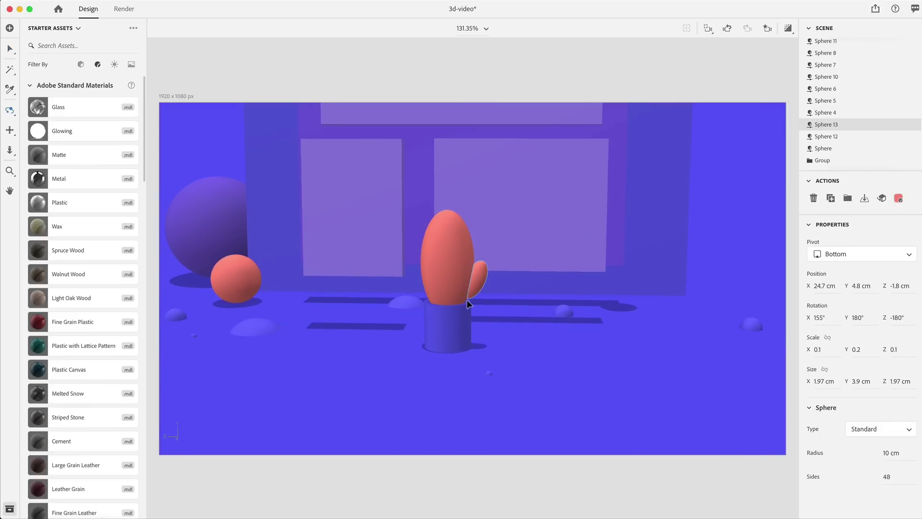
Duplicate the arm onto the opposite side of the body, tilted the other way.
{"action": "key", "text": "v"}
{"action": "left_click_drag", "start_coordinate": [466, 236], "coordinate": [461, 197], "text": "alt"}
{"action": "left_click_drag", "start_coordinate": [415, 261], "coordinate": [353, 261]}
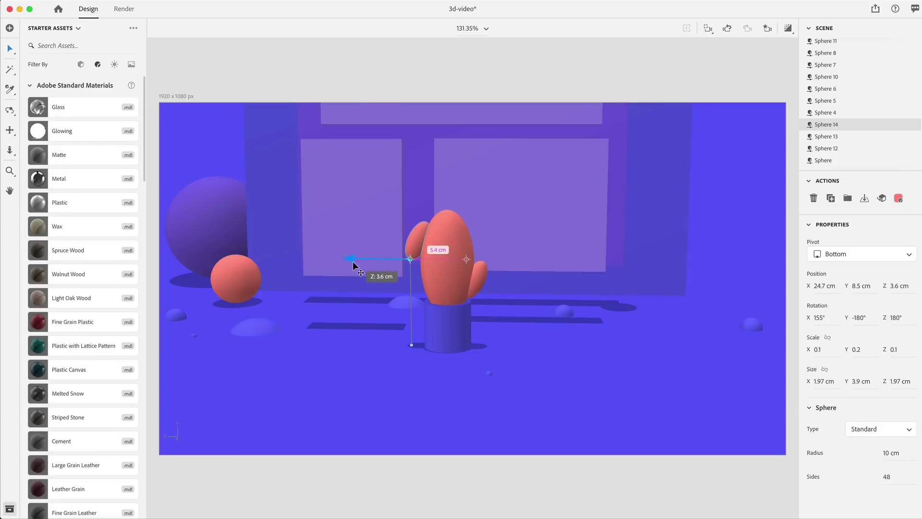
{"action": "left_click_drag", "start_coordinate": [380, 230], "coordinate": [365, 260]}
{"action": "key", "text": "super+z"}
{"action": "left_click", "coordinate": [400, 238]}
{"action": "left_click", "coordinate": [557, 345]}
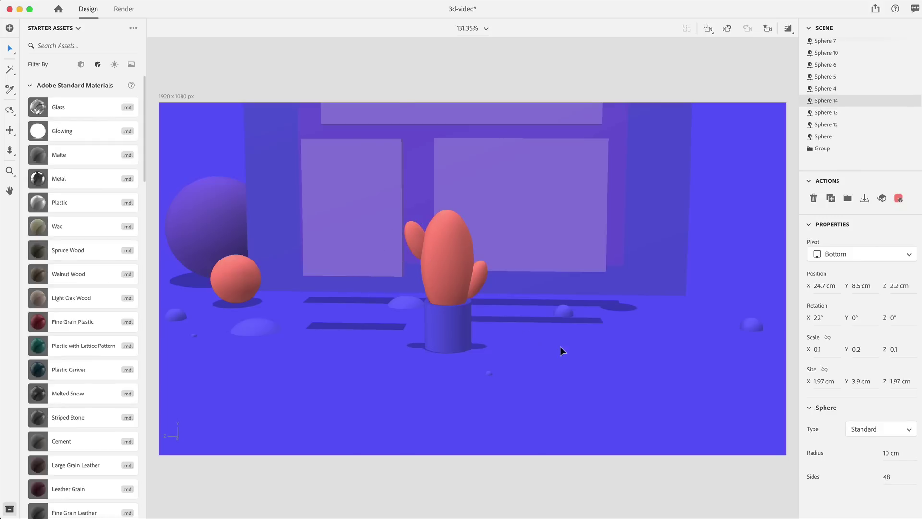
{"action": "right_click_drag", "start_coordinate": [559, 346], "coordinate": [370, 365]}
Move the cactus parts to the front right and group them with Cmd+G.
{"action": "mouse_move", "coordinate": [528, 356]}
{"action": "right_mouse_down"}
{"action": "mouse_move", "coordinate": [573, 354]}
{"action": "mouse_move", "coordinate": [519, 348]}
{"action": "right_mouse_up"}
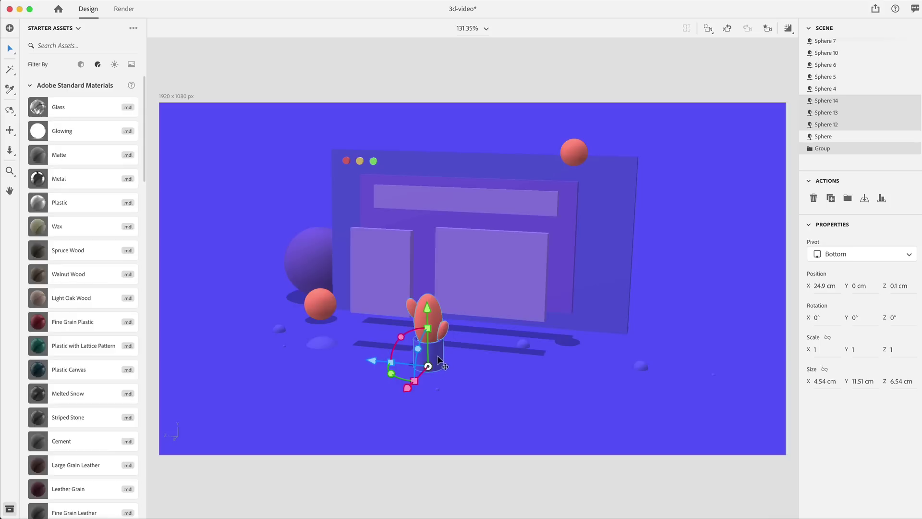
{"action": "left_click_drag", "start_coordinate": [371, 360], "coordinate": [519, 376]}
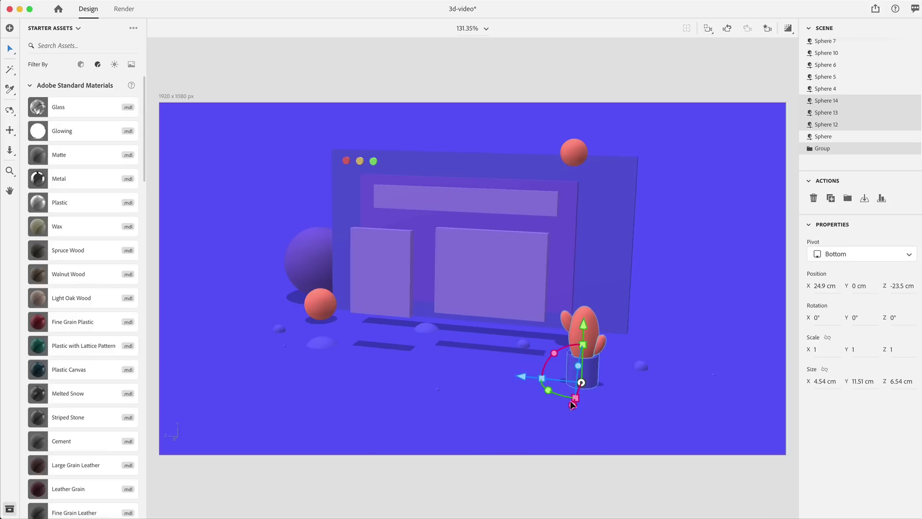
{"action": "left_click_drag", "start_coordinate": [574, 403], "coordinate": [608, 366]}
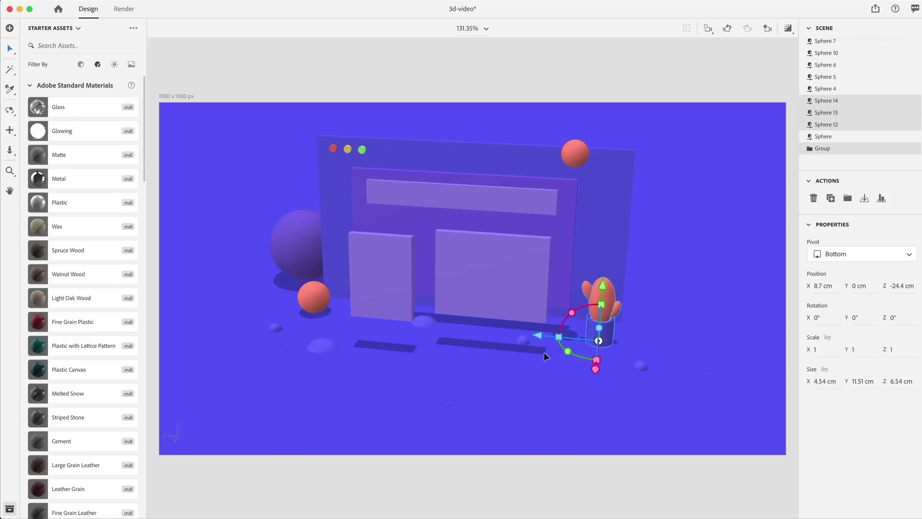
{"action": "key", "text": "super+g"}
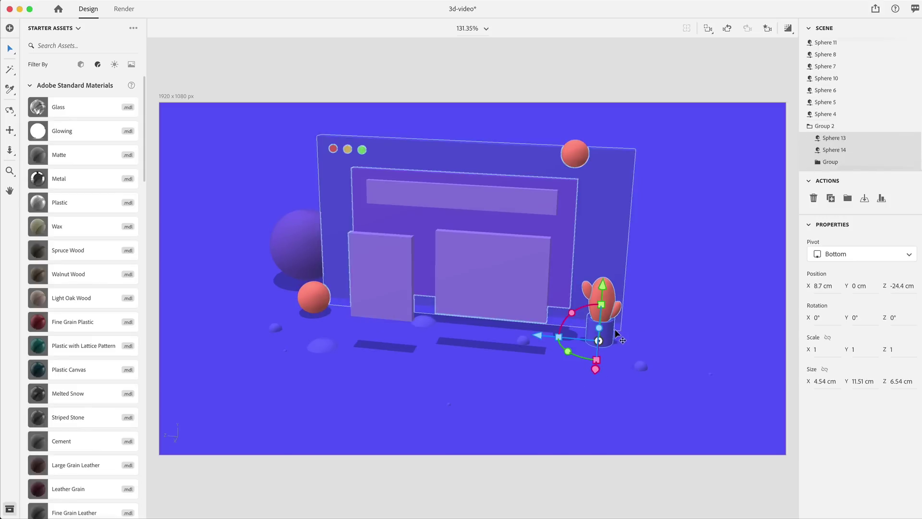
{"action": "left_click", "coordinate": [810, 90]}
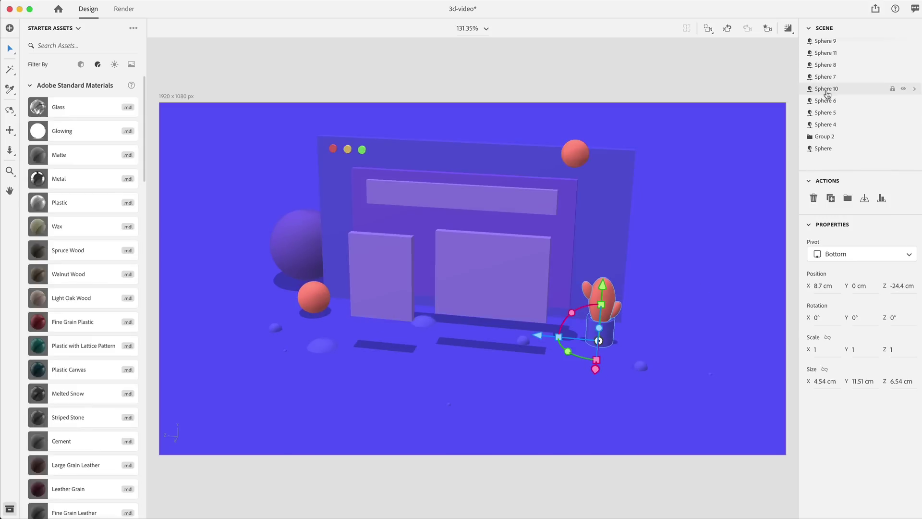
{"action": "left_click", "coordinate": [830, 139]}
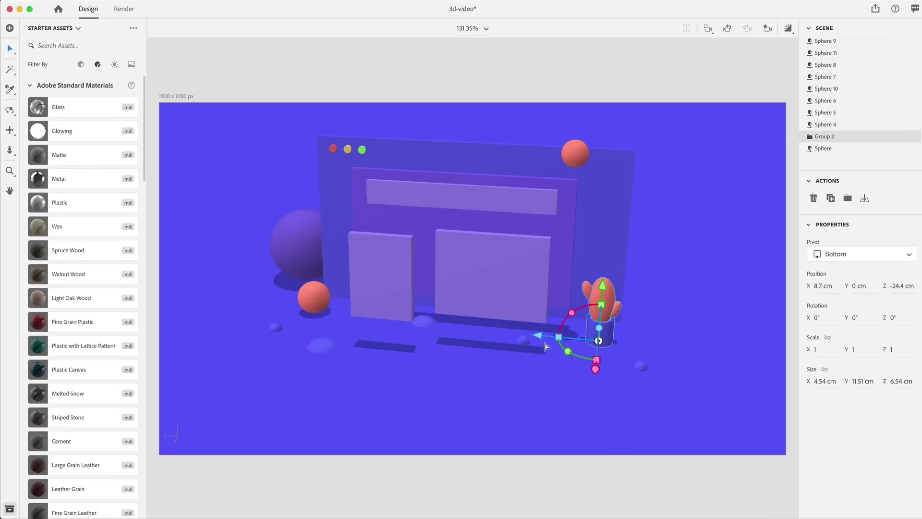
Add a half-size cactus copy turned 145° at Z -31.2 cm, then open Camera Bookmarks.
{"action": "left_click_drag", "start_coordinate": [538, 336], "coordinate": [604, 332], "text": "alt"}
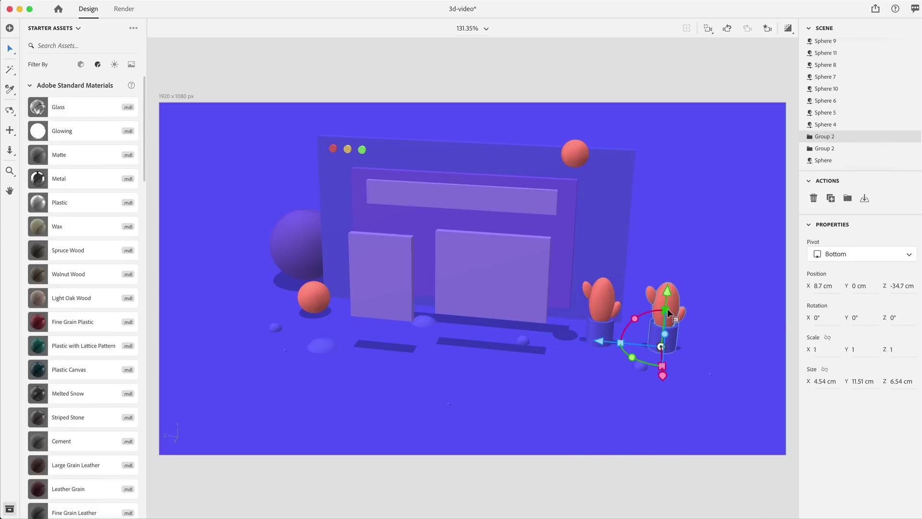
{"action": "left_click_drag", "start_coordinate": [668, 309], "coordinate": [666, 329], "text": "shift"}
{"action": "left_click_drag", "start_coordinate": [603, 345], "coordinate": [705, 345]}
{"action": "left_click", "coordinate": [765, 29]}
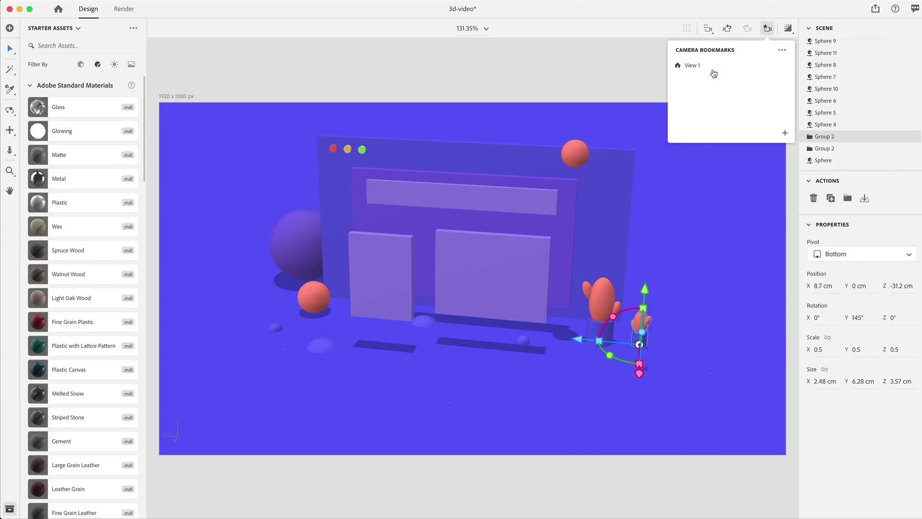
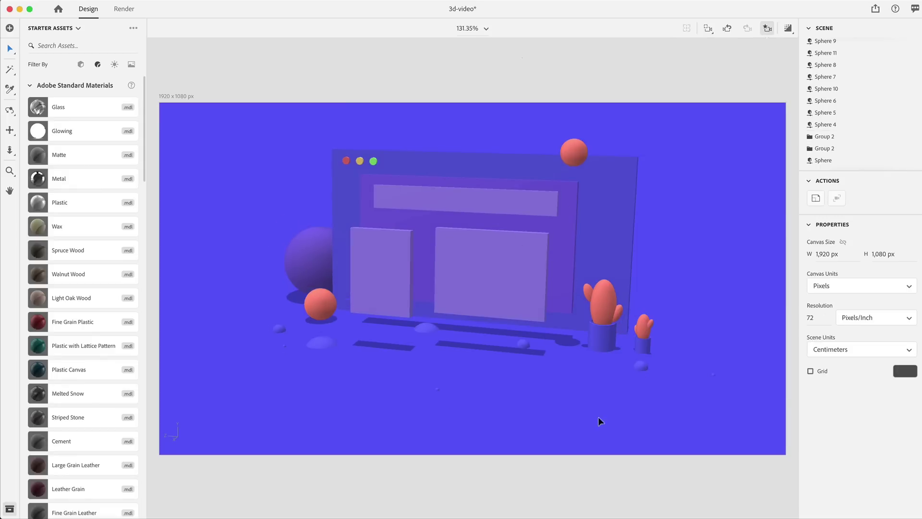
Select the small cactus on the right of the scene.
{"action": "left_click", "coordinate": [642, 342]}
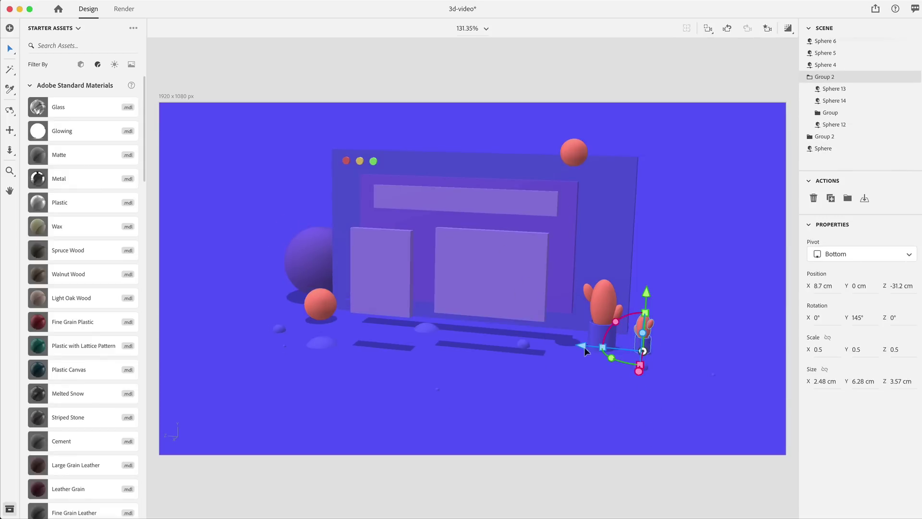
Shift the small cactus, move the big cactus to 7 cm, and place a small cactus copy on the left.
{"action": "left_click_drag", "start_coordinate": [580, 341], "coordinate": [531, 338]}
{"action": "left_click", "coordinate": [808, 132]}
{"action": "left_click_drag", "start_coordinate": [585, 364], "coordinate": [585, 362]}
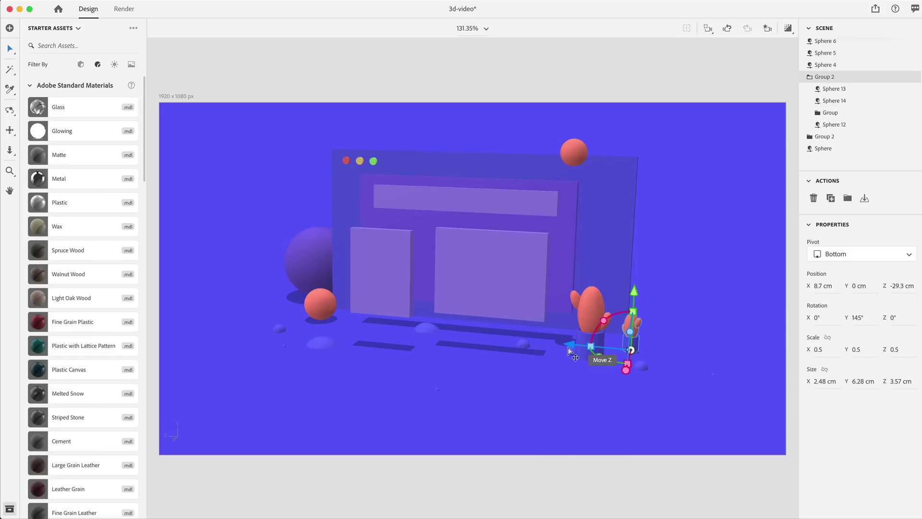
{"action": "left_click_drag", "start_coordinate": [571, 345], "coordinate": [345, 341], "text": "alt"}
{"action": "left_click", "coordinate": [414, 379]}
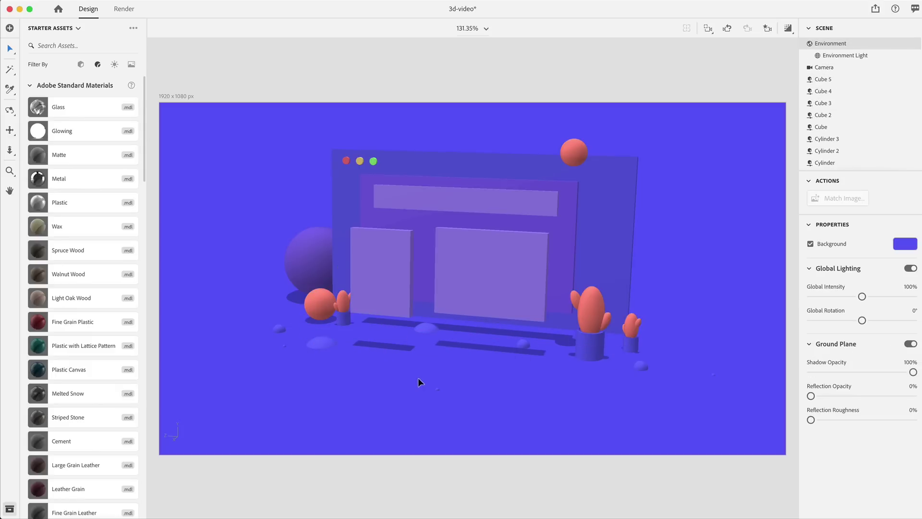
Color the large cactus and its arm yellow with hex FFD175.
{"action": "left_click", "coordinate": [590, 307]}
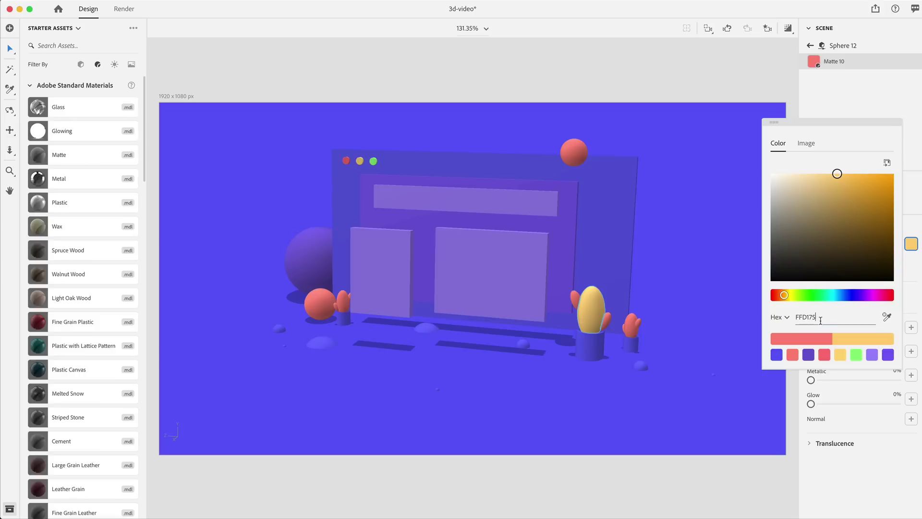
{"action": "left_click", "coordinate": [810, 46]}
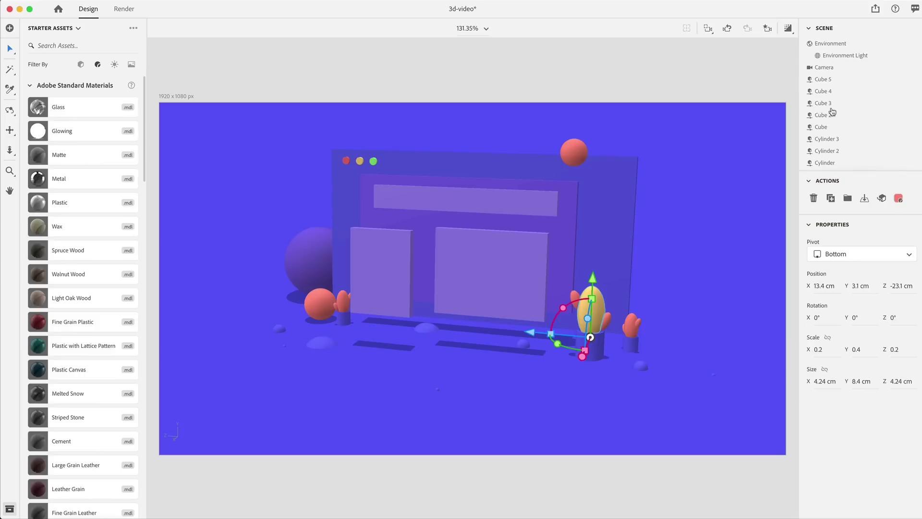
{"action": "double_click", "coordinate": [607, 318]}
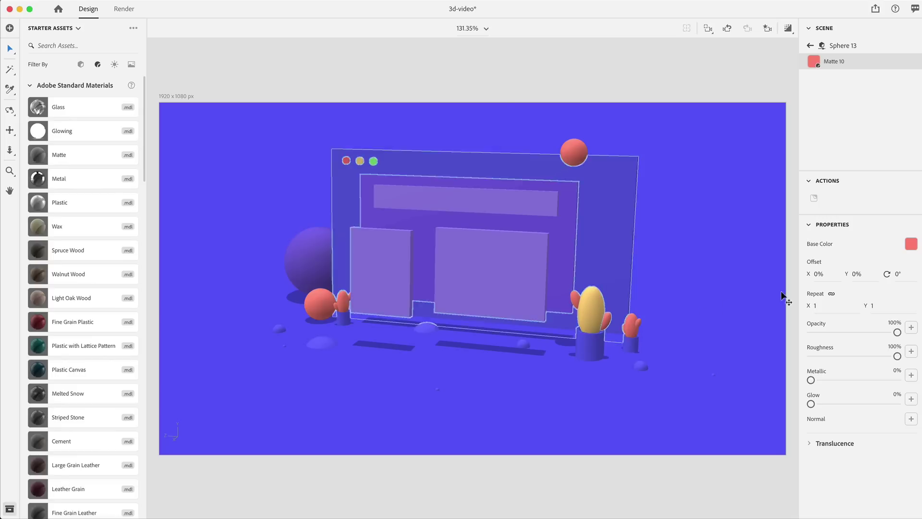
{"action": "left_click", "coordinate": [911, 244]}
{"action": "left_click", "coordinate": [828, 313]}
{"action": "type", "text": "FFD175"}
{"action": "left_click", "coordinate": [570, 294]}
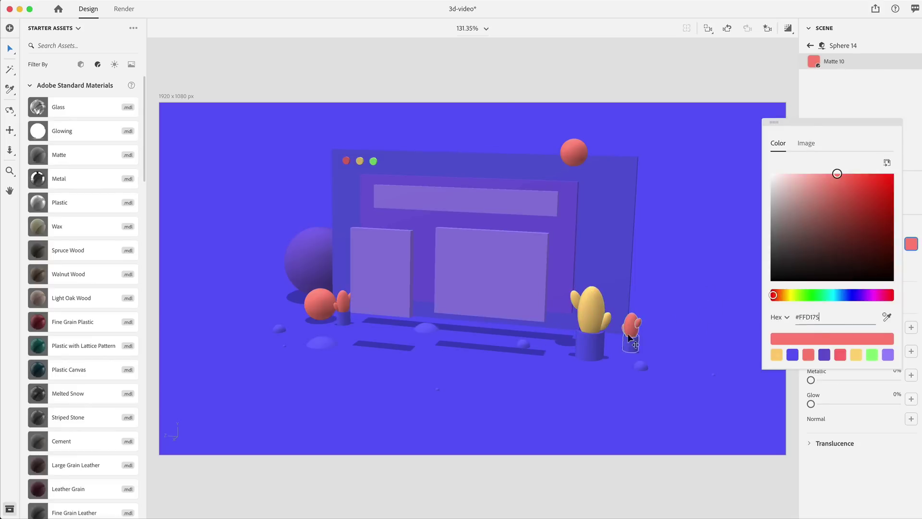
Make the small right-hand cactus and the left cactus's small arm yellow.
{"action": "left_click", "coordinate": [632, 338]}
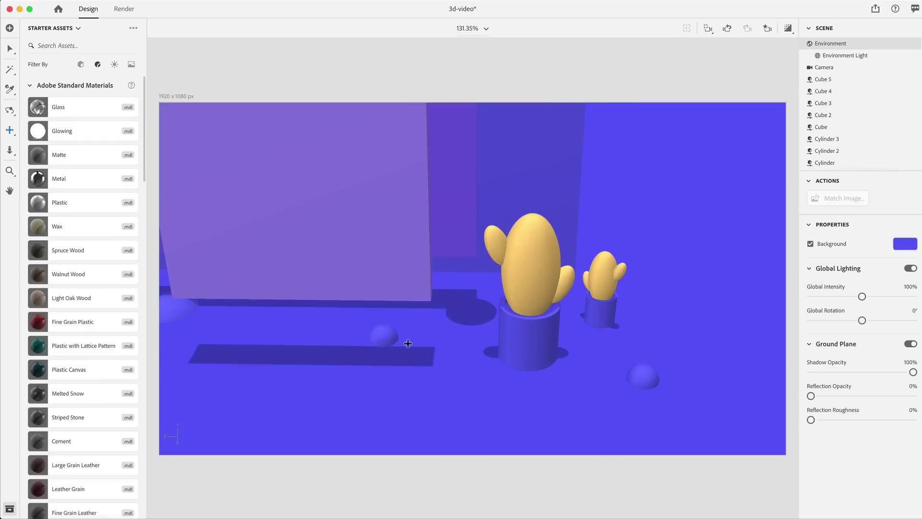
{"action": "left_click_drag", "start_coordinate": [408, 344], "coordinate": [593, 332]}
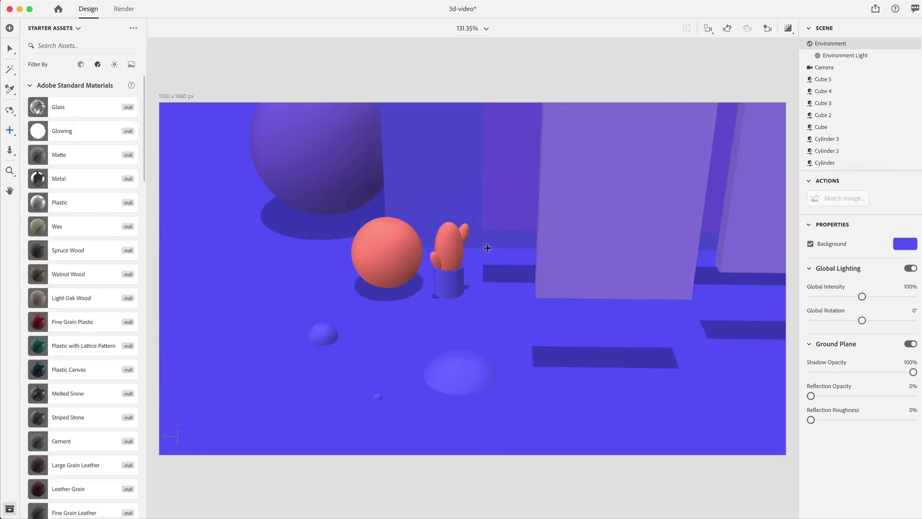
{"action": "key", "text": "v"}
{"action": "left_click", "coordinate": [465, 229]}
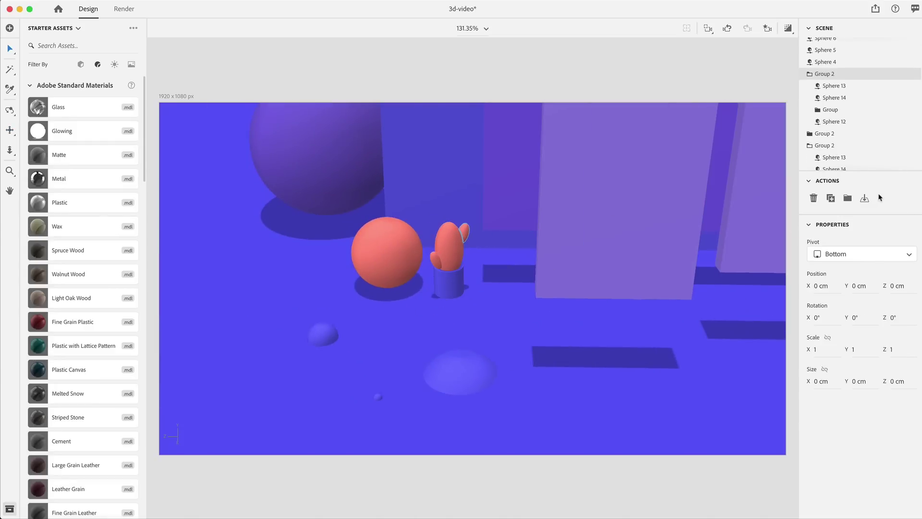
{"action": "left_click", "coordinate": [909, 244]}
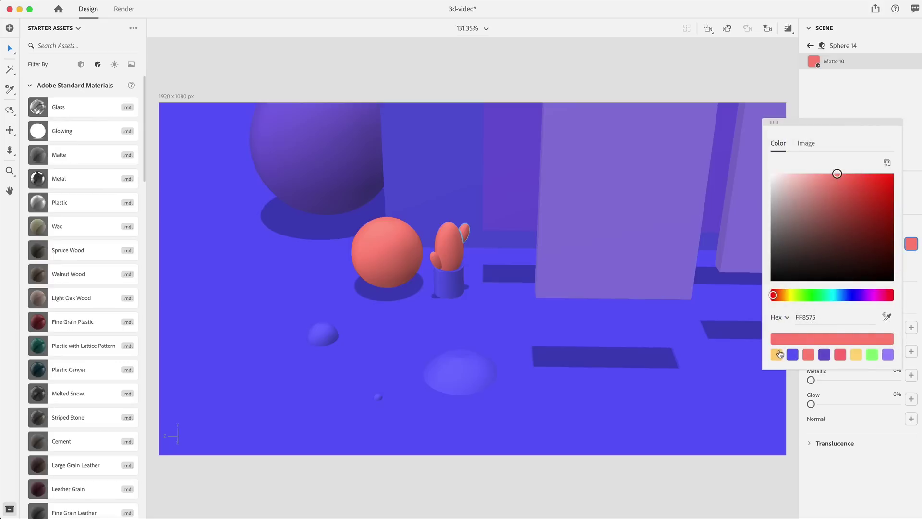
{"action": "left_click", "coordinate": [777, 355]}
{"action": "left_click", "coordinate": [450, 240]}
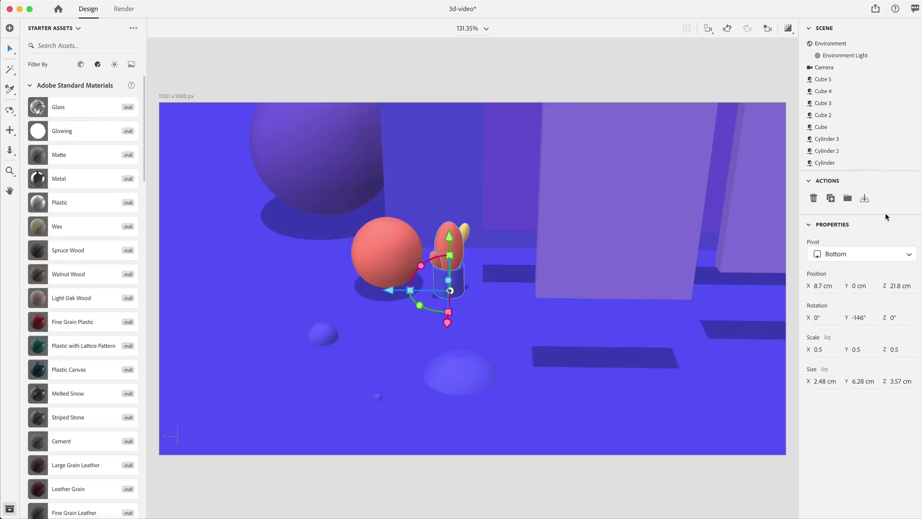
{"action": "double_click", "coordinate": [454, 234]}
Turn the left cactus body yellow, reposition the nearby small sphere, and turn off Render Preview.
{"action": "left_click", "coordinate": [776, 354]}
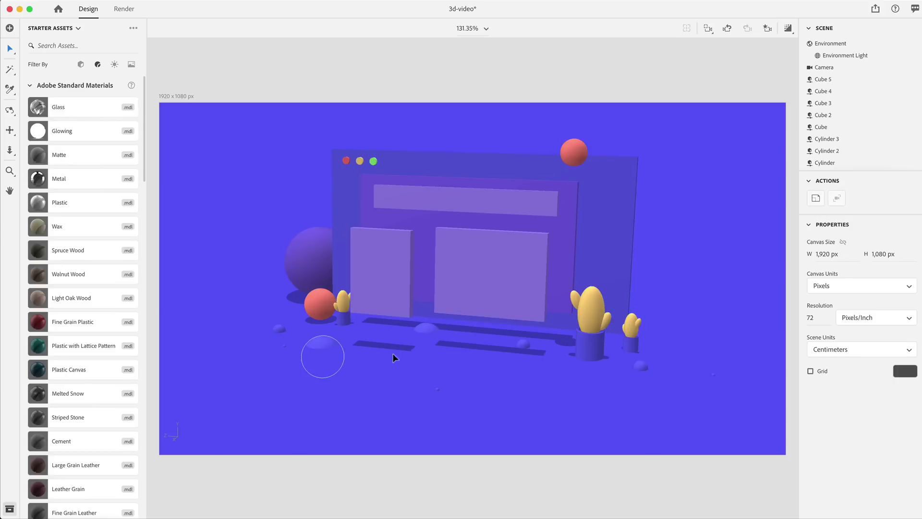
{"action": "left_click", "coordinate": [640, 368]}
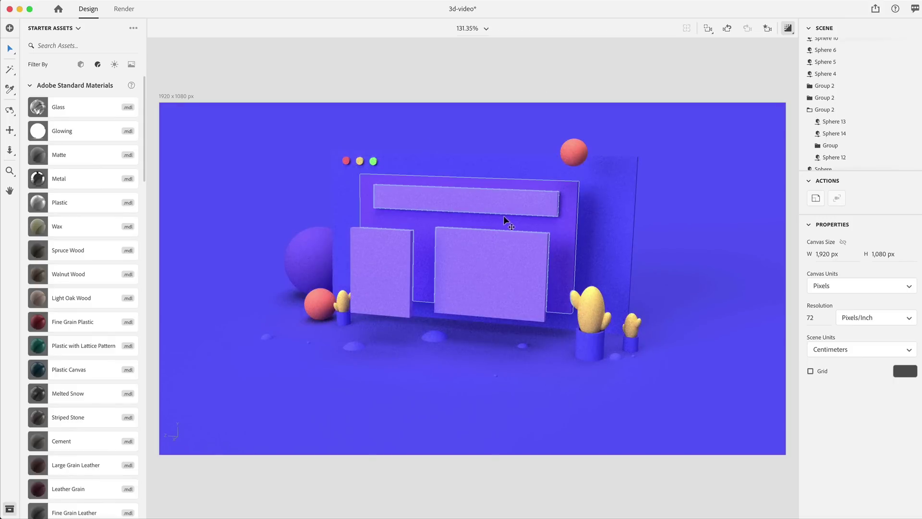
{"action": "left_click", "coordinate": [788, 28]}
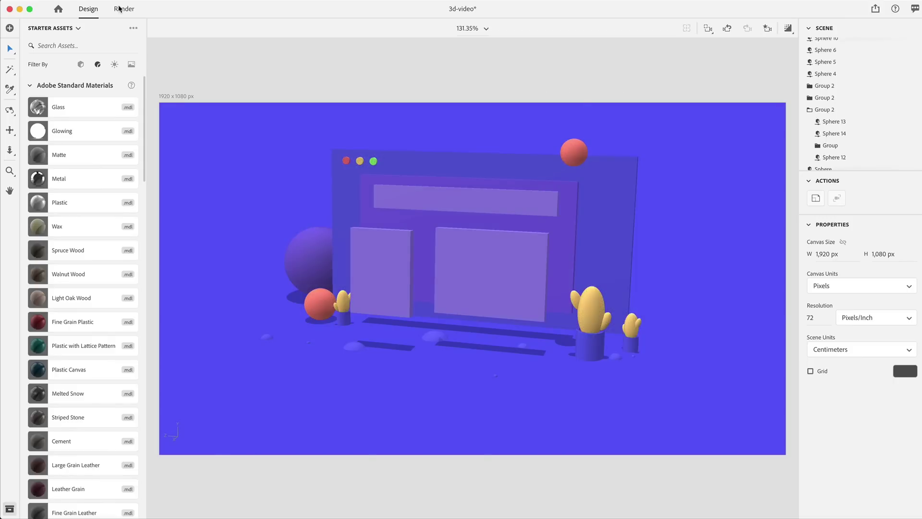
{"action": "left_click", "coordinate": [123, 8]}
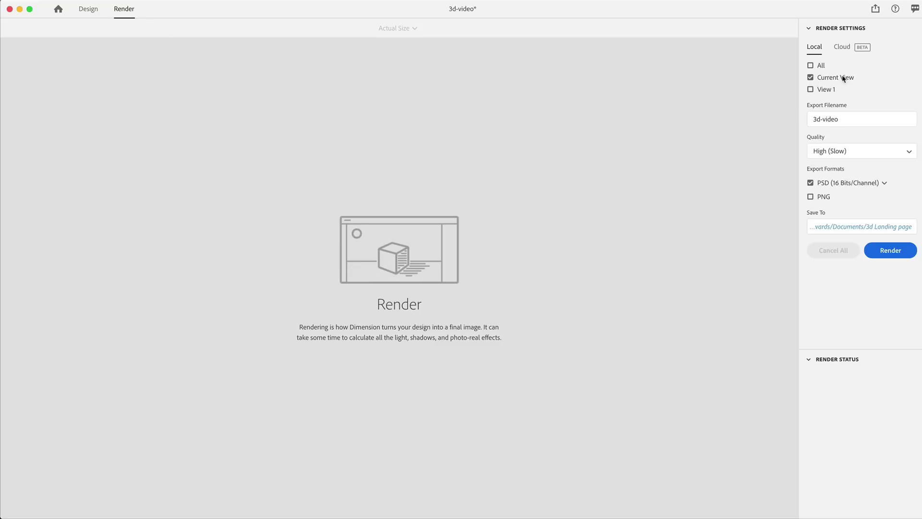
Name the export 3d-video-render, keep High (Slow) quality, and output PSD (32 Bits/Channel).
{"action": "left_click", "coordinate": [854, 119]}
{"action": "type", "text": "-render"}
{"action": "left_click", "coordinate": [844, 151]}
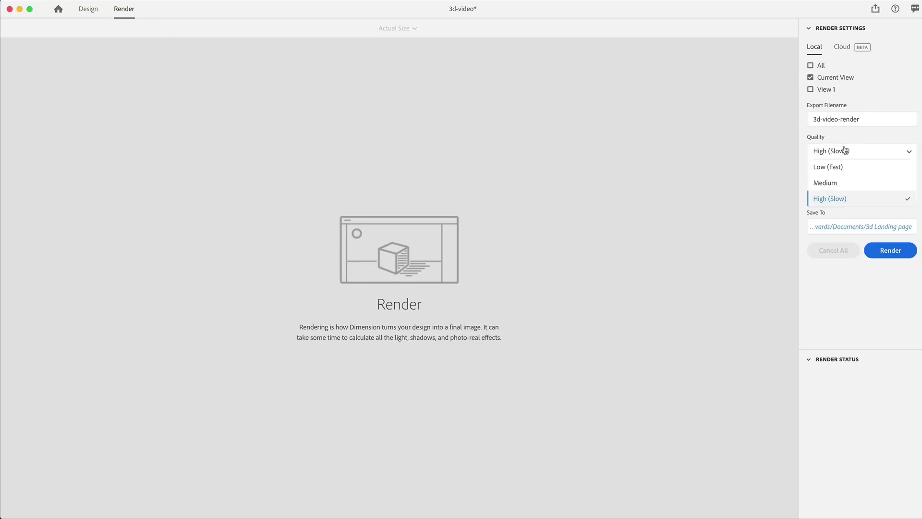
{"action": "left_click", "coordinate": [833, 200]}
{"action": "left_click", "coordinate": [829, 183]}
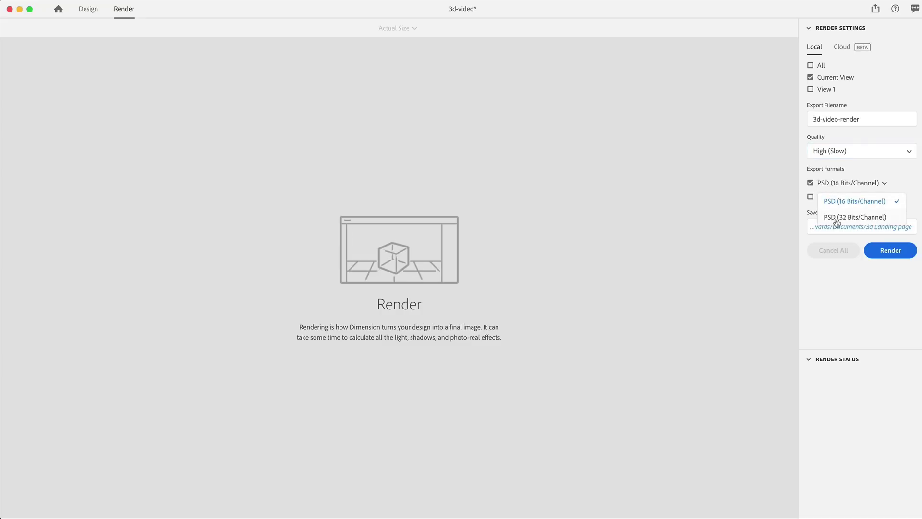
{"action": "left_click", "coordinate": [858, 220]}
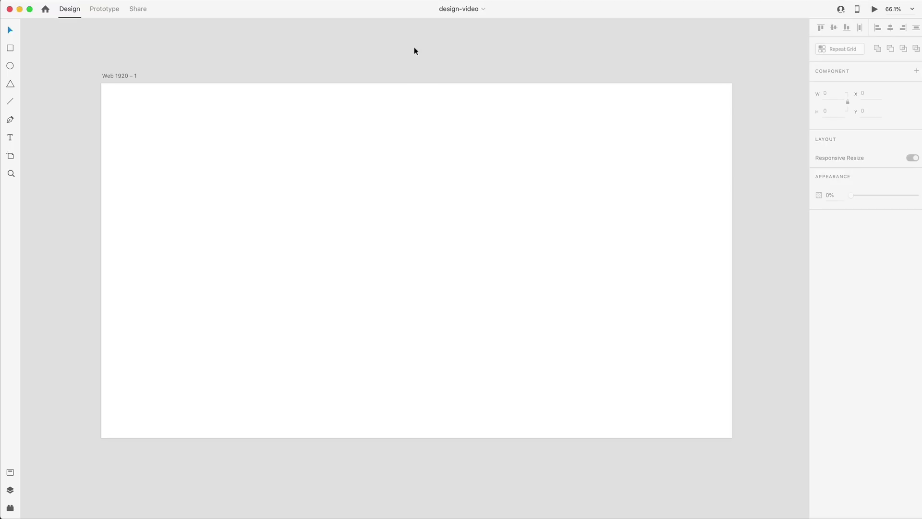
Add three vertical guides, starting at x 51, and a horizontal guide near the top.
{"action": "left_click", "coordinate": [122, 77]}
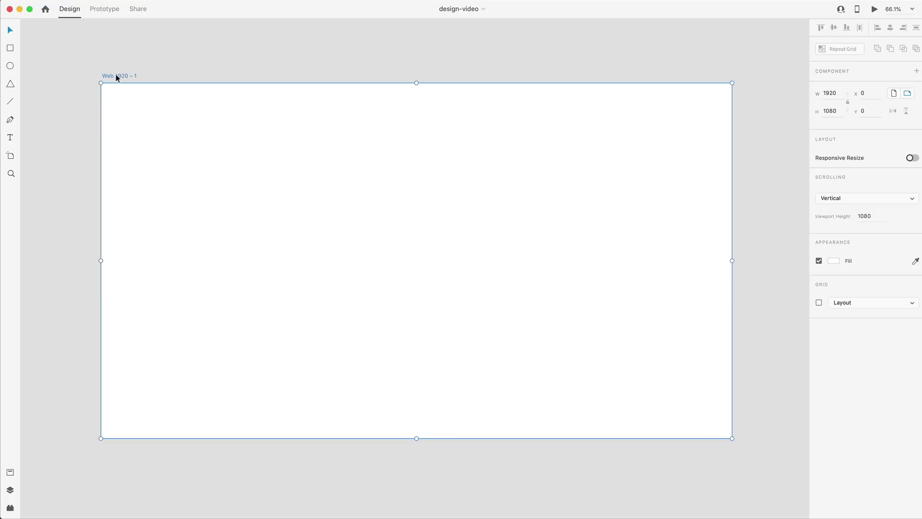
{"action": "left_click", "coordinate": [98, 124]}
{"action": "left_click_drag", "start_coordinate": [100, 136], "coordinate": [129, 136]}
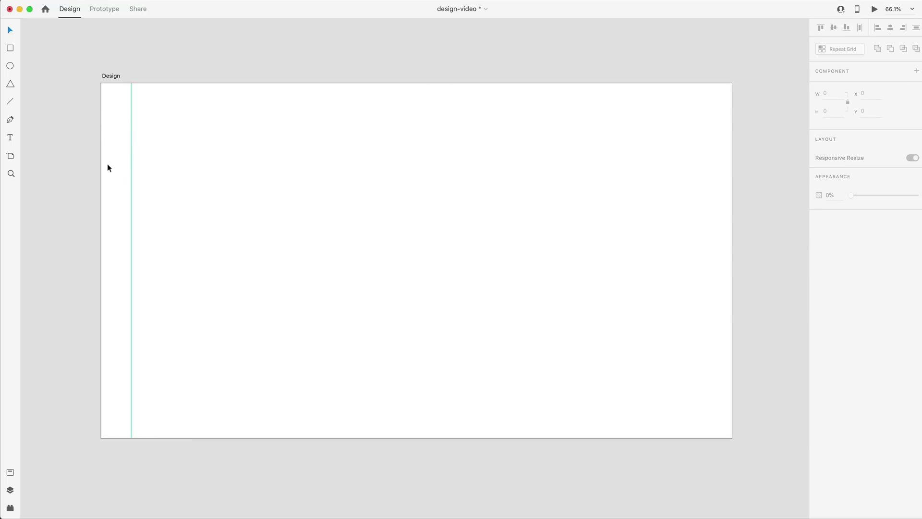
{"action": "left_click_drag", "start_coordinate": [99, 165], "coordinate": [161, 166]}
{"action": "left_click_drag", "start_coordinate": [99, 190], "coordinate": [701, 179]}
{"action": "left_click_drag", "start_coordinate": [545, 82], "coordinate": [543, 95]}
Draw a rectangle from the top-right guide intersection.
{"action": "key", "text": "r"}
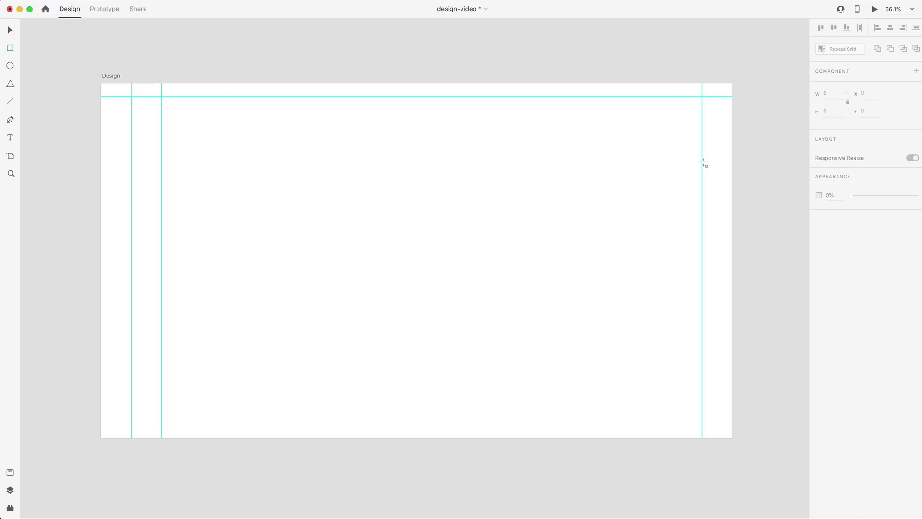
{"action": "scroll", "coordinate": [701, 101], "scroll_direction": "up", "scroll_amount": 6, "text": "alt"}
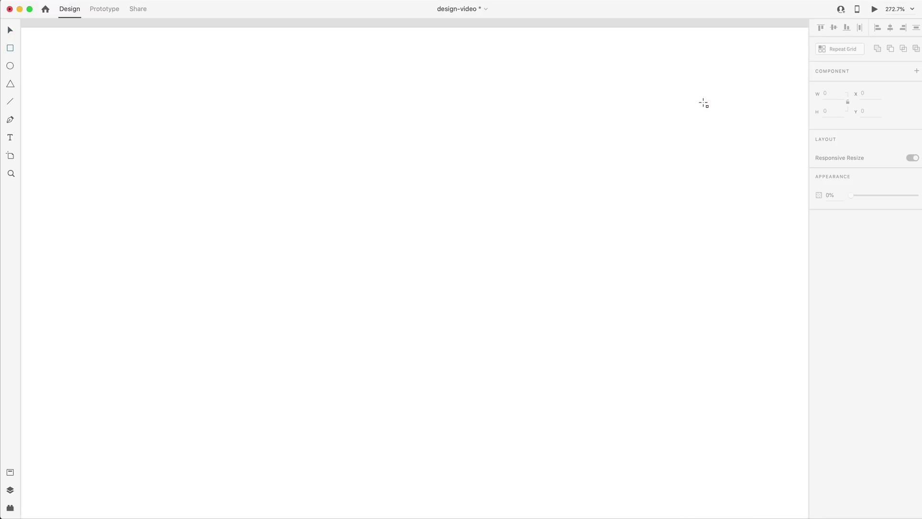
{"action": "left_click_drag", "start_coordinate": [671, 99], "coordinate": [427, 179]}
Make the rectangle 188 wide with no fill, a 2 border and 7 corner radius.
{"action": "left_click", "coordinate": [833, 93]}
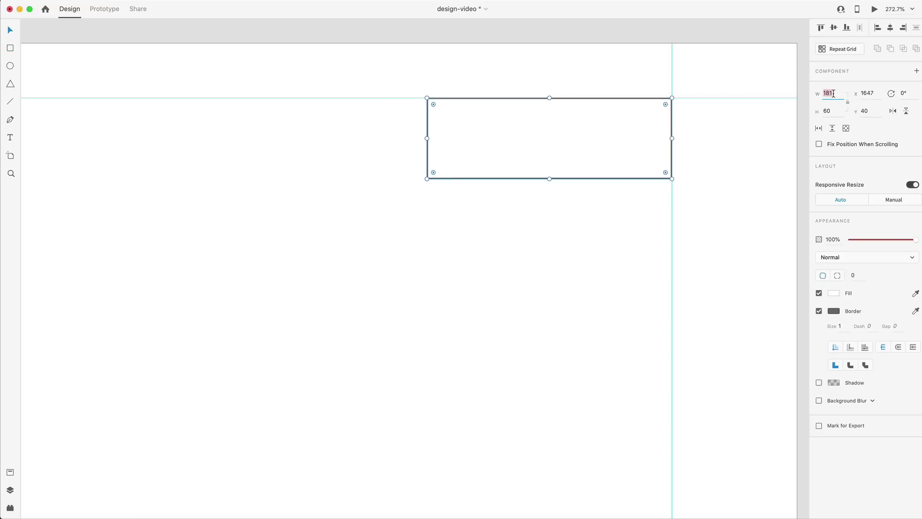
{"action": "type", "text": "188"}
{"action": "key", "text": "Return"}
{"action": "left_click", "coordinate": [831, 110]}
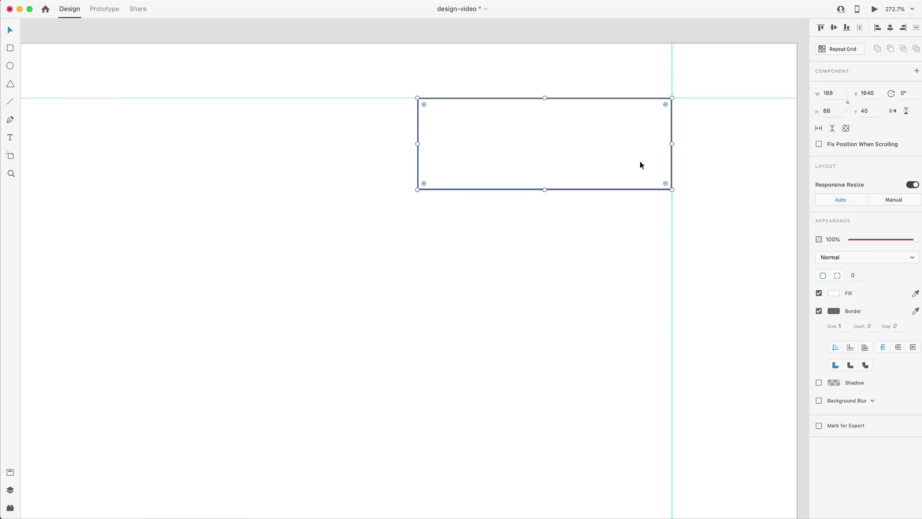
{"action": "left_click", "coordinate": [819, 293]}
{"action": "type", "text": "2"}
{"action": "key", "text": "Return"}
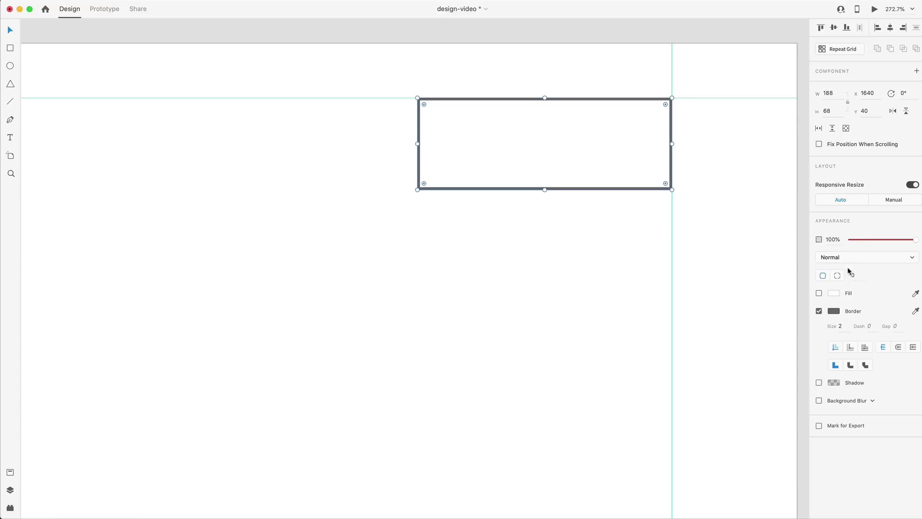
{"action": "type", "text": "7"}
{"action": "key", "text": "Return"}
Add 'Sign In' text in Proxima Nova centred inside the button.
{"action": "key", "text": "t"}
{"action": "left_click", "coordinate": [538, 148]}
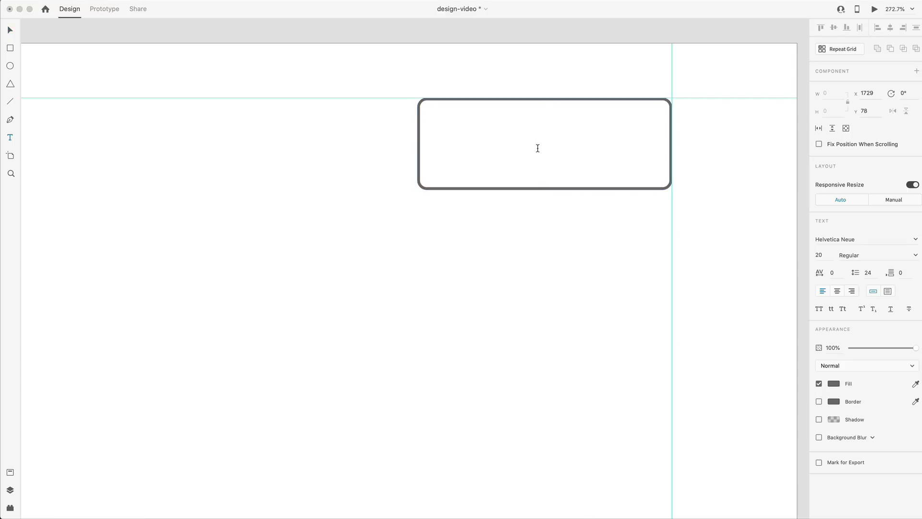
{"action": "type", "text": "Sign In"}
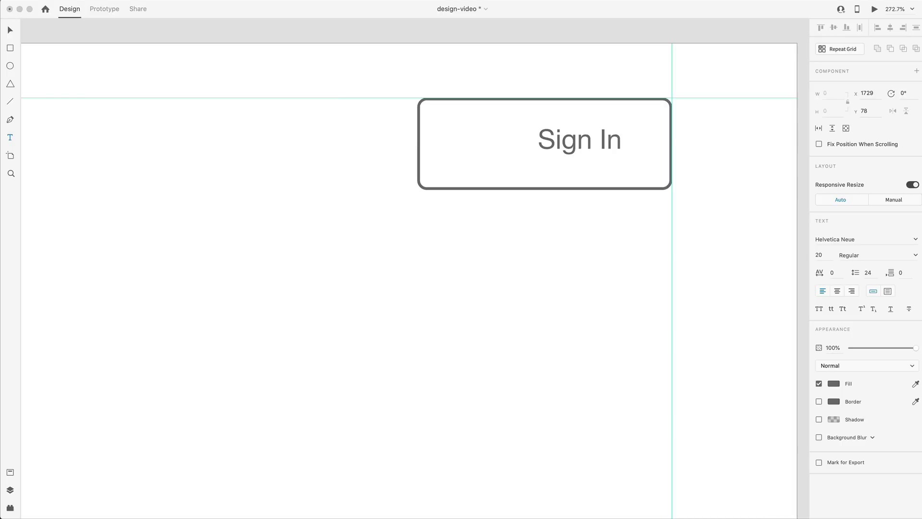
{"action": "key", "text": "Escape"}
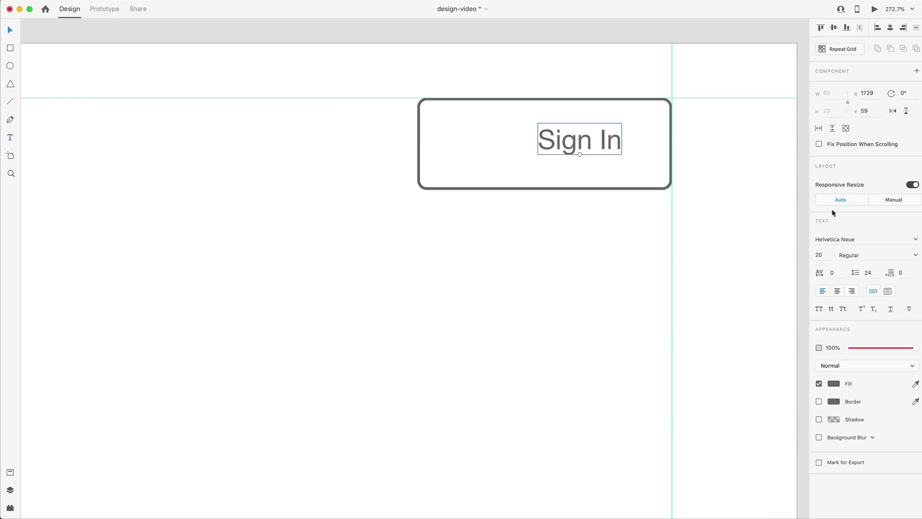
{"action": "left_click", "coordinate": [853, 238]}
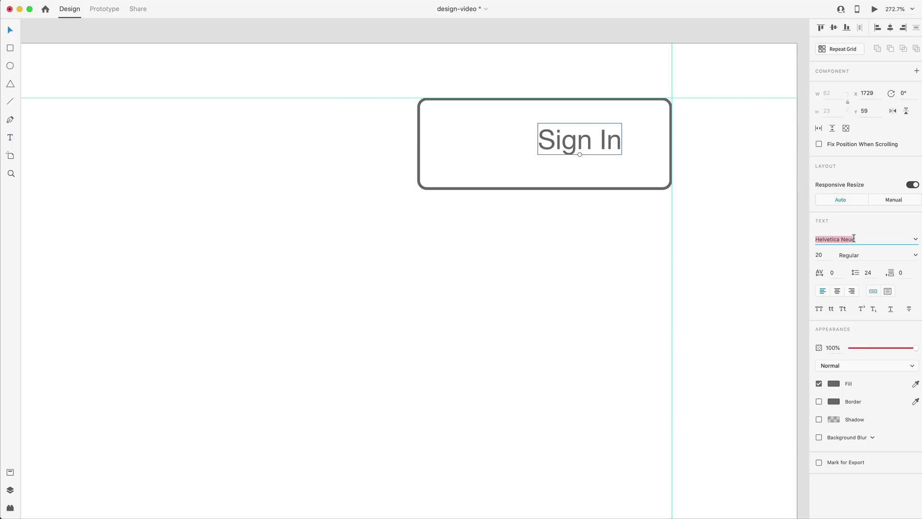
{"action": "type", "text": "Proxima Nova"}
{"action": "key", "text": "Return"}
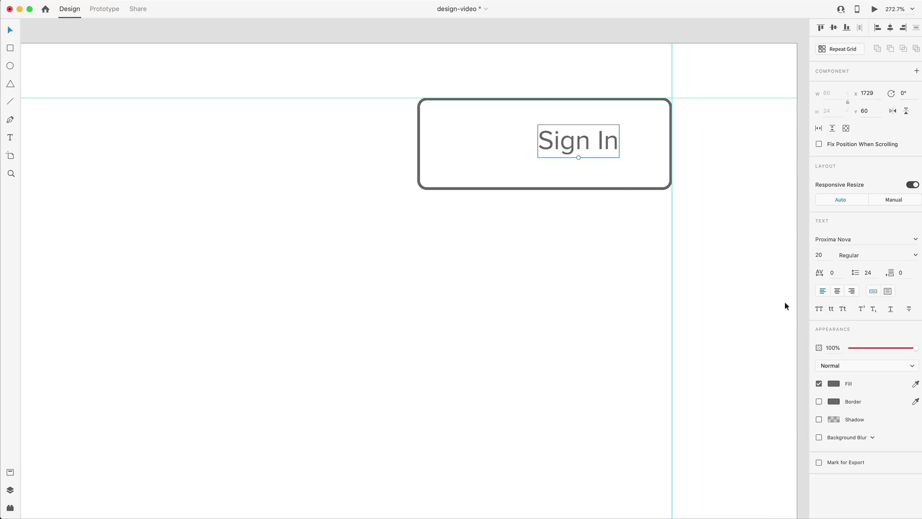
{"action": "left_click_drag", "start_coordinate": [591, 150], "coordinate": [554, 150]}
Make the label all caps, centre-aligned, Medium weight, 150 spacing, size 16, and recentre it.
{"action": "left_click", "coordinate": [819, 310]}
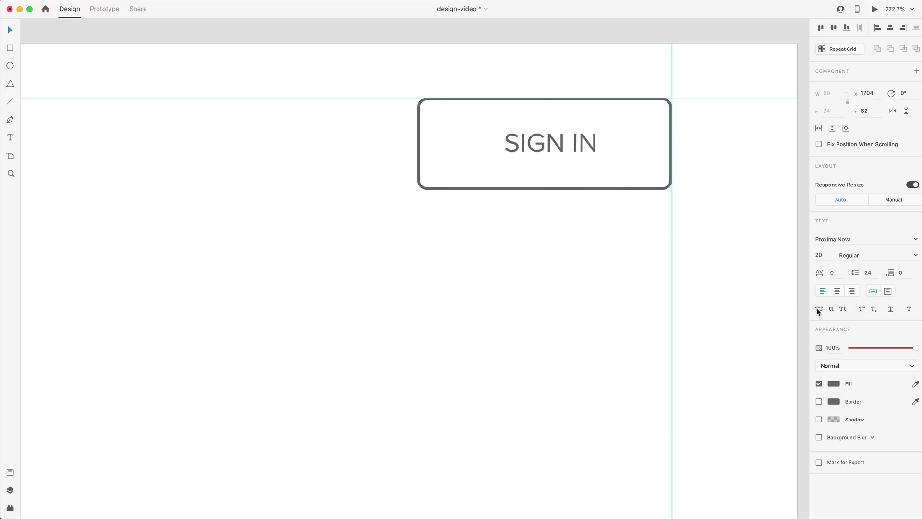
{"action": "left_click", "coordinate": [836, 291]}
{"action": "left_click", "coordinate": [914, 255]}
{"action": "left_click", "coordinate": [849, 321]}
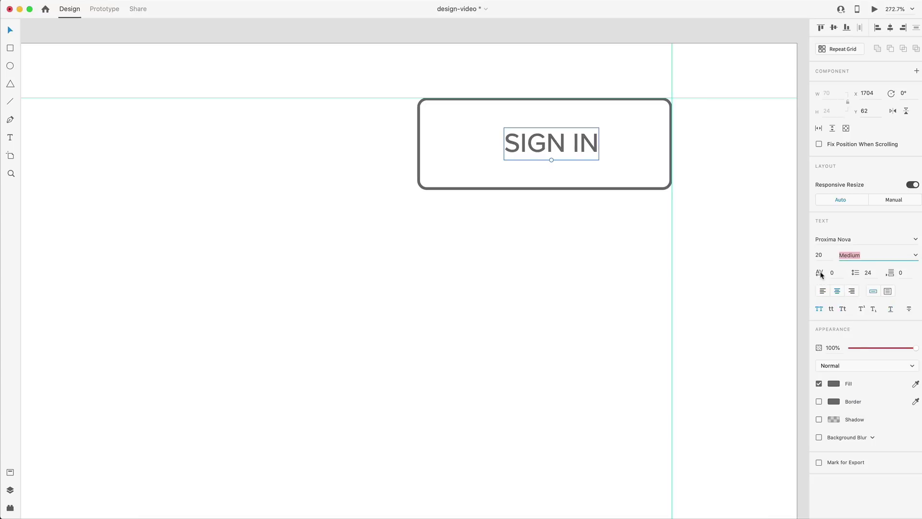
{"action": "left_click", "coordinate": [836, 273]}
{"action": "type", "text": "150"}
{"action": "key", "text": "Return"}
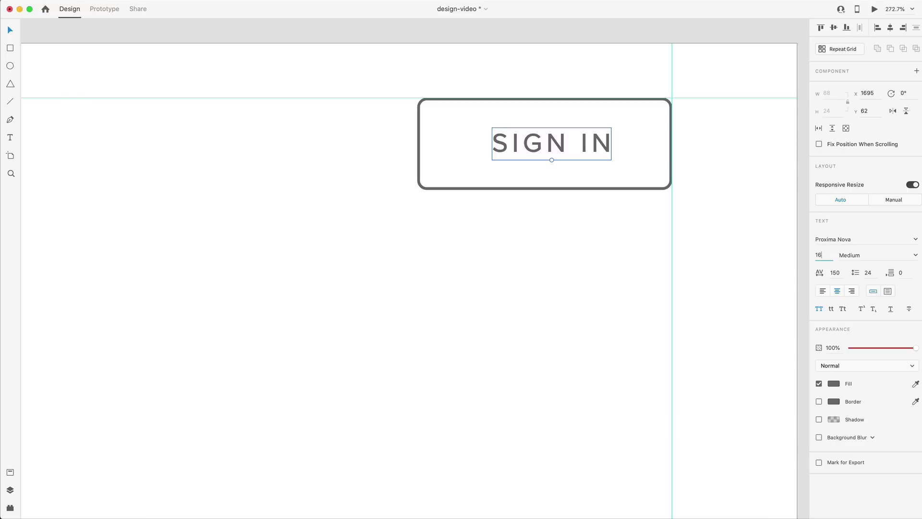
{"action": "key", "text": "Return"}
{"action": "left_click_drag", "start_coordinate": [590, 144], "coordinate": [576, 145]}
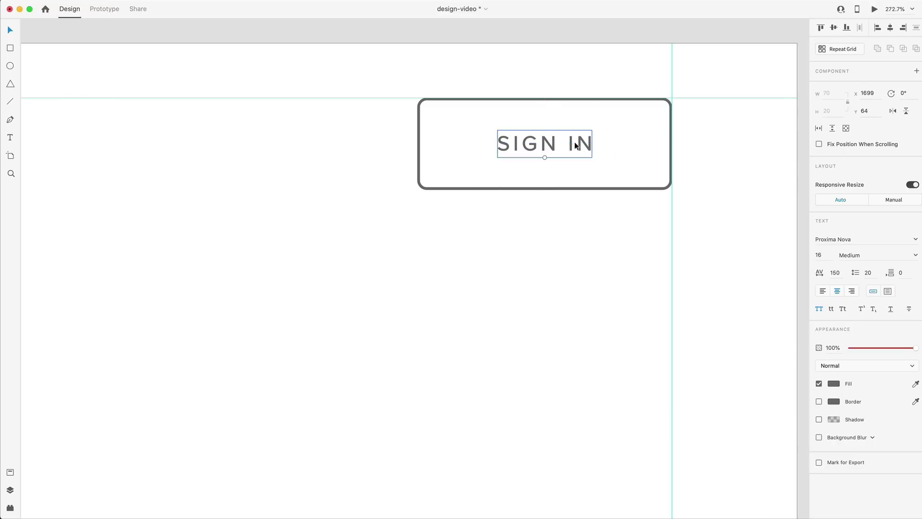
{"action": "left_click", "coordinate": [558, 214]}
{"action": "key", "text": "super+0"}
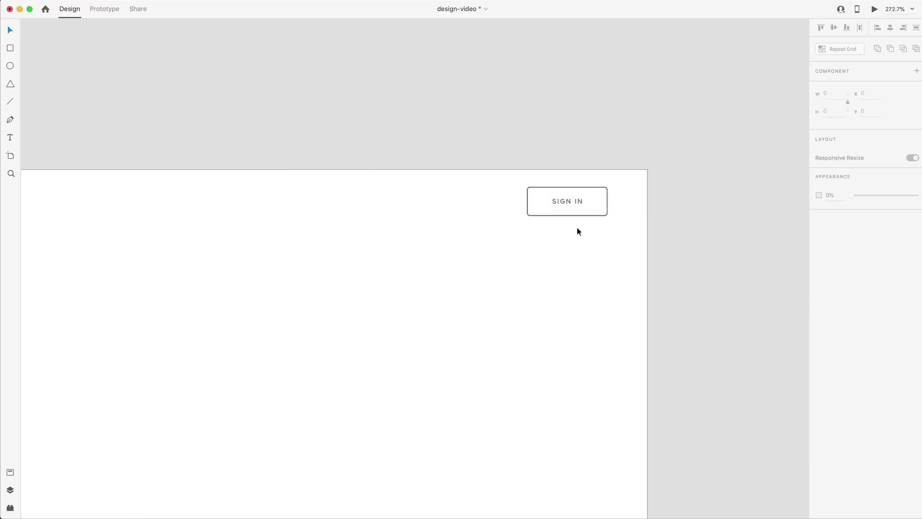
Duplicate the SIGN IN label left of the button with 0 letter spacing and size 20.
{"action": "scroll", "coordinate": [566, 222], "scroll_direction": "up", "scroll_amount": 10, "text": "alt"}
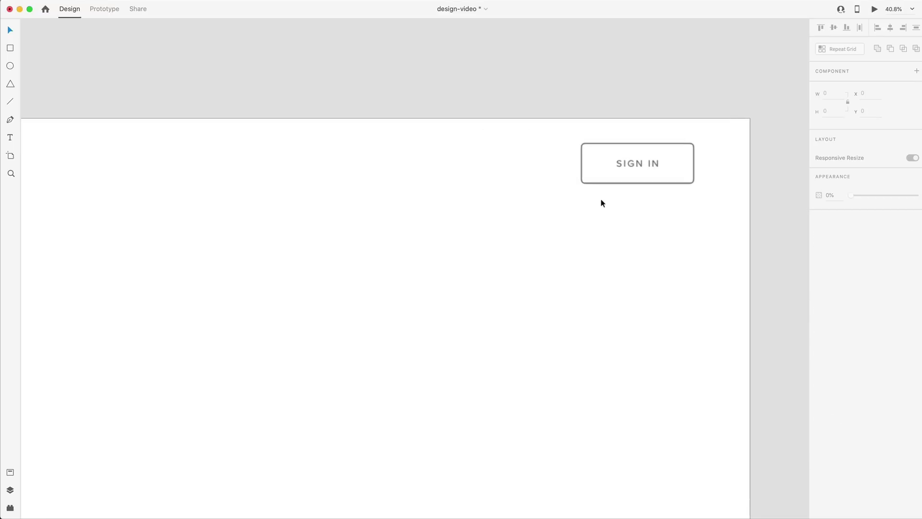
{"action": "left_click_drag", "start_coordinate": [644, 162], "coordinate": [533, 159], "text": "alt"}
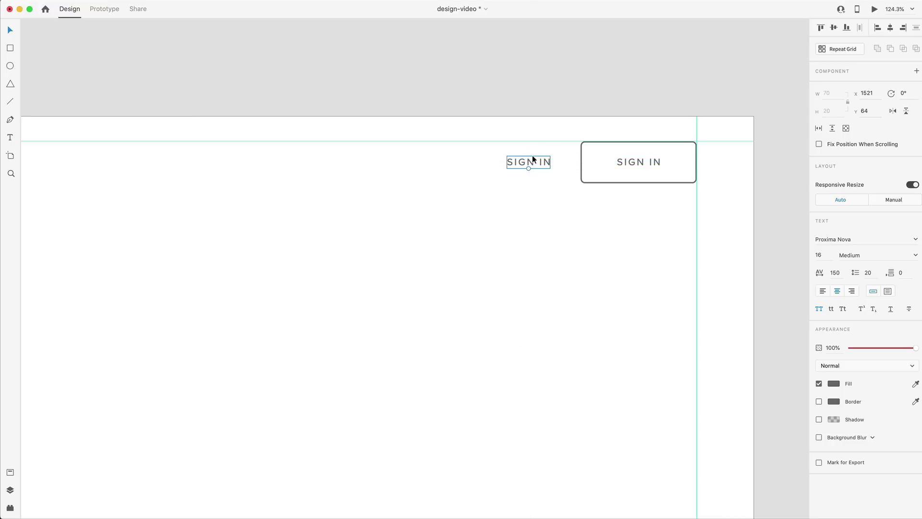
{"action": "left_click", "coordinate": [836, 272]}
{"action": "type", "text": "0"}
{"action": "key", "text": "Return"}
{"action": "left_click", "coordinate": [826, 251]}
{"action": "type", "text": "20"}
{"action": "key", "text": "Return"}
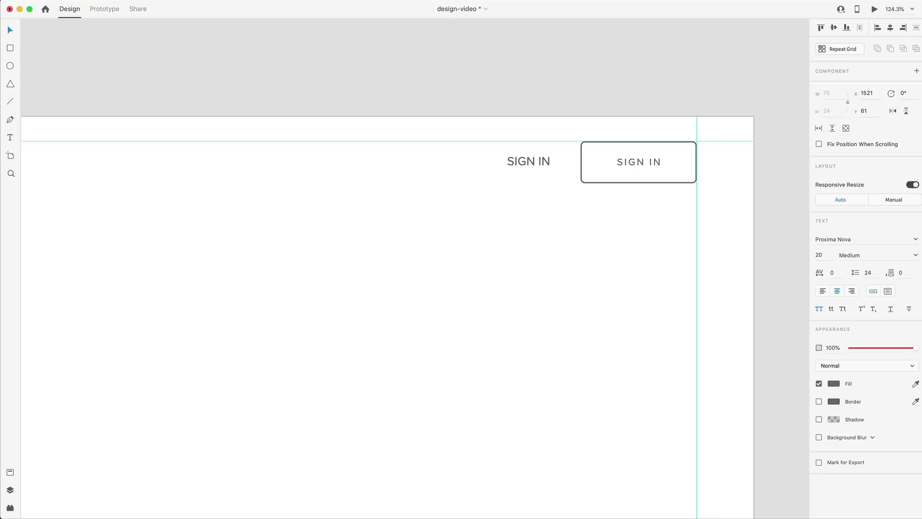
Right-align the copy, turn off All Caps, and retype it as Dashboard beside the button.
{"action": "left_click", "coordinate": [851, 291]}
{"action": "left_click", "coordinate": [833, 273]}
{"action": "left_click", "coordinate": [818, 309]}
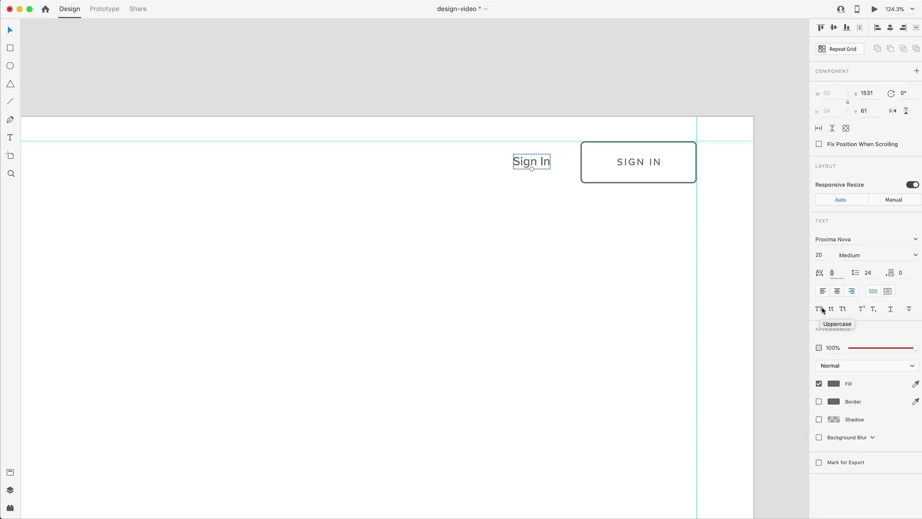
{"action": "double_click", "coordinate": [528, 160]}
{"action": "type", "text": "Dashboard"}
{"action": "left_click_drag", "start_coordinate": [533, 159], "coordinate": [528, 163]}
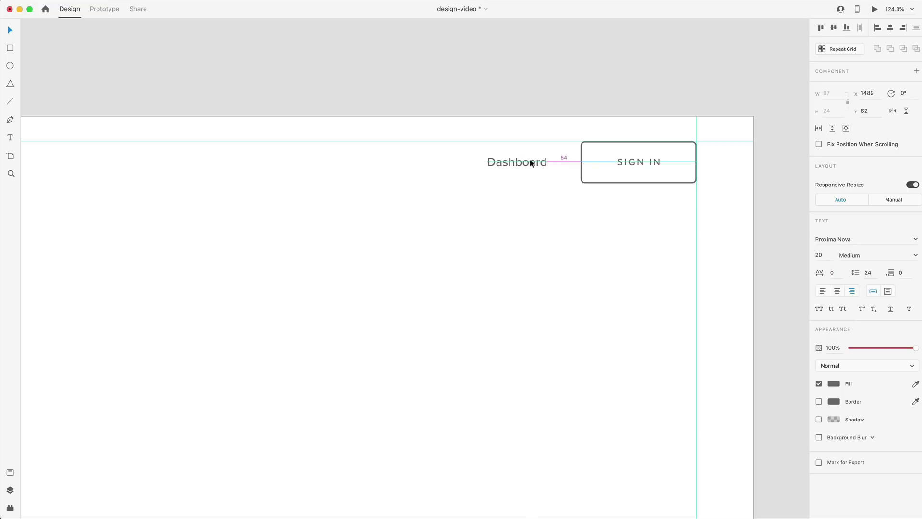
{"action": "left_click", "coordinate": [548, 204]}
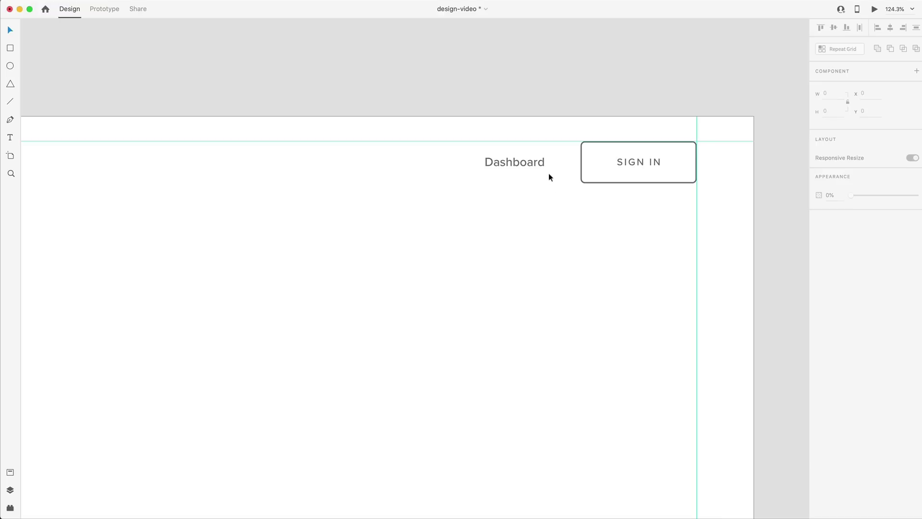
Copy Dashboard to the left guide as Templates and duplicate it into evenly spaced nav links.
{"action": "scroll", "coordinate": [551, 169], "scroll_direction": "down", "scroll_amount": 5}
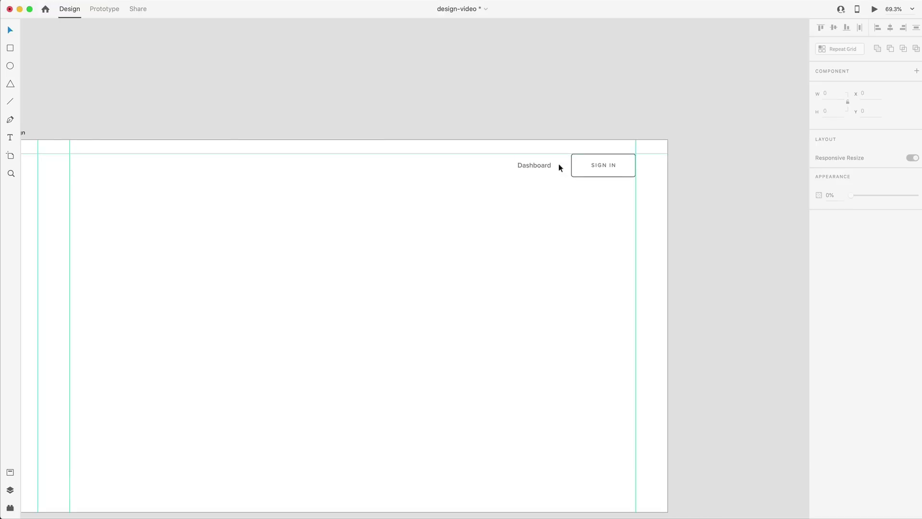
{"action": "scroll", "coordinate": [566, 168], "scroll_direction": "left", "scroll_amount": 4}
{"action": "scroll", "coordinate": [566, 169], "scroll_direction": "down", "scroll_amount": 3, "text": "alt"}
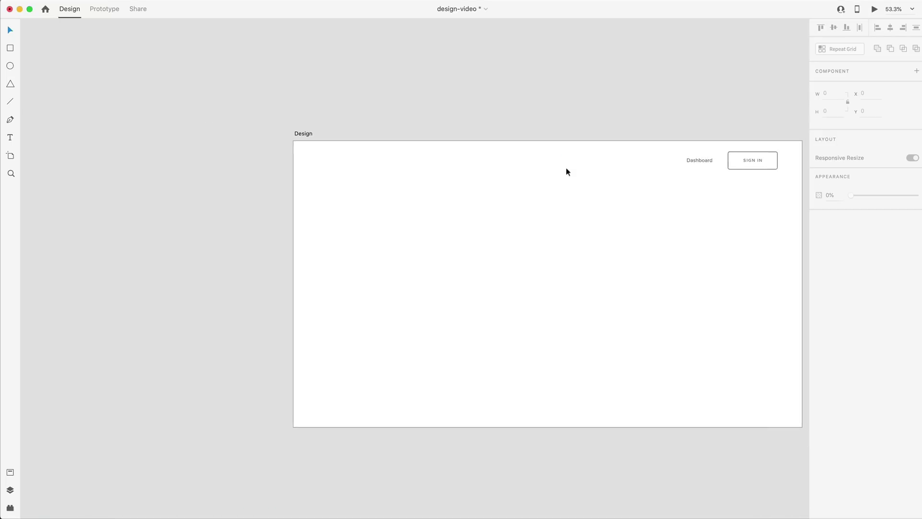
{"action": "scroll", "coordinate": [552, 173], "scroll_direction": "right", "scroll_amount": 2}
{"action": "left_click_drag", "start_coordinate": [626, 164], "coordinate": [282, 162], "text": "alt"}
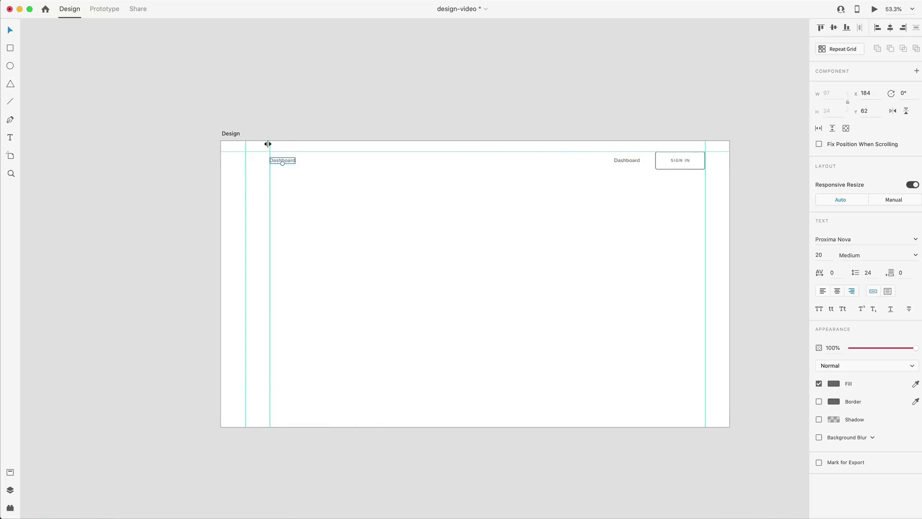
{"action": "scroll", "coordinate": [265, 159], "scroll_direction": "up", "scroll_amount": 5, "text": "ctrl"}
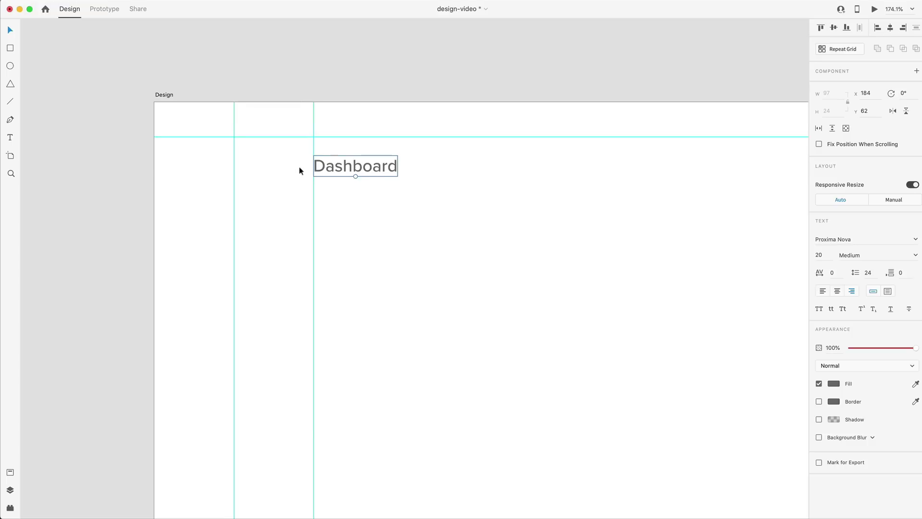
{"action": "double_click", "coordinate": [339, 165]}
{"action": "type", "text": "Templates"}
{"action": "left_click_drag", "start_coordinate": [340, 167], "coordinate": [458, 167], "text": "alt"}
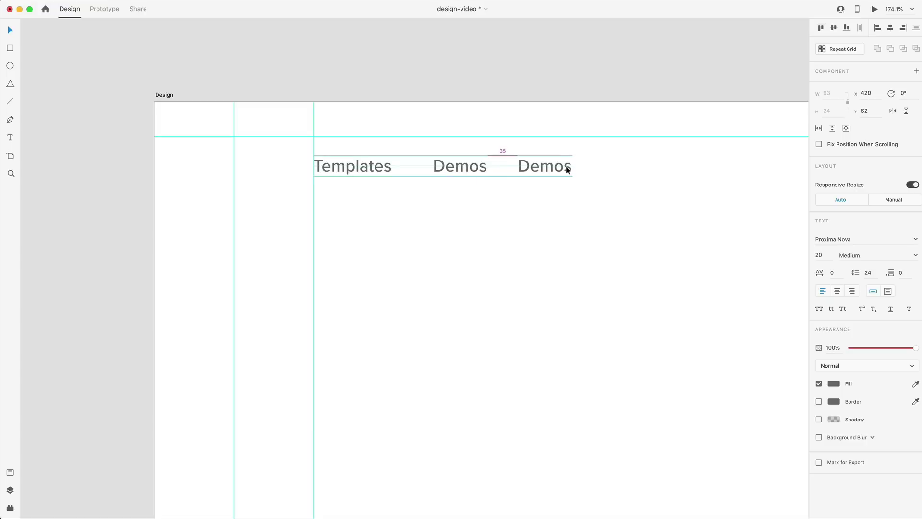
{"action": "left_click_drag", "start_coordinate": [568, 169], "coordinate": [575, 167], "text": "alt"}
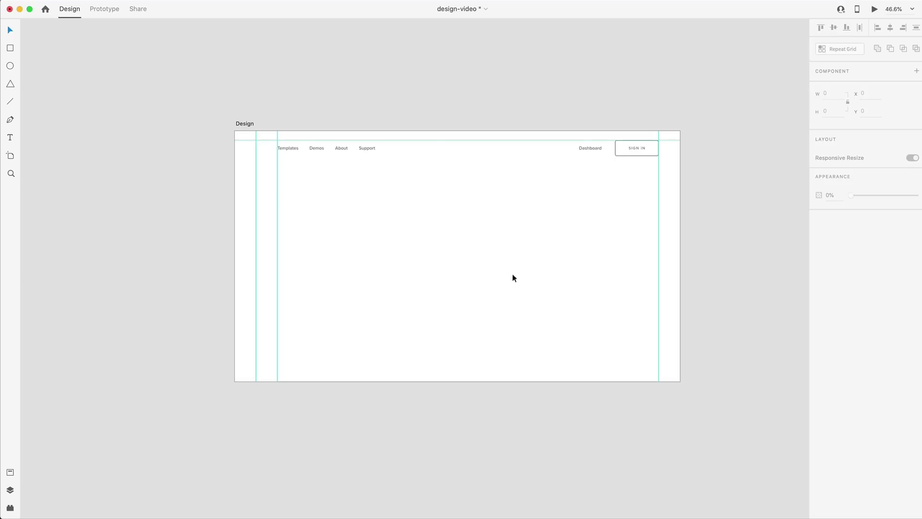
{"action": "left_click", "coordinate": [451, 184]}
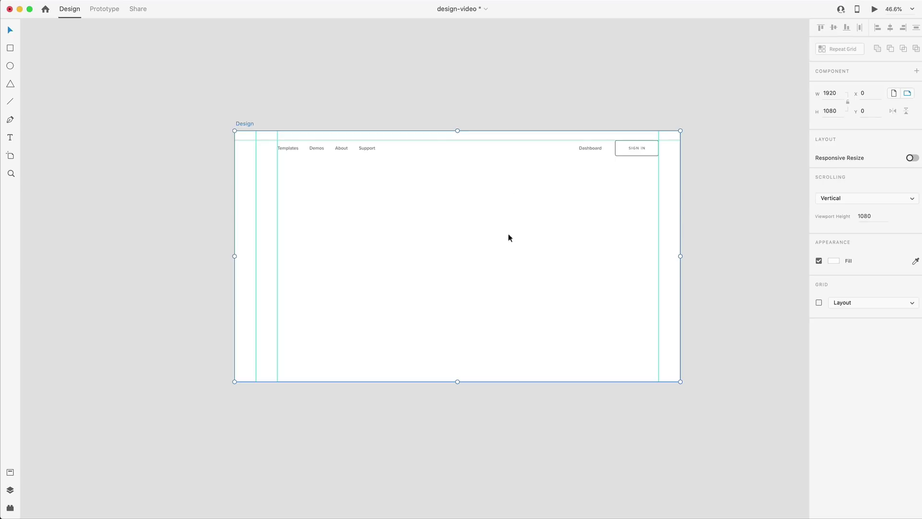
Fill the Design artboard with blue #5D5DF8.
{"action": "left_click", "coordinate": [838, 262]}
{"action": "key", "text": "super+v"}
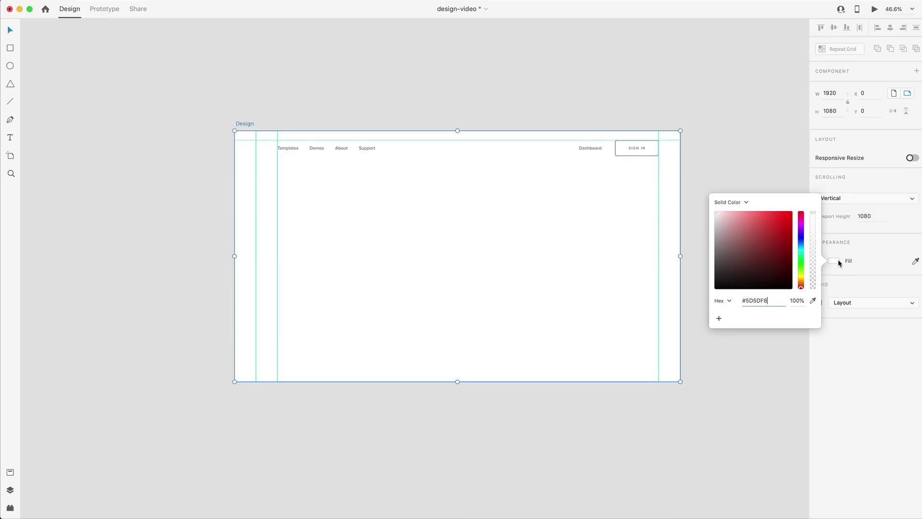
{"action": "key", "text": "Return"}
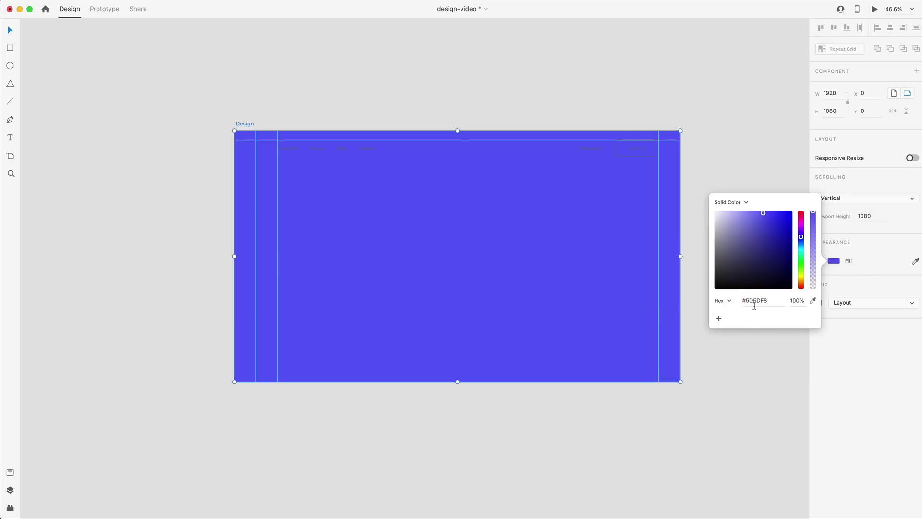
{"action": "left_click", "coordinate": [777, 348]}
Make all the header nav labels white (#FFFFFF).
{"action": "left_click_drag", "start_coordinate": [730, 206], "coordinate": [213, 94]}
{"action": "left_click", "coordinate": [833, 275]}
{"action": "left_click", "coordinate": [832, 274]}
{"action": "left_click", "coordinate": [830, 276]}
{"action": "key", "text": "Return"}
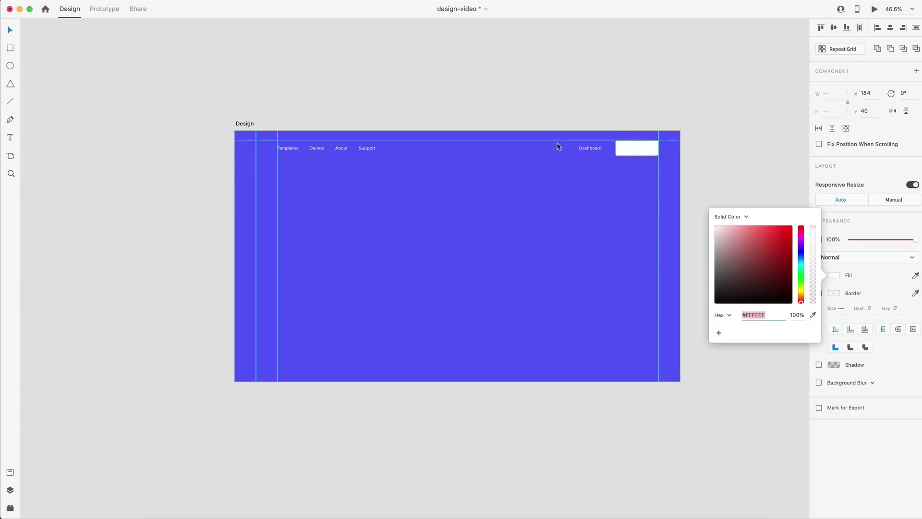
Give the SIGN IN button rectangle a white border and no fill.
{"action": "left_click", "coordinate": [645, 150]}
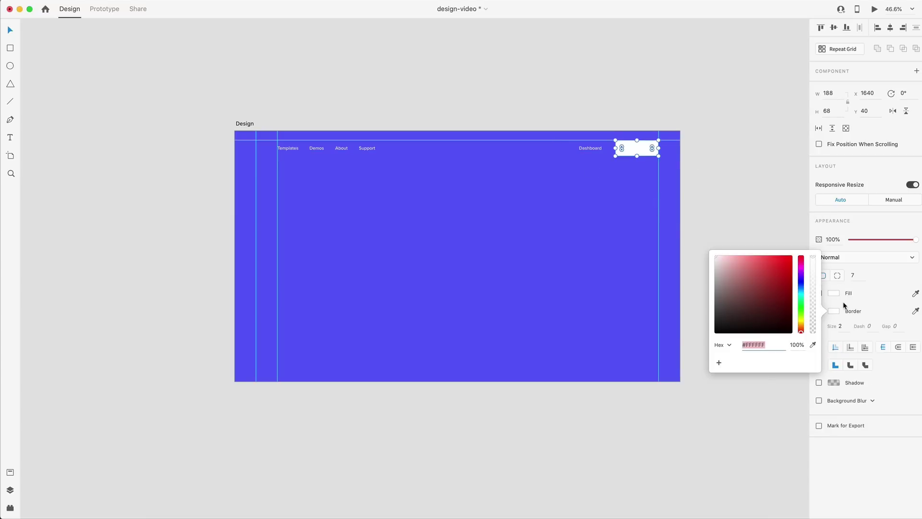
{"action": "left_click", "coordinate": [832, 310]}
{"action": "left_click", "coordinate": [819, 293]}
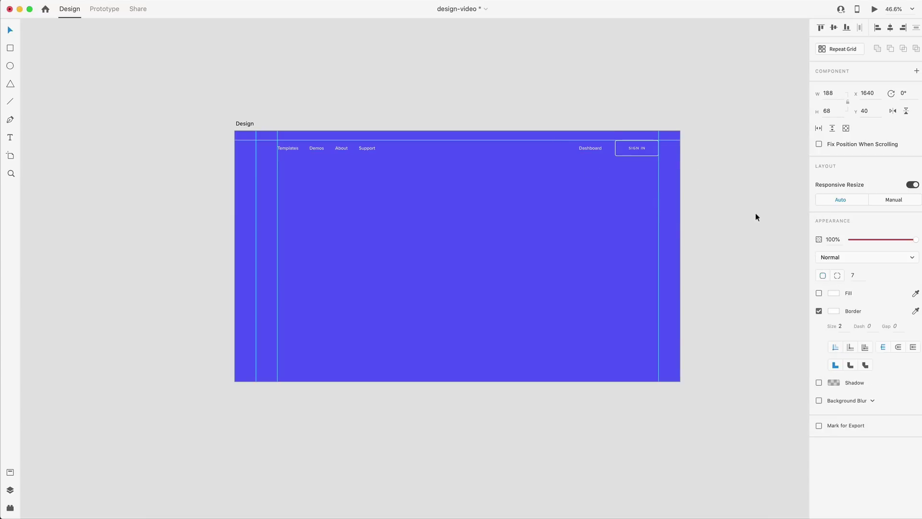
{"action": "left_click", "coordinate": [756, 212]}
{"action": "key", "text": "super+Tab"}
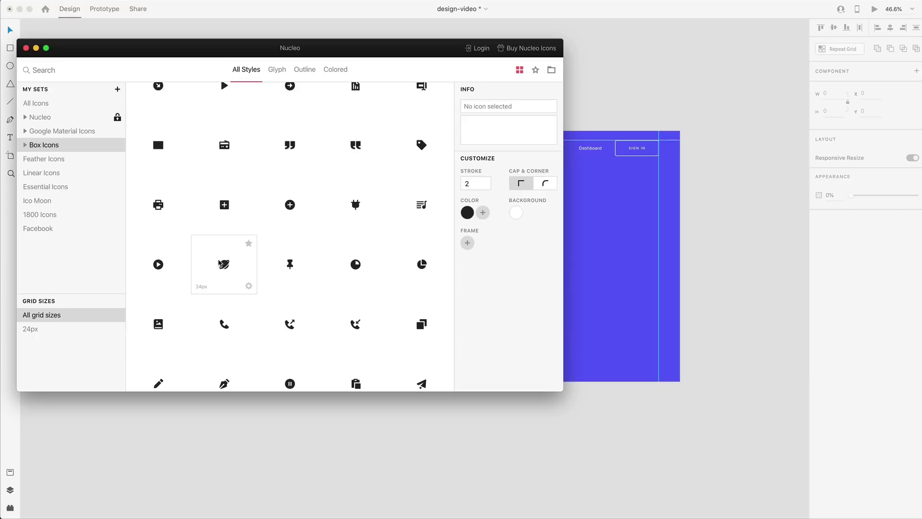
Drag the Nucleo planet icon onto the artboard just left of Templates.
{"action": "left_click_drag", "start_coordinate": [225, 264], "coordinate": [272, 147]}
{"action": "left_click", "coordinate": [624, 88]}
{"action": "left_click", "coordinate": [696, 91]}
{"action": "scroll", "coordinate": [696, 91], "scroll_direction": "left", "scroll_amount": 2}
{"action": "scroll", "coordinate": [295, 150], "scroll_direction": "up", "scroll_amount": 10, "text": "alt"}
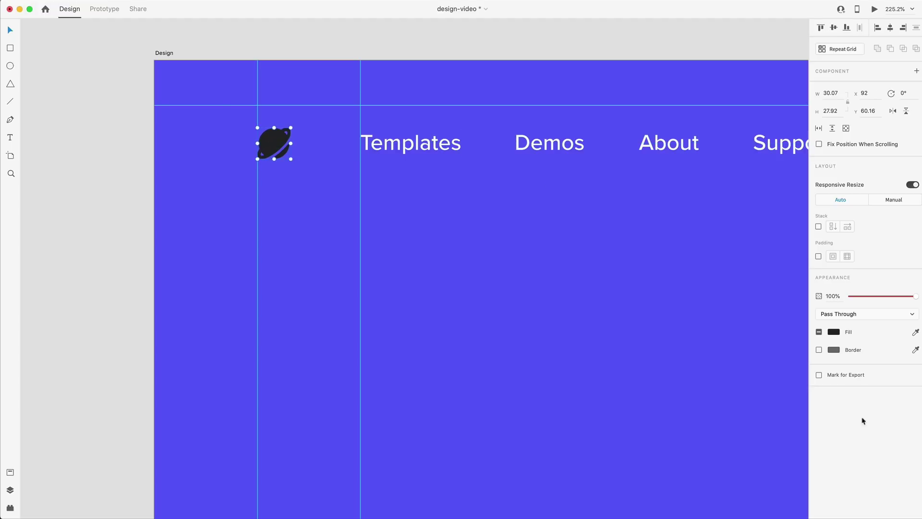
Fill the planet logo icon white (#FFFFFF).
{"action": "left_click", "coordinate": [830, 334]}
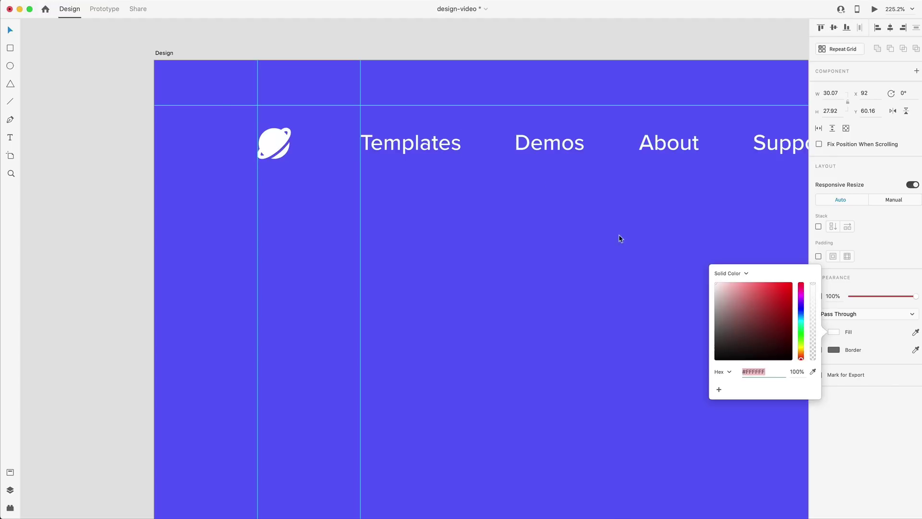
{"action": "left_click", "coordinate": [619, 236]}
{"action": "scroll", "coordinate": [613, 235], "scroll_direction": "down", "scroll_amount": 6, "text": "alt"}
{"action": "scroll", "coordinate": [622, 242], "scroll_direction": "right", "scroll_amount": 8}
{"action": "scroll", "coordinate": [624, 245], "scroll_direction": "down", "scroll_amount": 2}
{"action": "scroll", "coordinate": [593, 234], "scroll_direction": "left", "scroll_amount": 1}
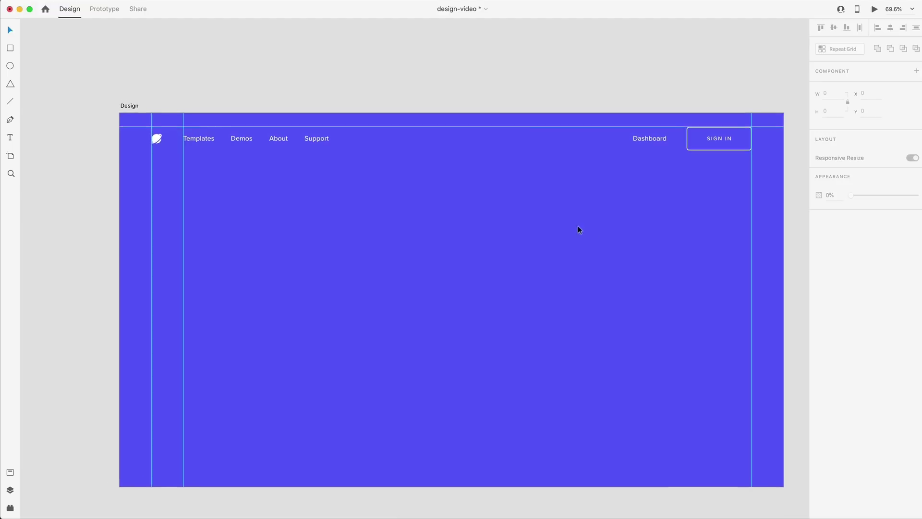
{"action": "scroll", "coordinate": [510, 96], "scroll_direction": "down", "scroll_amount": 1}
{"action": "key", "text": "super+Tab"}
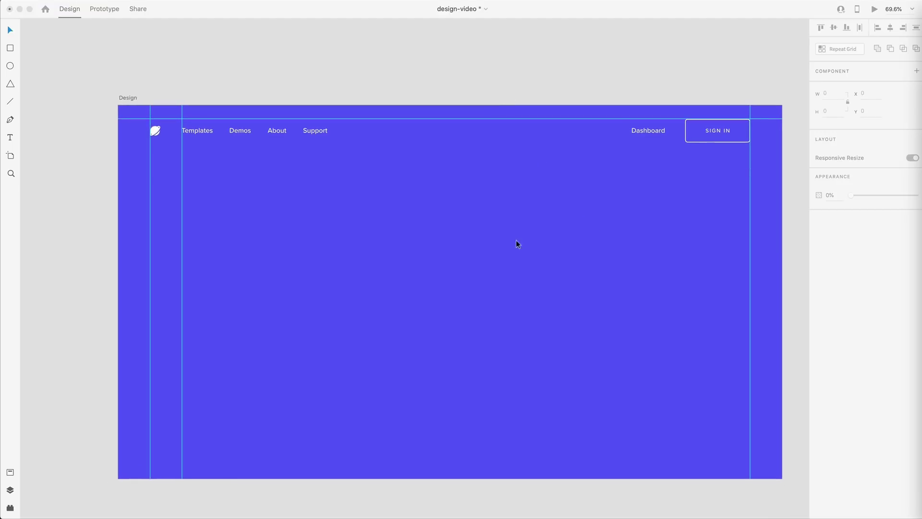
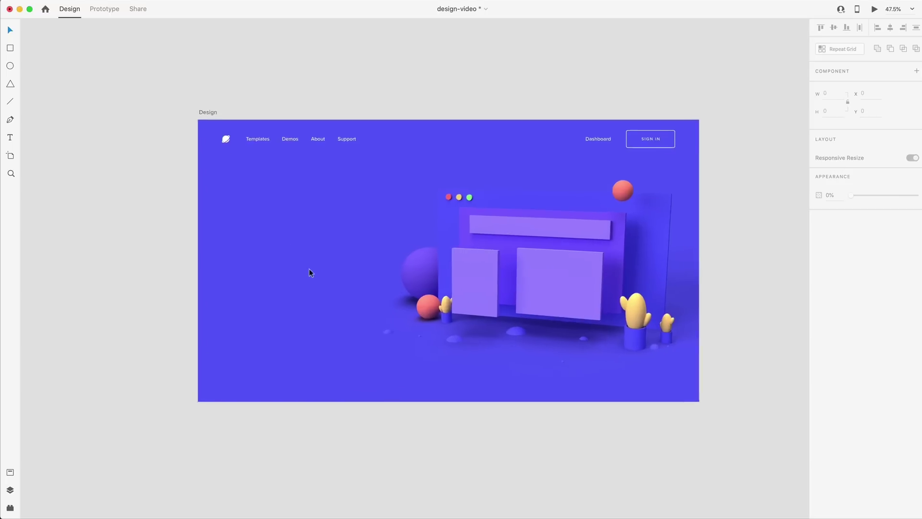
Move the copied SIGN IN label to the hero's left side, below the navigation.
{"action": "scroll", "coordinate": [306, 256], "scroll_direction": "left", "scroll_amount": 2}
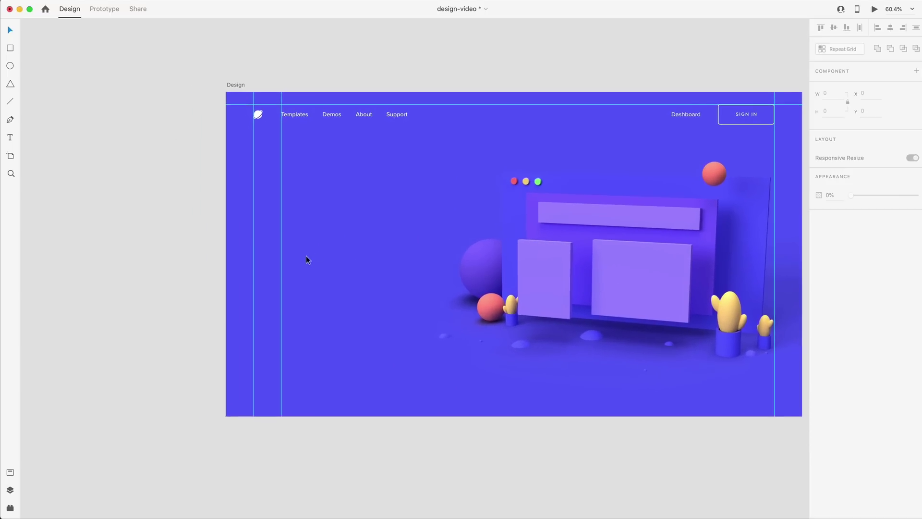
{"action": "scroll", "coordinate": [306, 256], "scroll_direction": "up", "scroll_amount": 4}
{"action": "scroll", "coordinate": [306, 256], "scroll_direction": "left", "scroll_amount": 1}
{"action": "scroll", "coordinate": [306, 255], "scroll_direction": "down", "scroll_amount": 2}
{"action": "scroll", "coordinate": [306, 255], "scroll_direction": "right", "scroll_amount": 3}
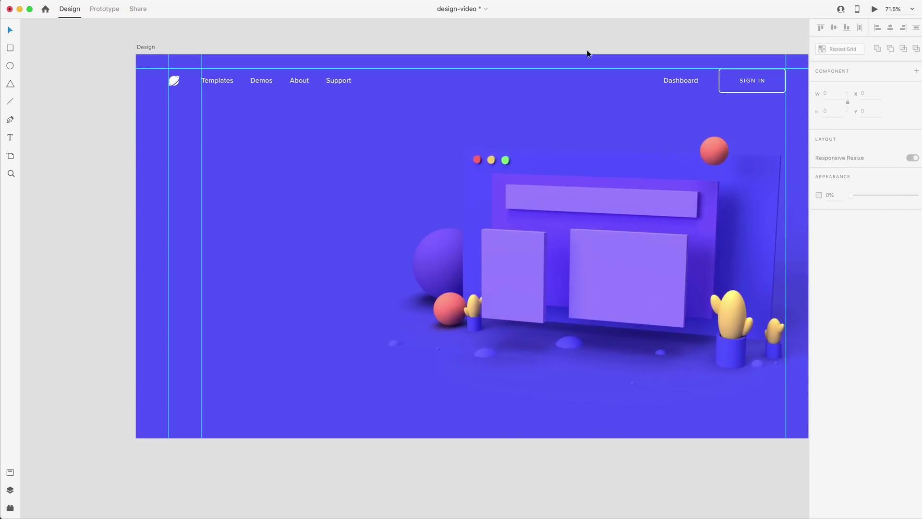
{"action": "left_click", "coordinate": [745, 81]}
{"action": "left_click_drag", "start_coordinate": [745, 80], "coordinate": [254, 248]}
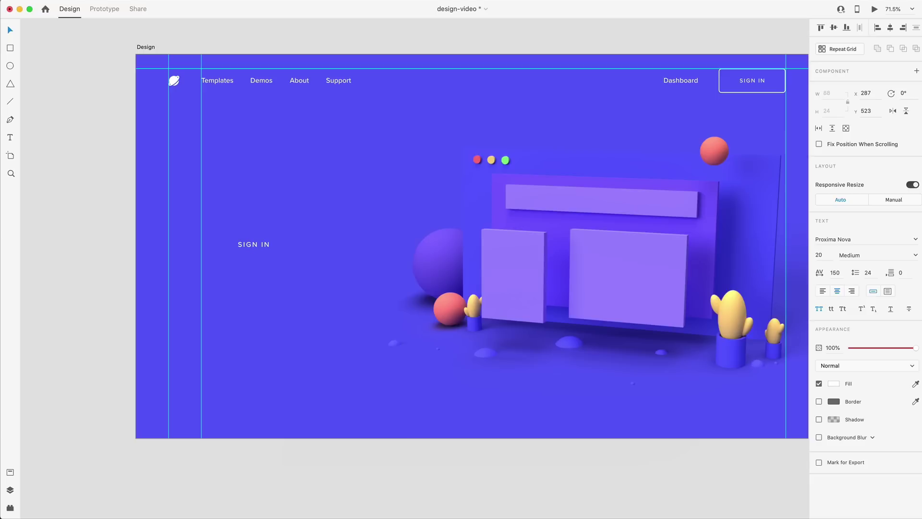
Left-align the label, change it to 'PORTAL WEBSITE BUILDER' and move it up-left to the guide.
{"action": "left_click", "coordinate": [822, 291]}
{"action": "double_click", "coordinate": [252, 245]}
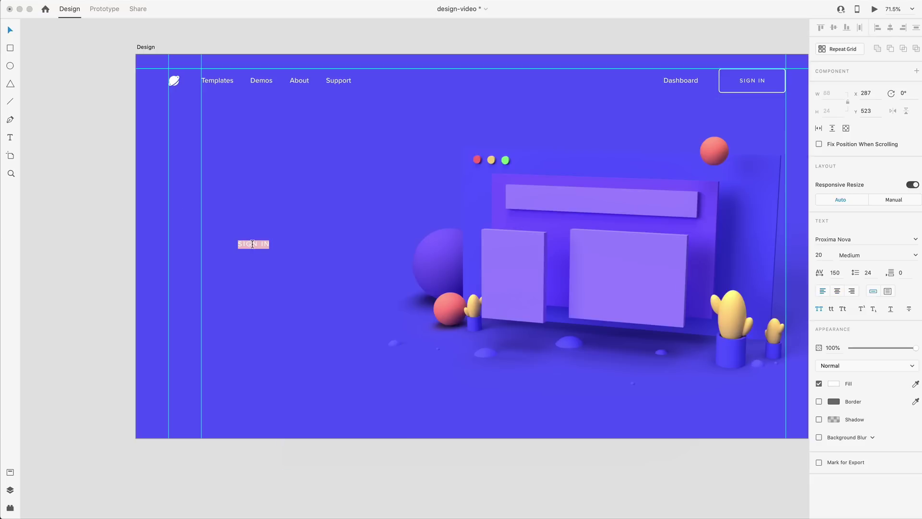
{"action": "type", "text": "PORTAL WEBSITE BUILDER"}
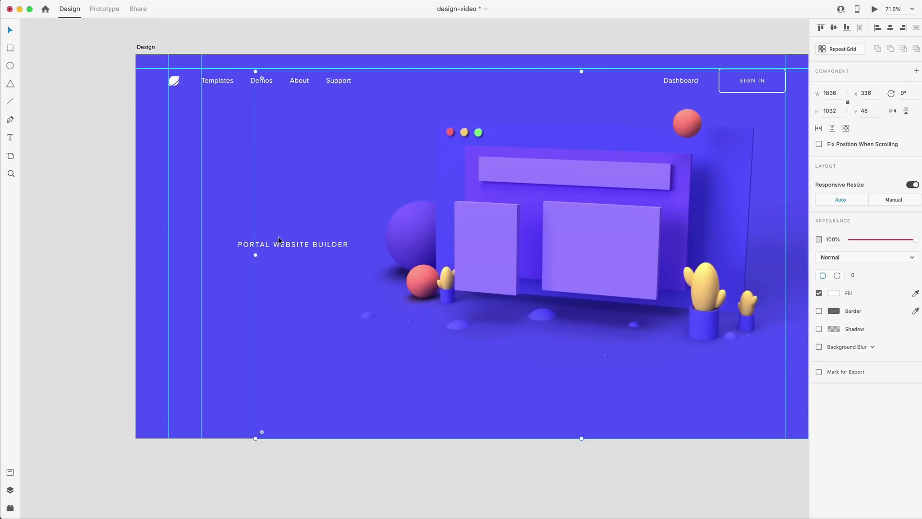
{"action": "left_click_drag", "start_coordinate": [247, 246], "coordinate": [210, 186]}
Add a placeholder text line 'ask;dlfj' just beneath the tagline.
{"action": "key", "text": "t"}
{"action": "left_click", "coordinate": [234, 240]}
{"action": "type", "text": "ask;dlfj"}
{"action": "key", "text": "Escape"}
{"action": "left_click_drag", "start_coordinate": [253, 246], "coordinate": [249, 232]}
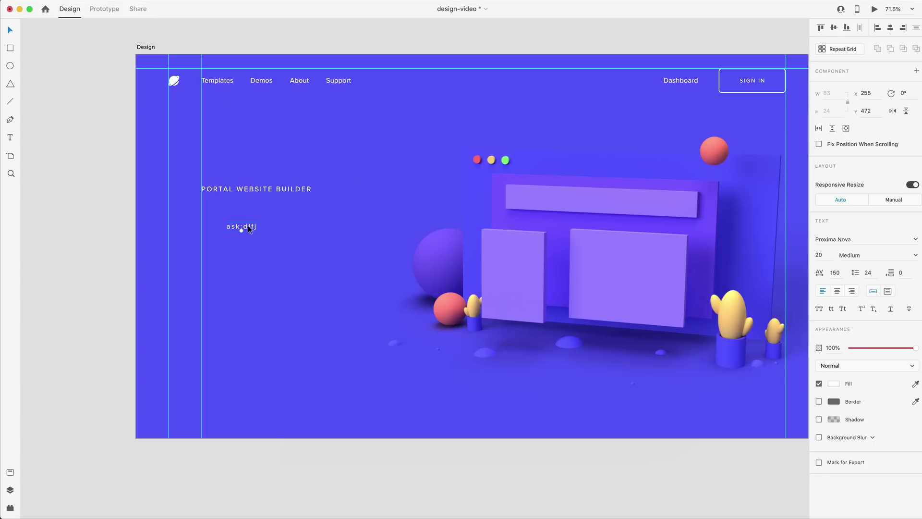
Style the placeholder with 0 spacing, size 80, Black weight, fixed size and uppercase.
{"action": "left_click", "coordinate": [834, 273]}
{"action": "type", "text": "0"}
{"action": "key", "text": "Return"}
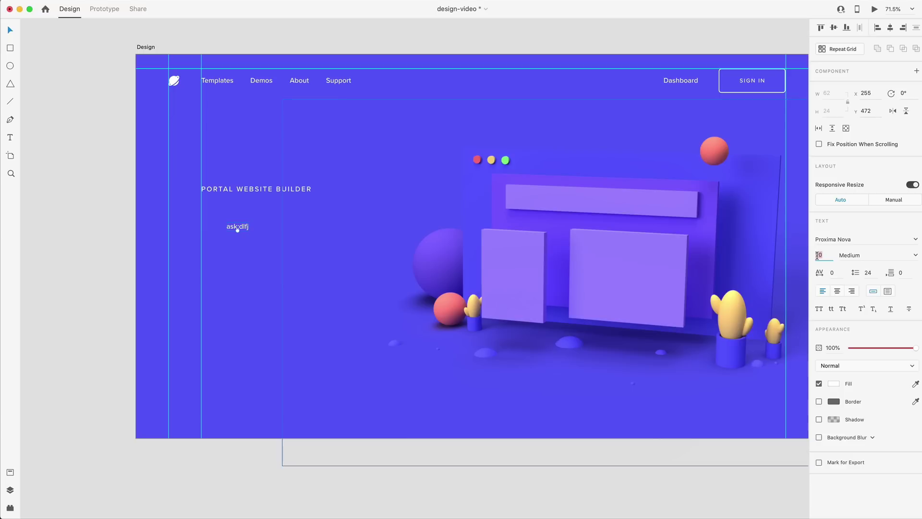
{"action": "key", "text": "Return"}
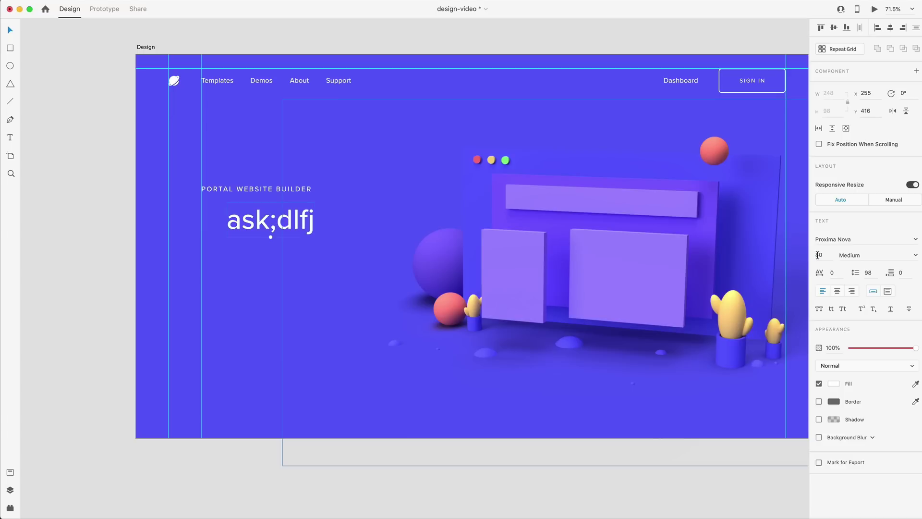
{"action": "left_click", "coordinate": [915, 258]}
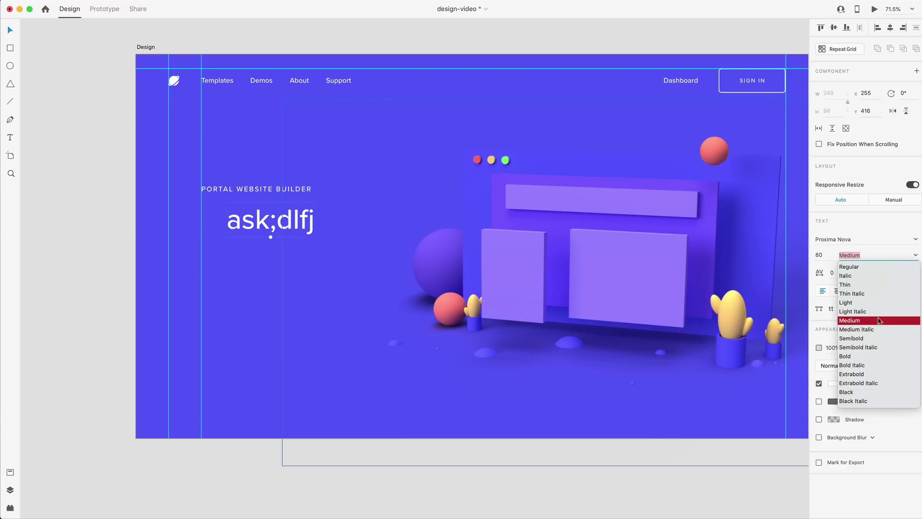
{"action": "left_click", "coordinate": [847, 393]}
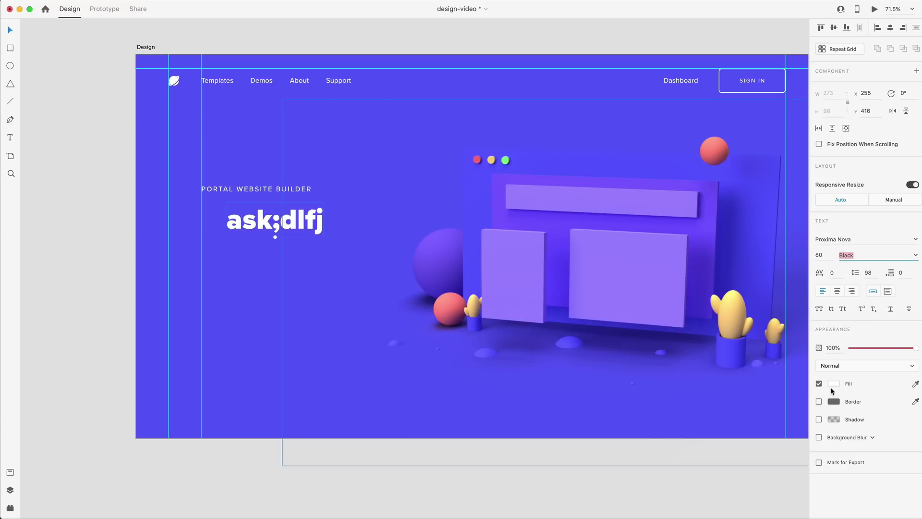
{"action": "left_click_drag", "start_coordinate": [274, 218], "coordinate": [248, 220]}
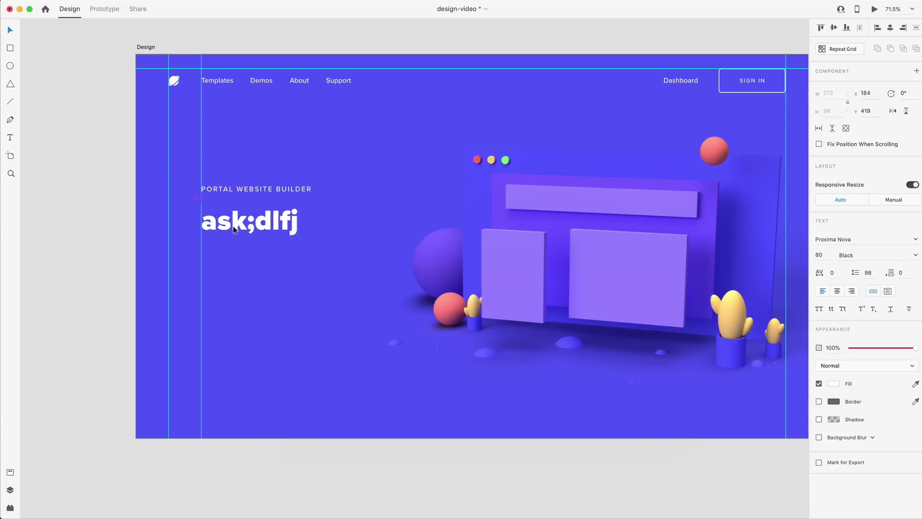
{"action": "left_click", "coordinate": [887, 290]}
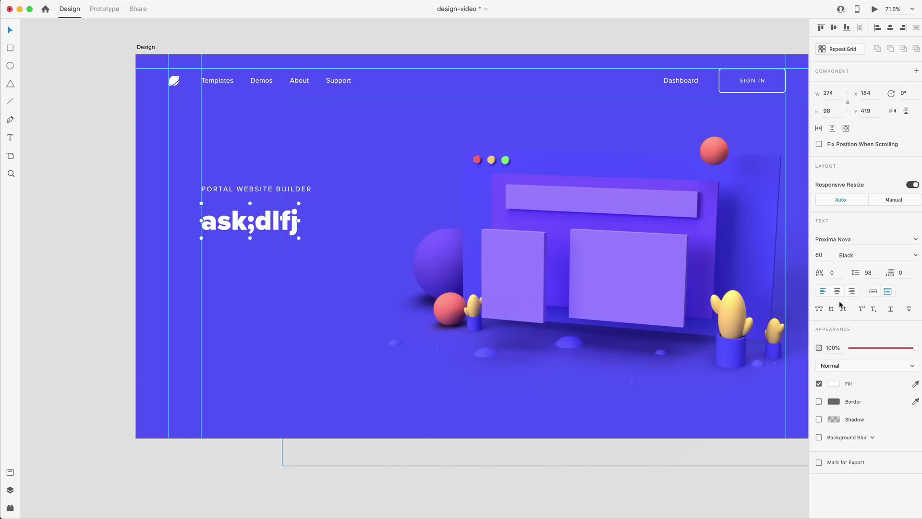
{"action": "left_click", "coordinate": [819, 309]}
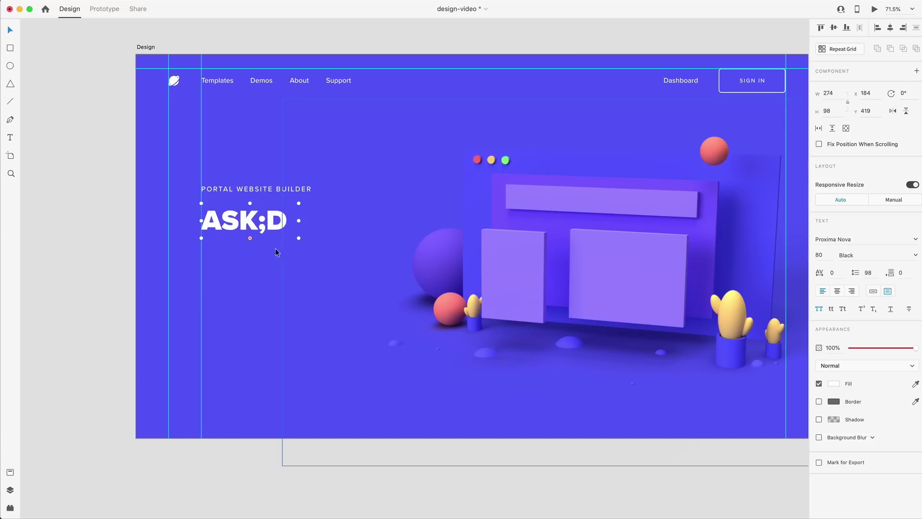
Change the text to 'EASILY BUILD WEBSITES WITH PORTAL', widen its box, and nudge it up.
{"action": "left_click_drag", "start_coordinate": [298, 238], "coordinate": [394, 363]}
{"action": "double_click", "coordinate": [318, 232]}
{"action": "type", "text": "EASILY BUILD WEBSITES WITH PORTAL"}
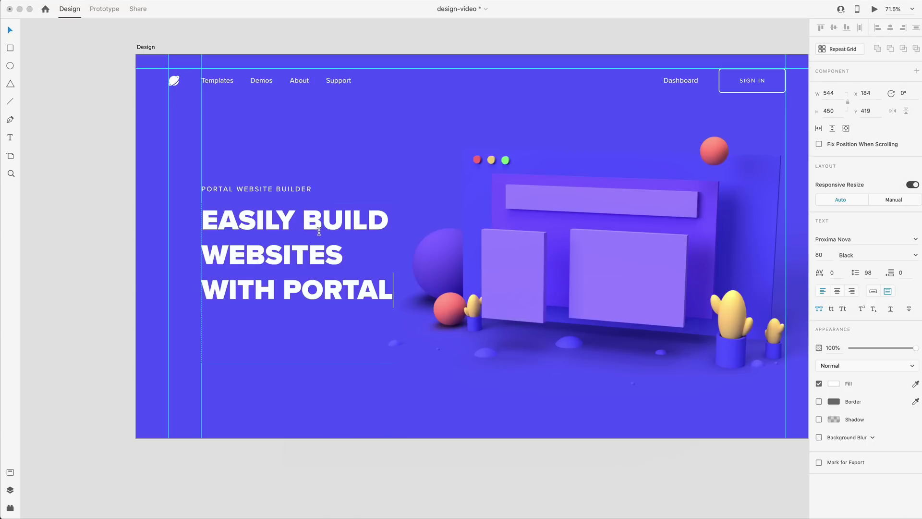
{"action": "left_click", "coordinate": [10, 30]}
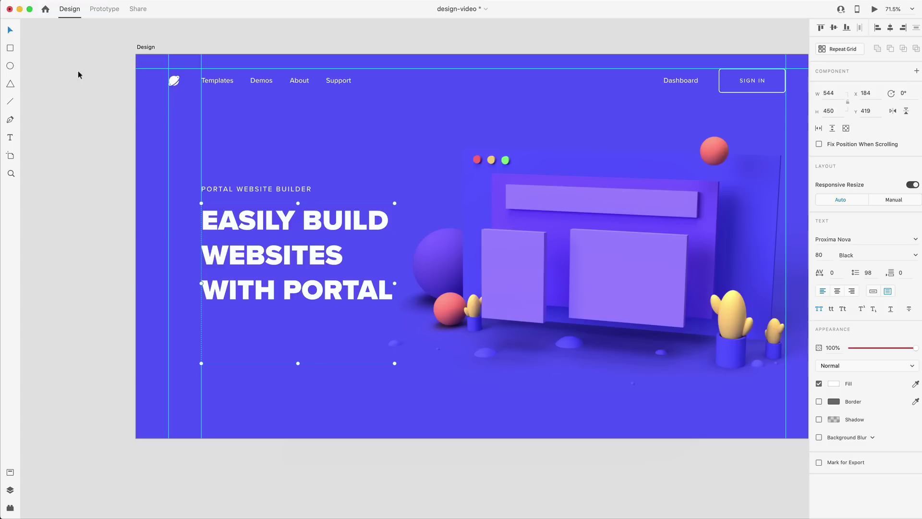
{"action": "left_click_drag", "start_coordinate": [394, 282], "coordinate": [448, 280]}
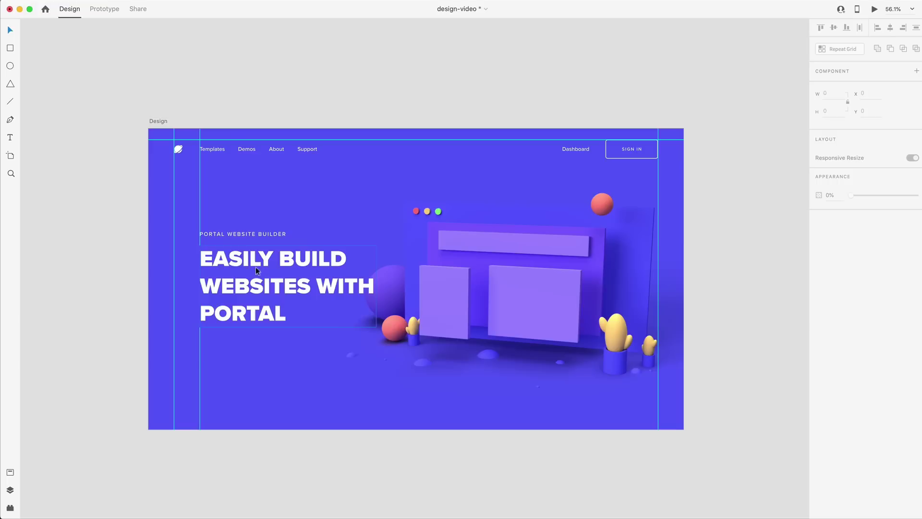
{"action": "left_click", "coordinate": [256, 267]}
{"action": "key", "text": "alt"}
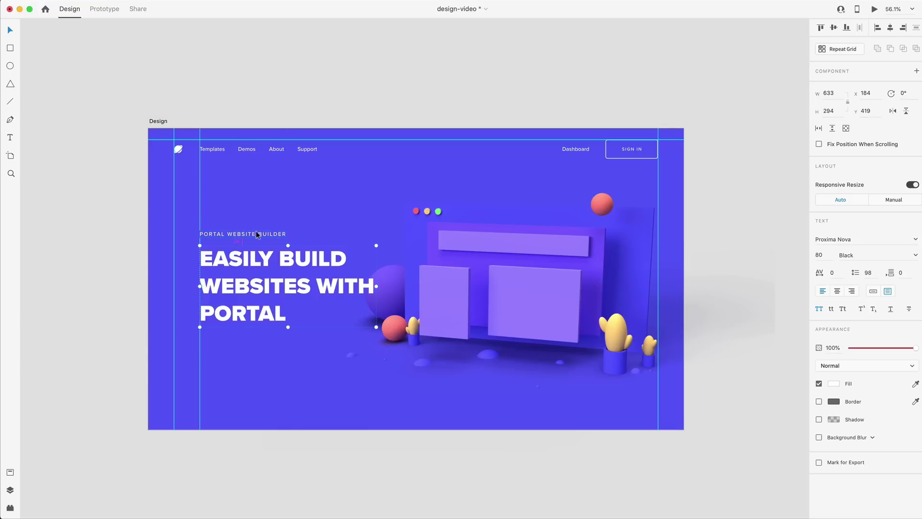
{"action": "key", "text": "Up"}
{"action": "key", "text": "Up"}
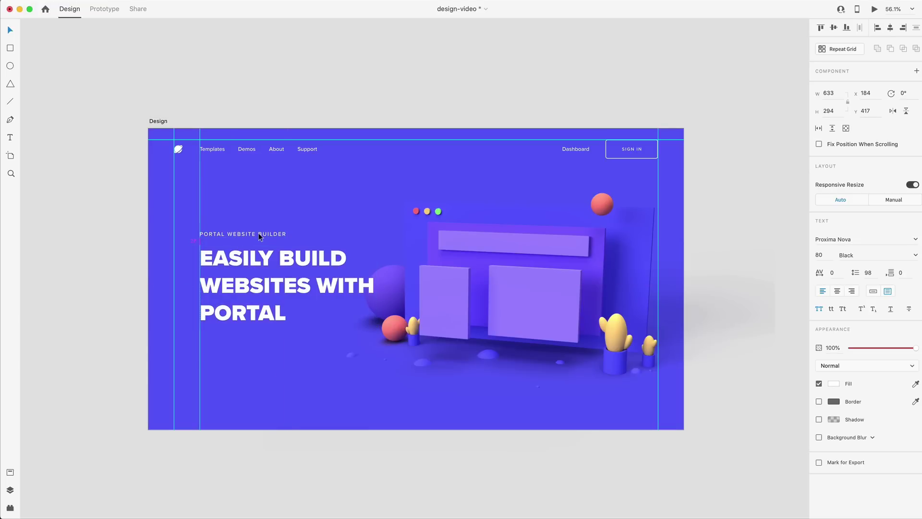
{"action": "left_click", "coordinate": [259, 232]}
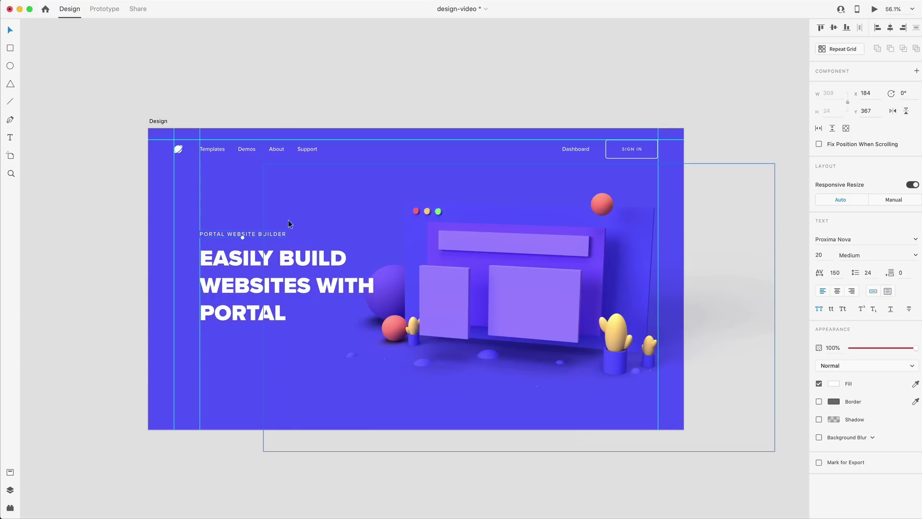
Duplicate the SIGN IN button below the headline and widen it to 264.
{"action": "left_click", "coordinate": [261, 199]}
{"action": "scroll", "coordinate": [289, 212], "scroll_direction": "down", "scroll_amount": 1}
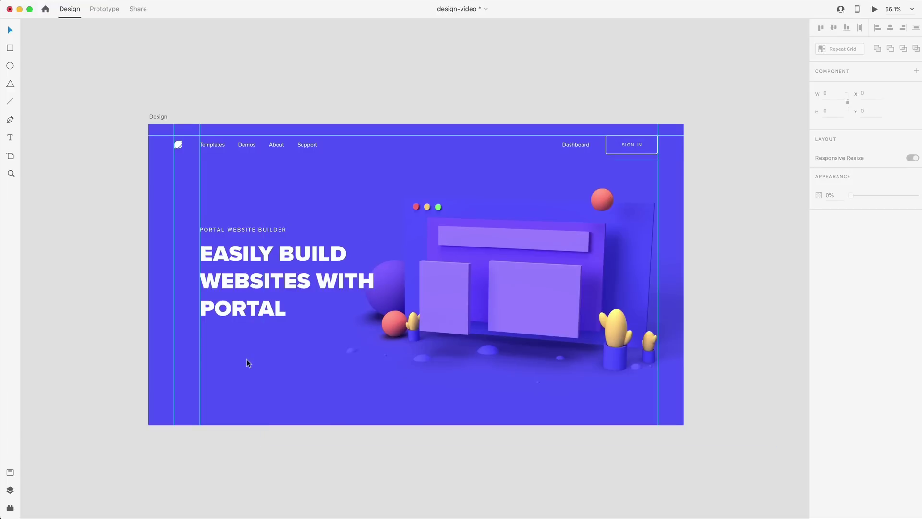
{"action": "left_click", "coordinate": [630, 146]}
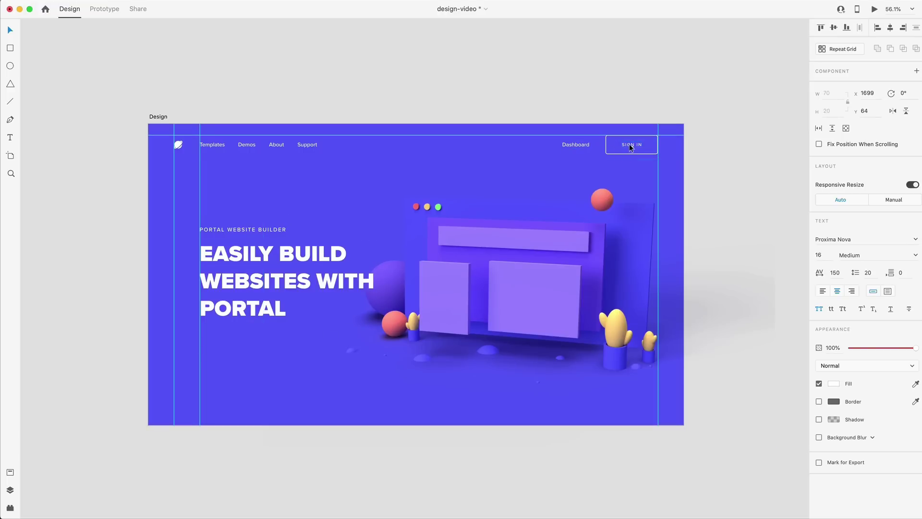
{"action": "key", "text": "Escape"}
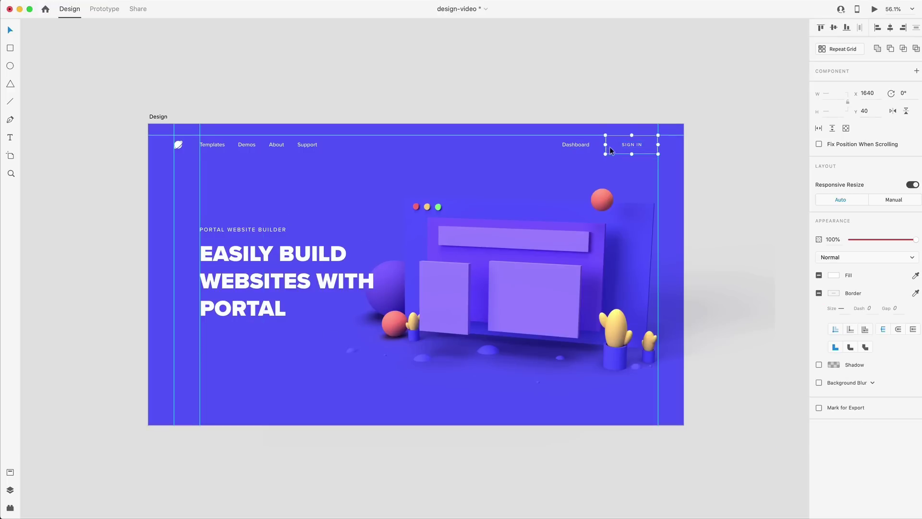
{"action": "left_click_drag", "start_coordinate": [632, 147], "coordinate": [228, 352], "text": "alt"}
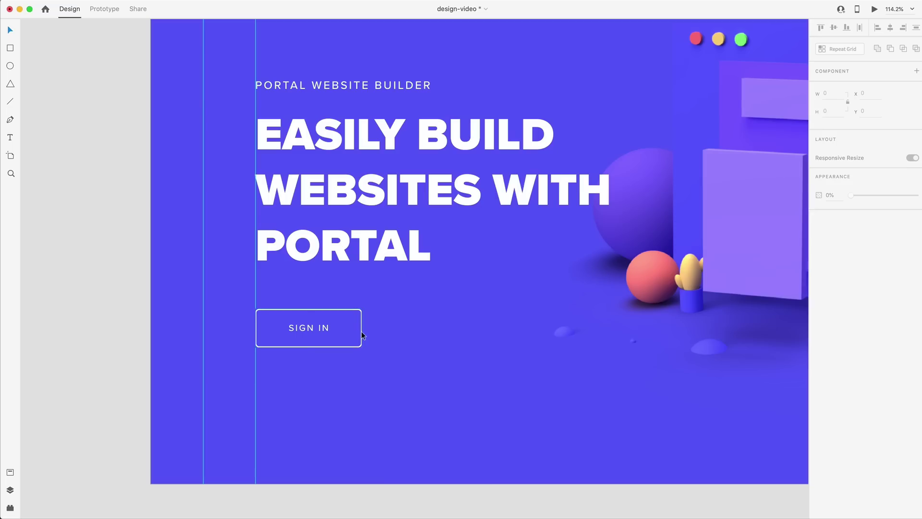
{"action": "left_click", "coordinate": [361, 330]}
{"action": "left_click_drag", "start_coordinate": [362, 328], "coordinate": [437, 334]}
Center the button text, make the button solid white with no border, and color the text blue.
{"action": "left_click", "coordinate": [321, 329], "text": "shift"}
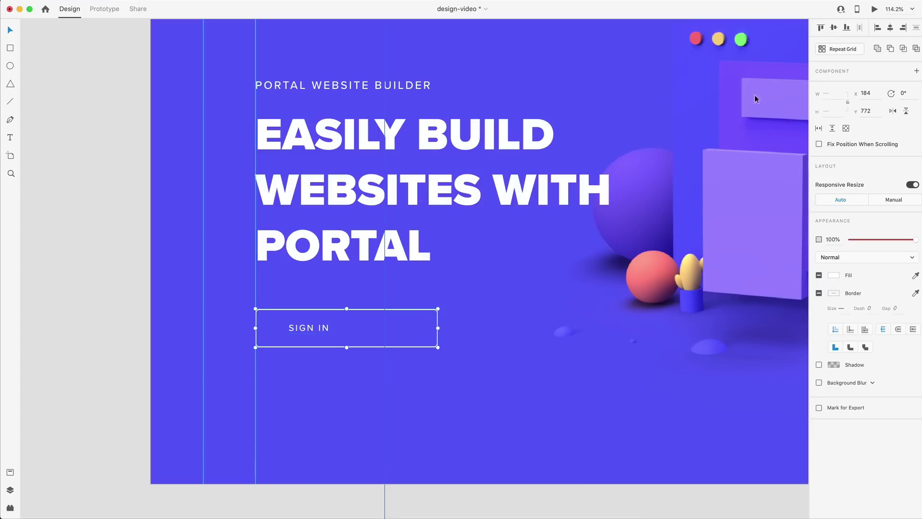
{"action": "left_click", "coordinate": [887, 28]}
{"action": "left_click", "coordinate": [321, 372]}
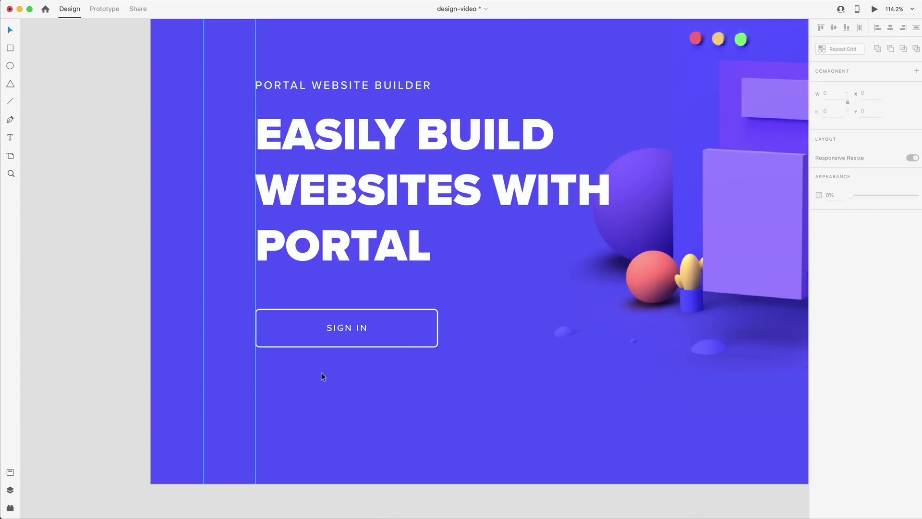
{"action": "left_click", "coordinate": [316, 346]}
{"action": "left_click", "coordinate": [819, 310]}
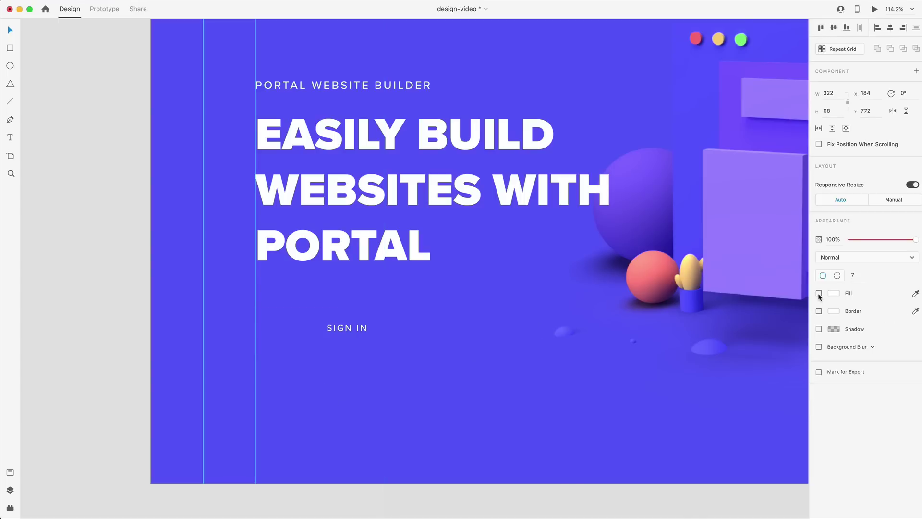
{"action": "left_click", "coordinate": [818, 293]}
{"action": "left_click", "coordinate": [358, 330]}
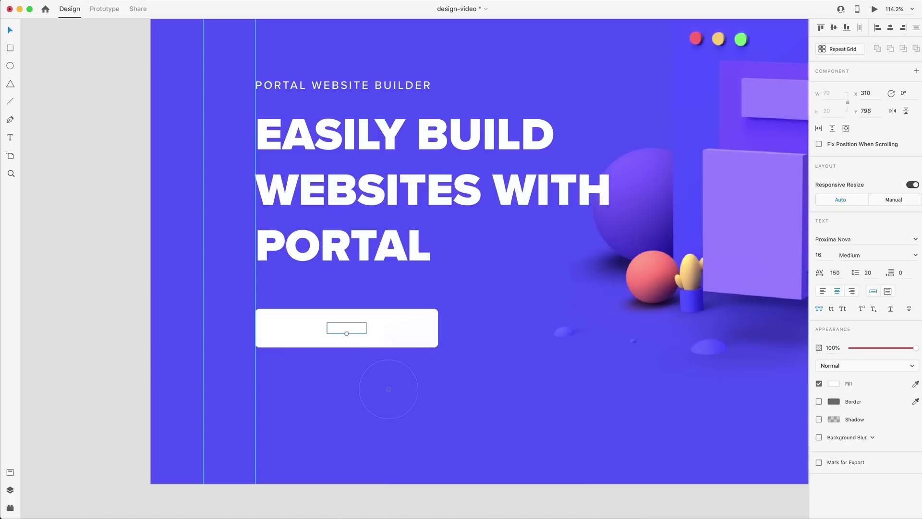
{"action": "left_click", "coordinate": [369, 387]}
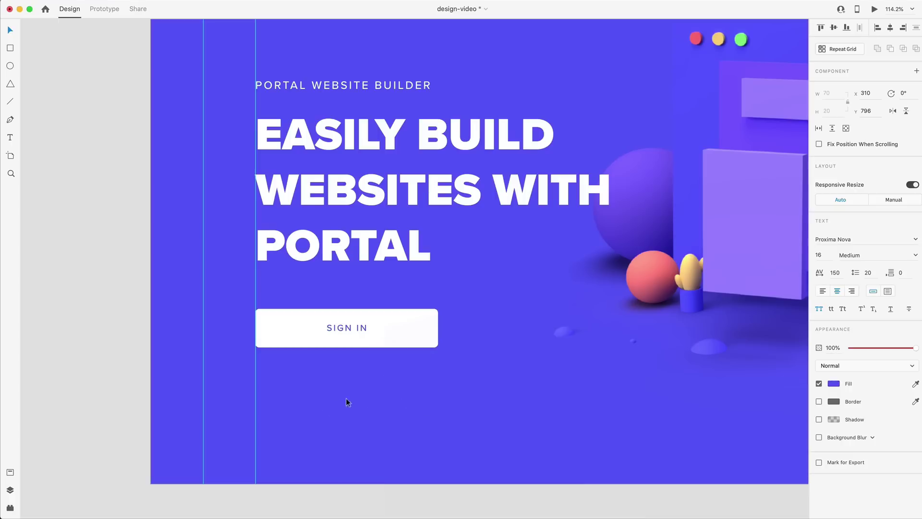
{"action": "left_click", "coordinate": [148, 300]}
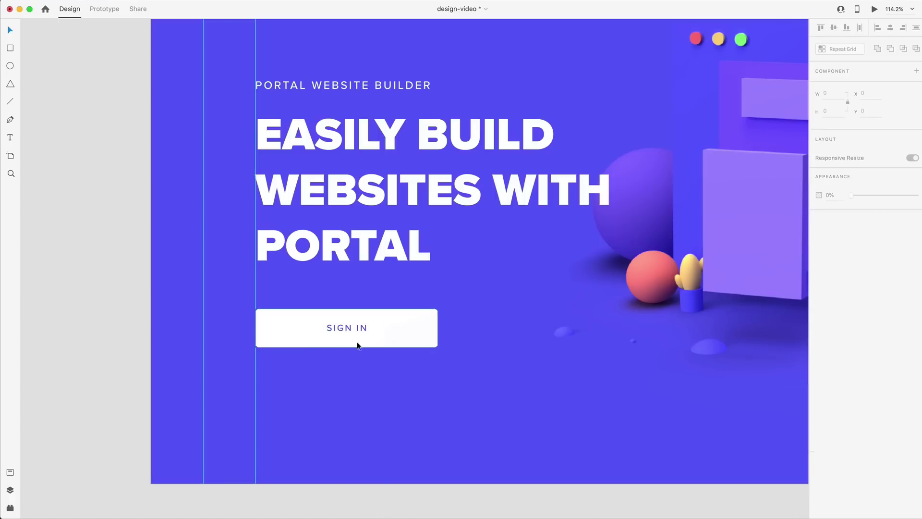
Relabel the button 'GET STARTED' and nudge it up slightly.
{"action": "left_click", "coordinate": [346, 326]}
{"action": "double_click", "coordinate": [346, 327]}
{"action": "type", "text": "GET STARTED"}
{"action": "left_click", "coordinate": [304, 333]}
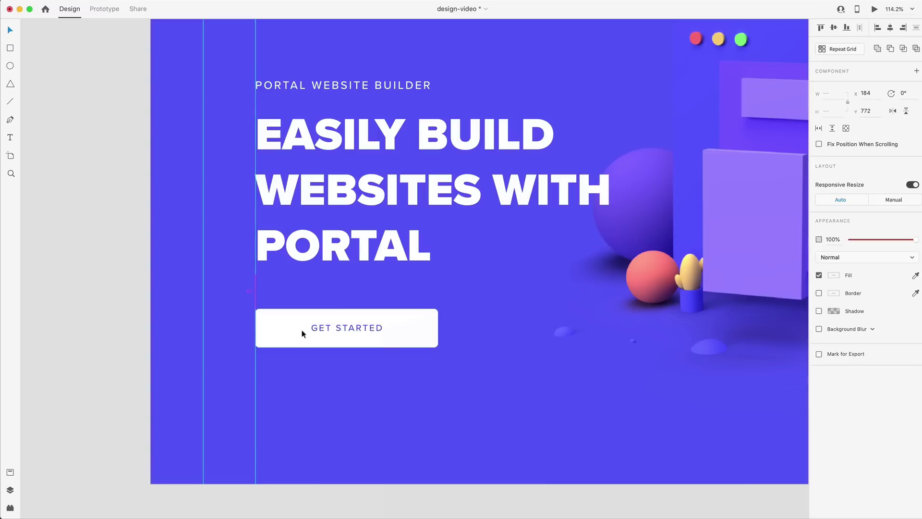
{"action": "left_click_drag", "start_coordinate": [290, 328], "coordinate": [292, 322]}
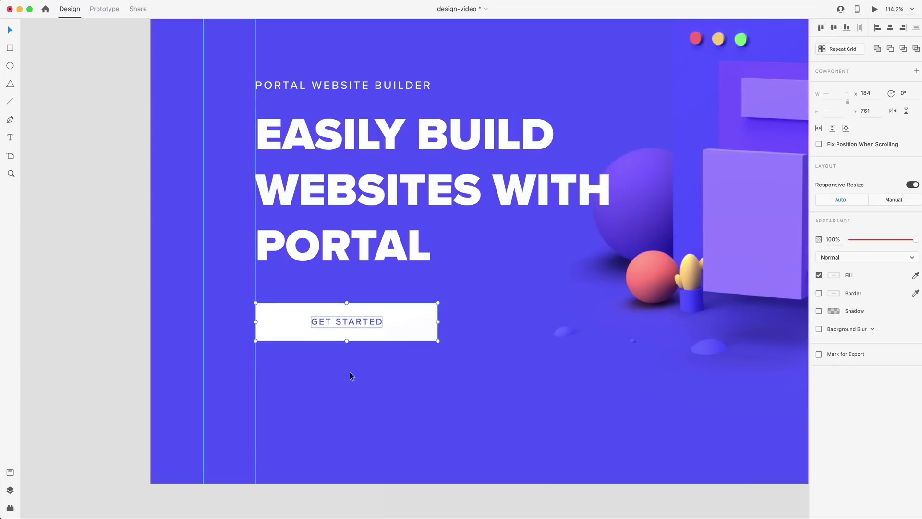
{"action": "key", "text": "super+0"}
{"action": "left_click", "coordinate": [234, 237]}
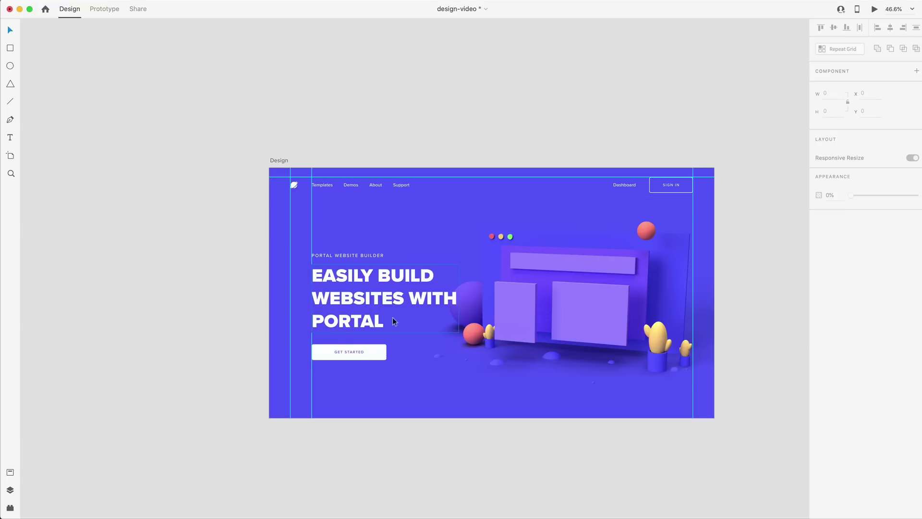
Move the tagline, headline and GET STARTED button up together to Y 309.
{"action": "left_click_drag", "start_coordinate": [238, 230], "coordinate": [345, 396]}
{"action": "left_click_drag", "start_coordinate": [340, 303], "coordinate": [338, 290]}
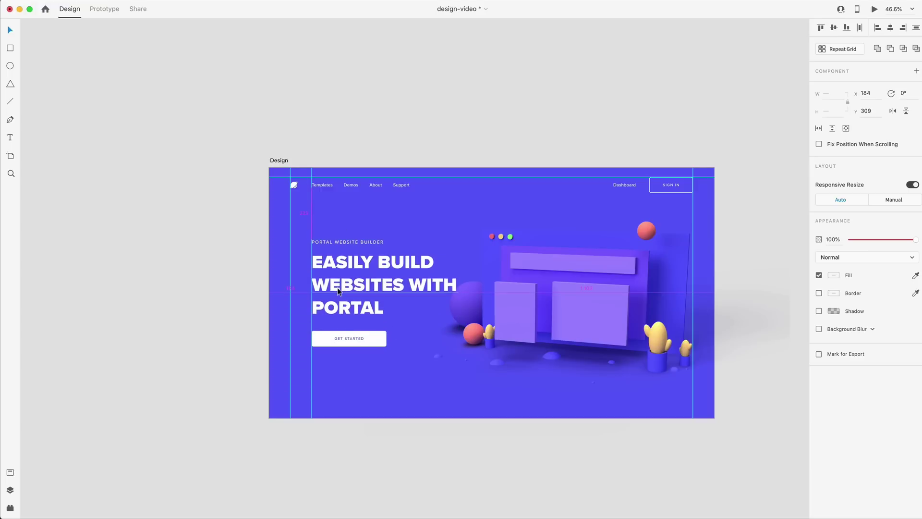
{"action": "left_click", "coordinate": [259, 295]}
Preview the landing page full size in its own window.
{"action": "scroll", "coordinate": [448, 435], "scroll_direction": "up", "scroll_amount": 3, "text": "alt"}
{"action": "scroll", "coordinate": [358, 439], "scroll_direction": "right", "scroll_amount": 3}
{"action": "scroll", "coordinate": [375, 442], "scroll_direction": "up", "scroll_amount": 1}
{"action": "scroll", "coordinate": [339, 456], "scroll_direction": "down", "scroll_amount": 2}
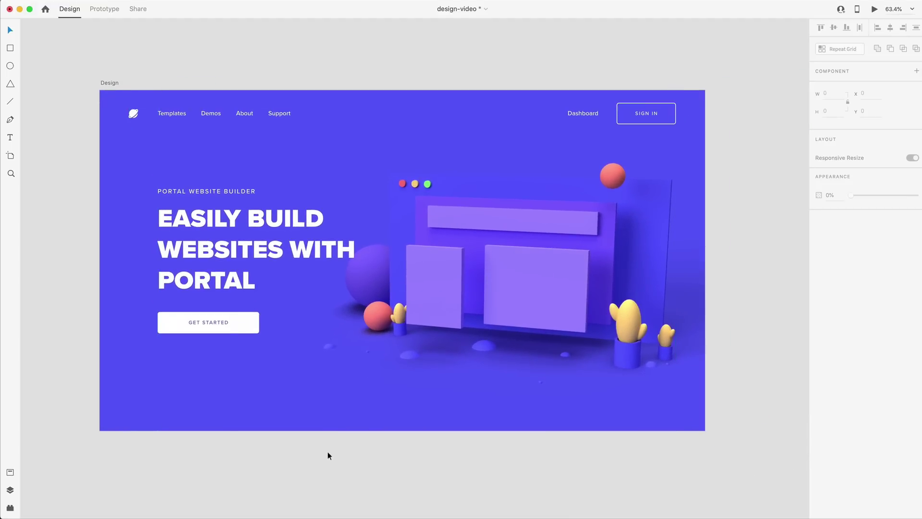
{"action": "scroll", "coordinate": [328, 452], "scroll_direction": "left", "scroll_amount": 2}
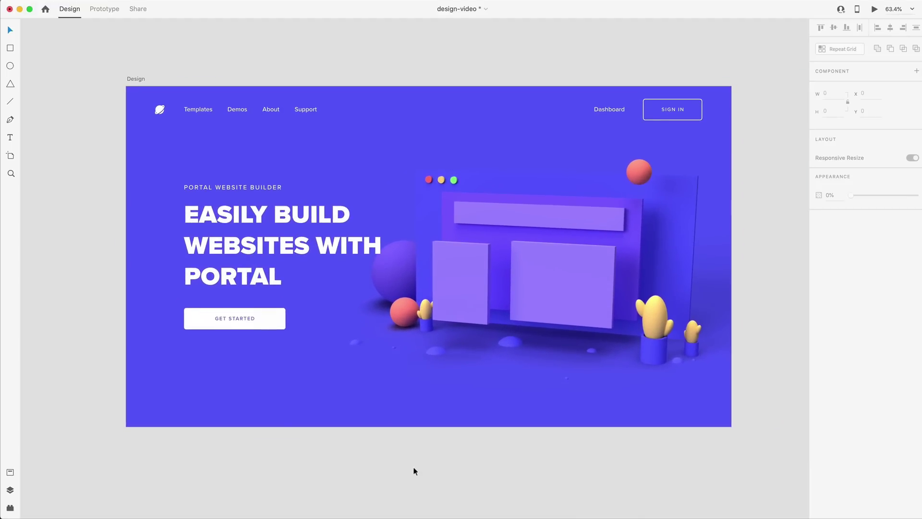
{"action": "key", "text": "super+Return"}
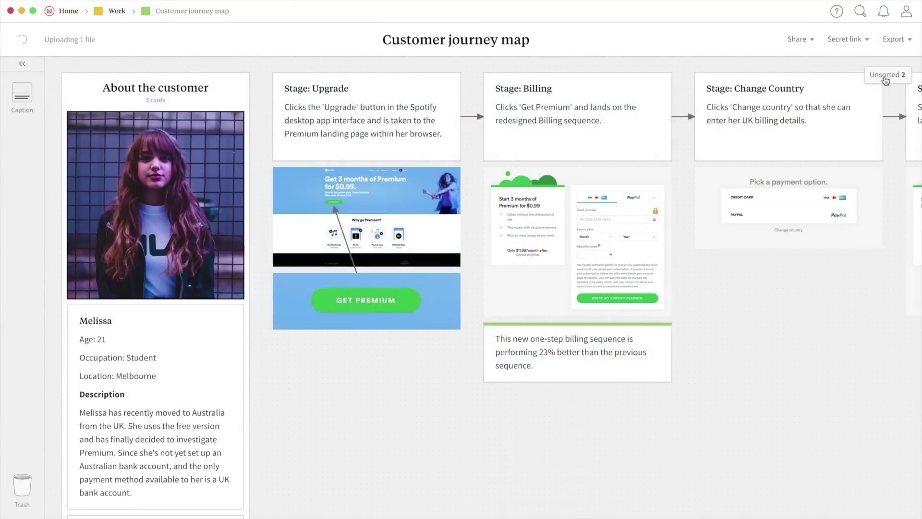
Drag the top card from the Unsorted pile onto the Customer journey map board.
{"action": "left_click", "coordinate": [887, 74]}
{"action": "left_click_drag", "start_coordinate": [842, 132], "coordinate": [806, 275]}
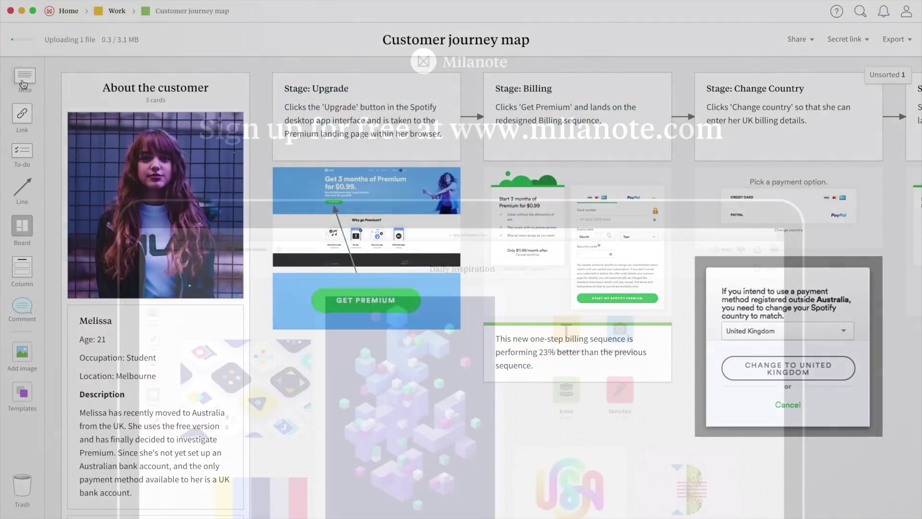